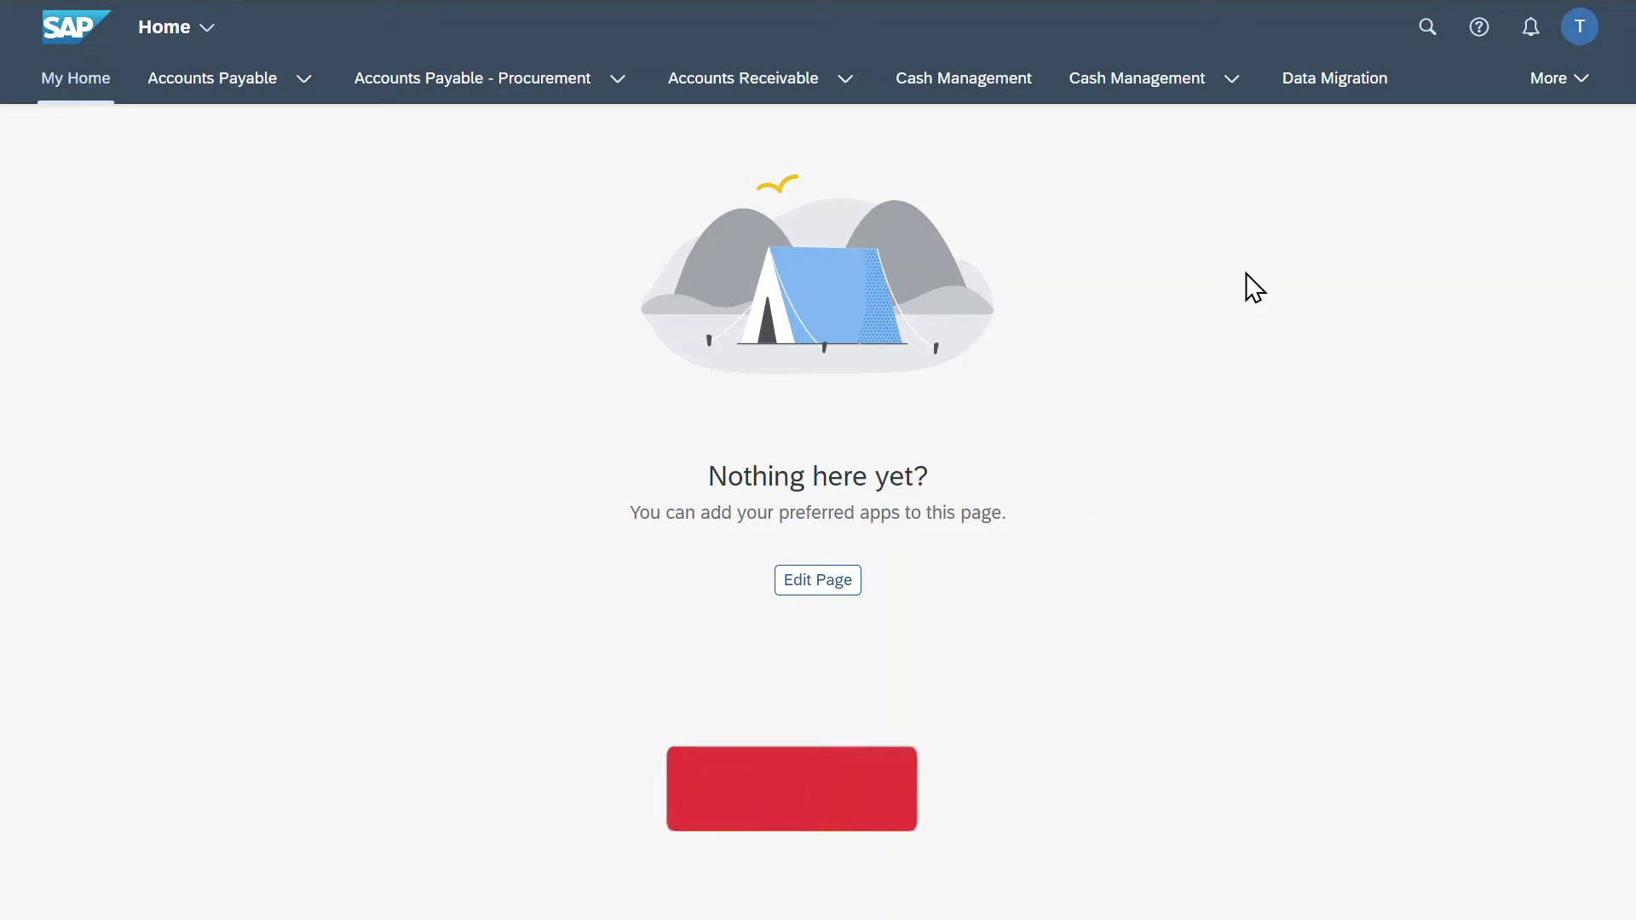
Step: Search the launchpad for 'manage product' and launch Manage Product Master Data
click(1425, 31)
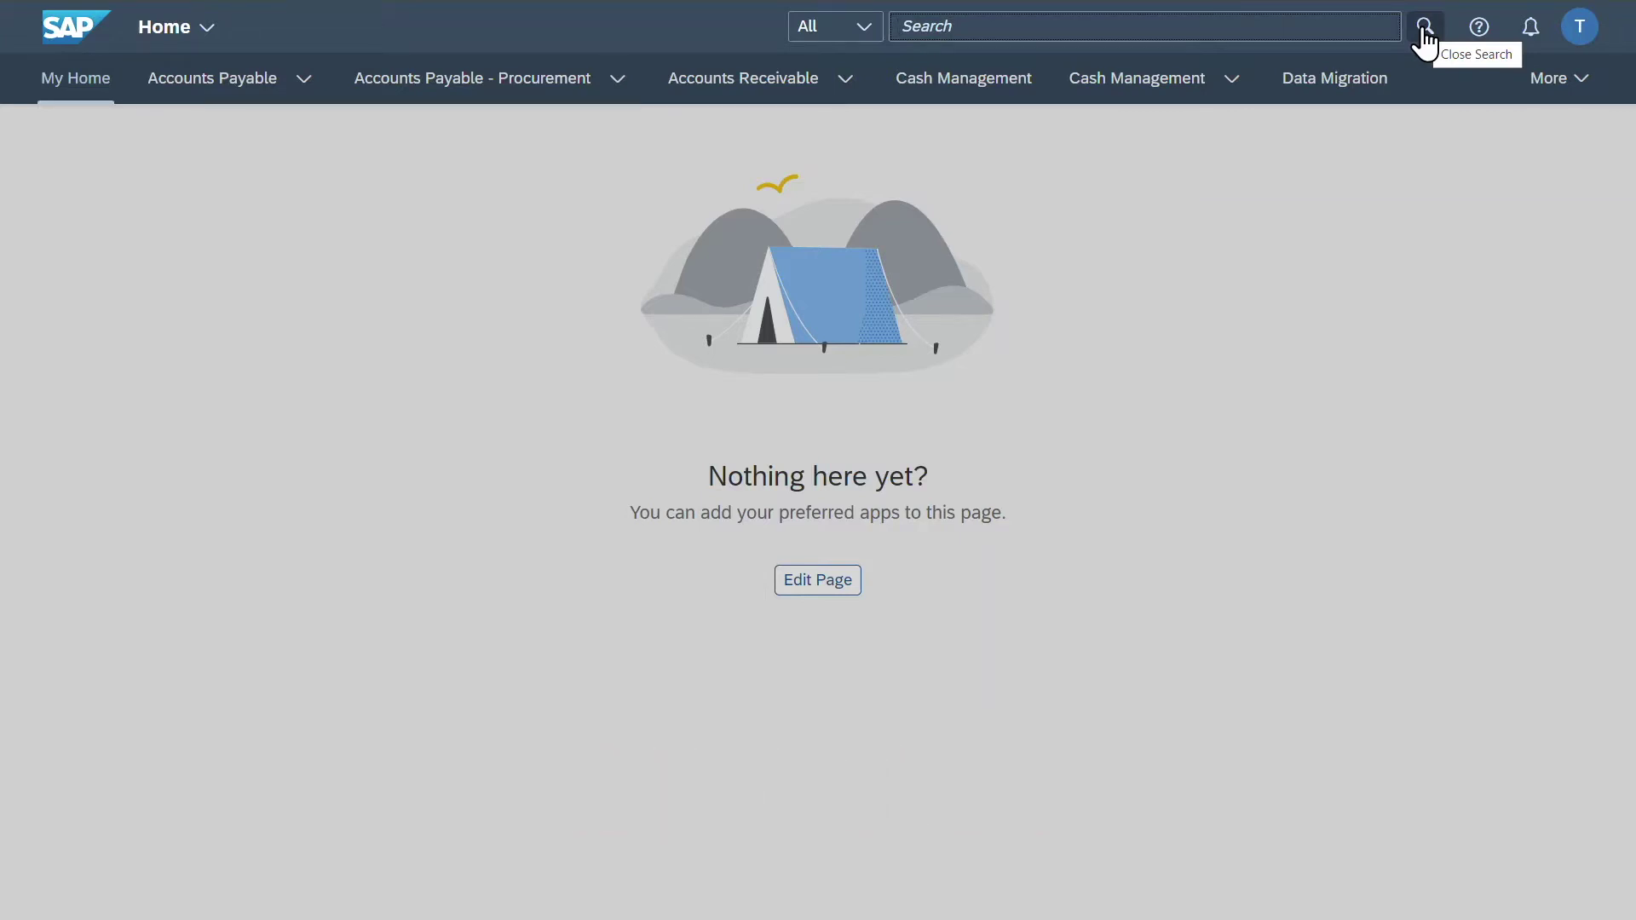
text(manage product)
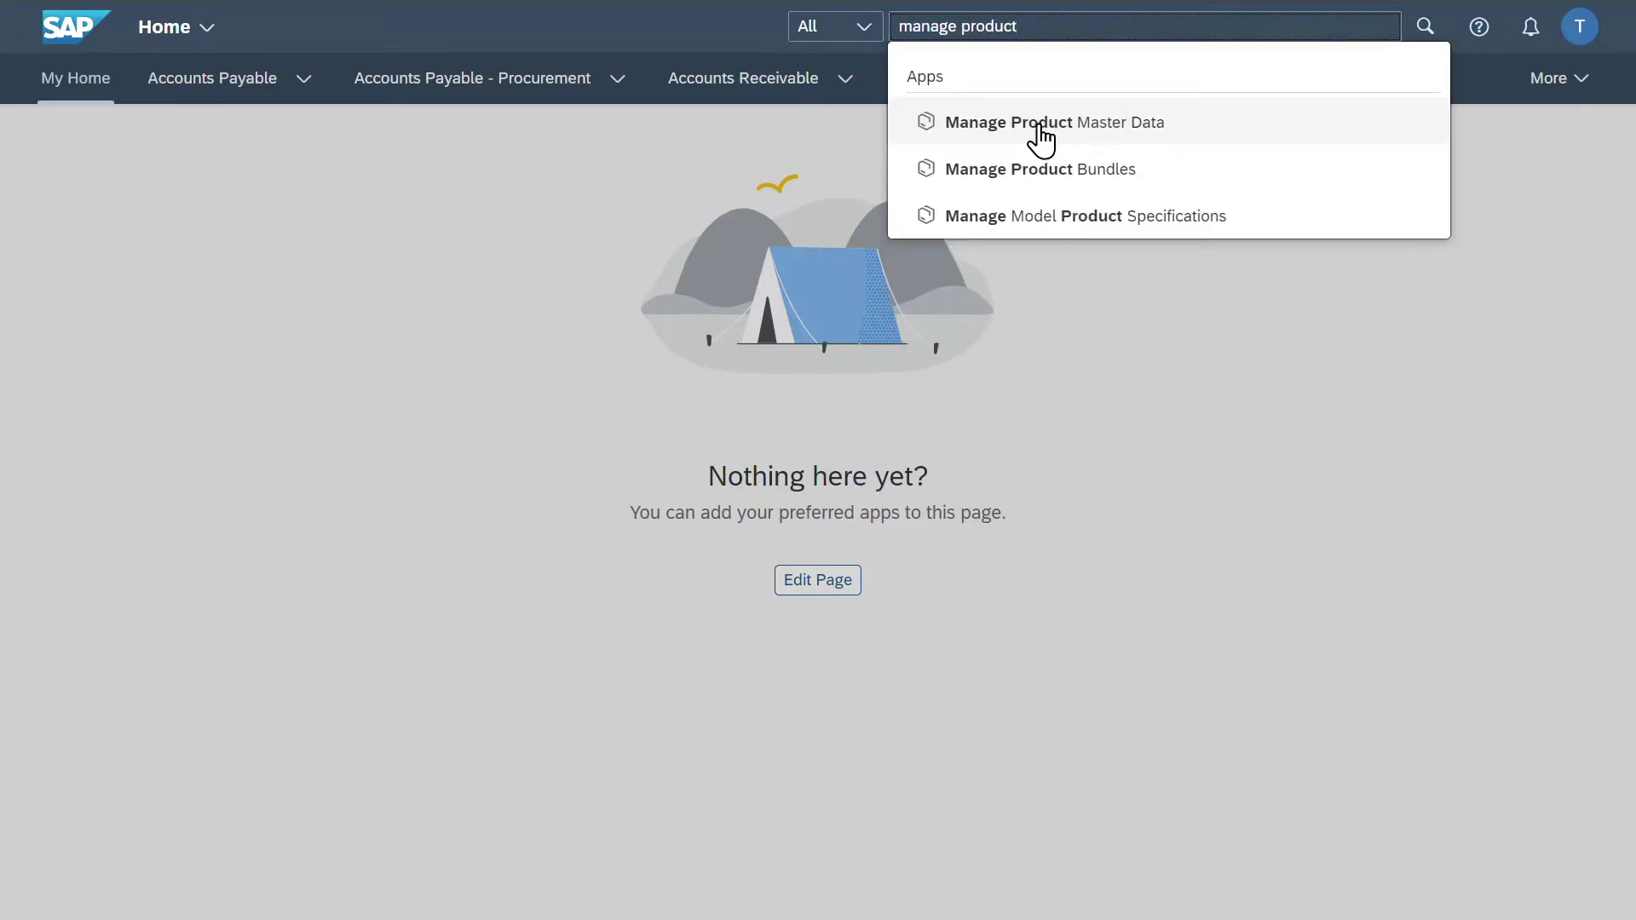
click(1053, 128)
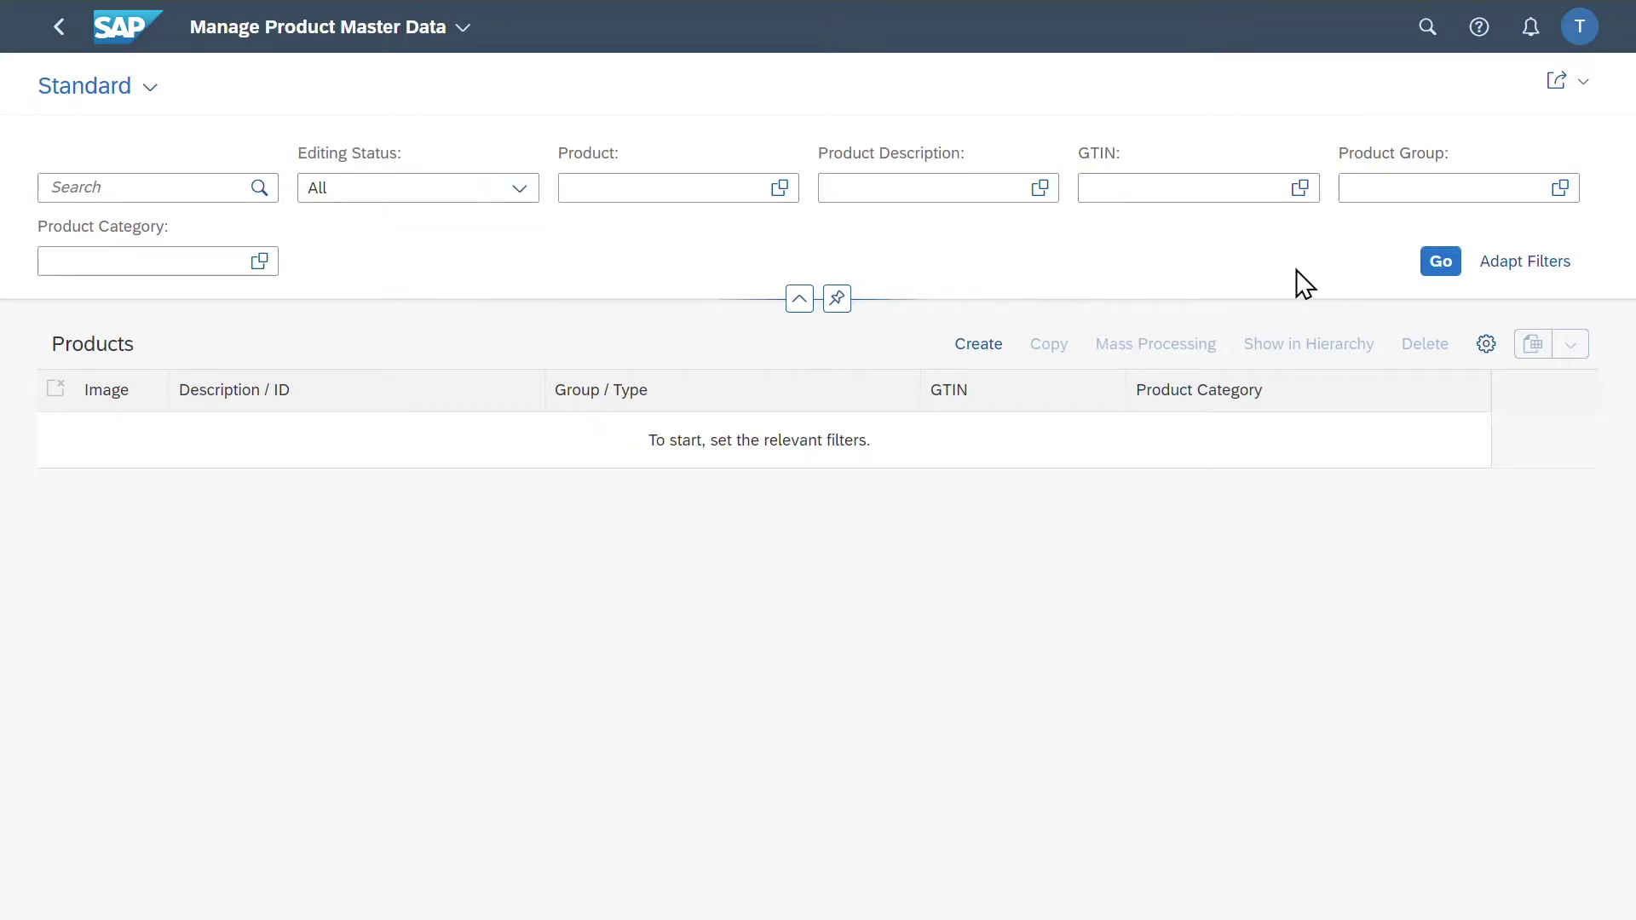
Step: Start a new product record with product type Raw materials (ROH)
click(984, 343)
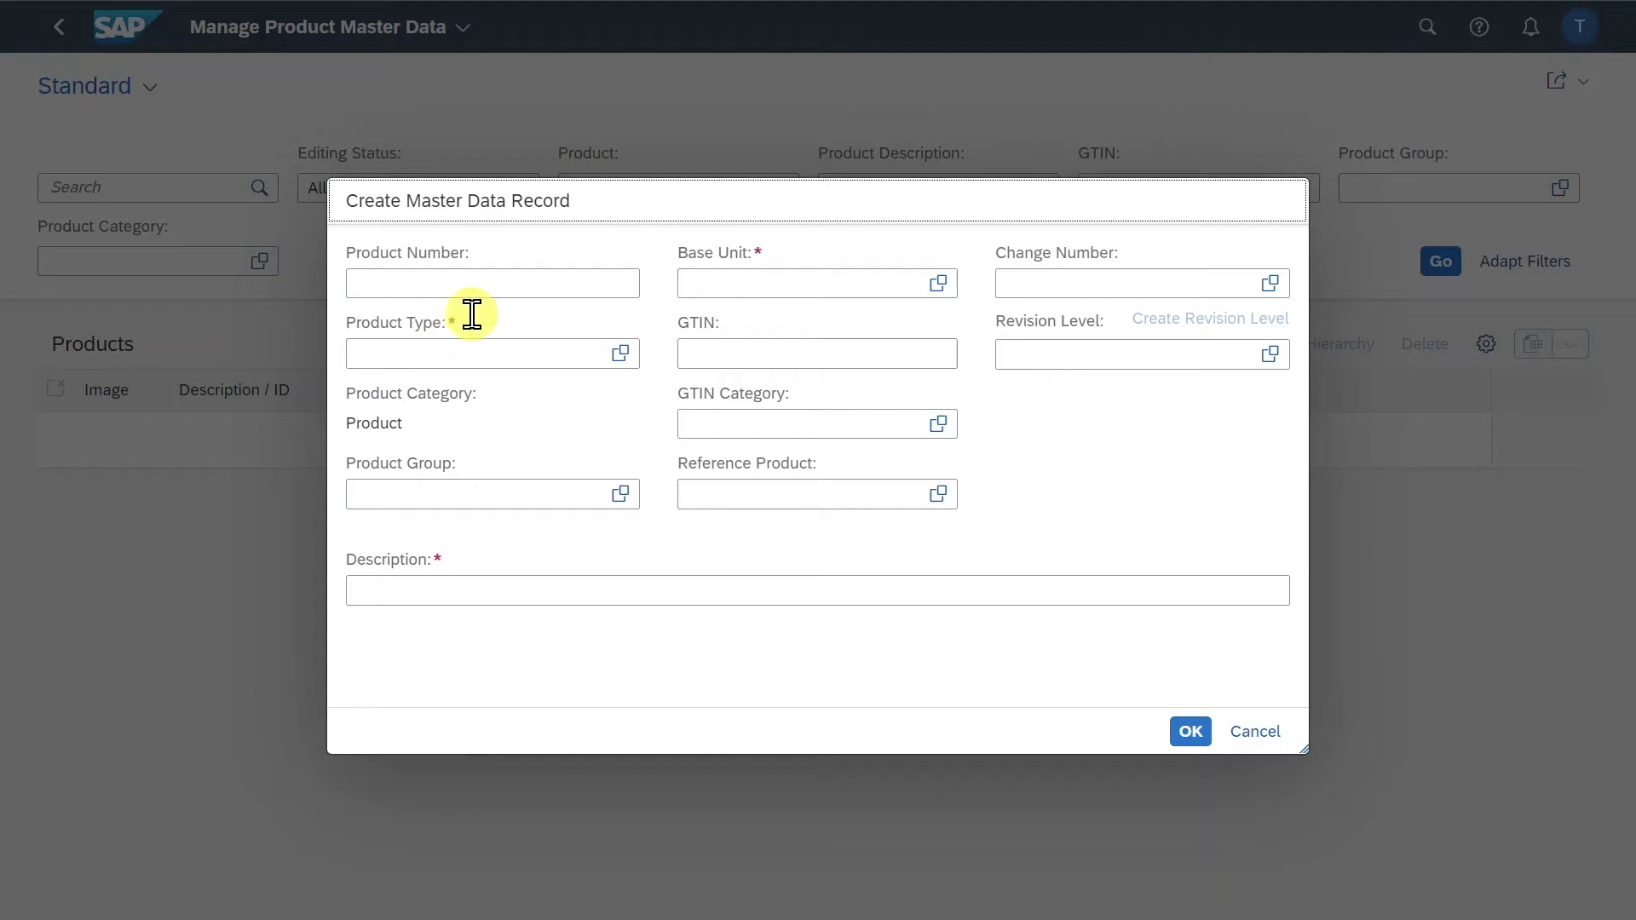
click(475, 354)
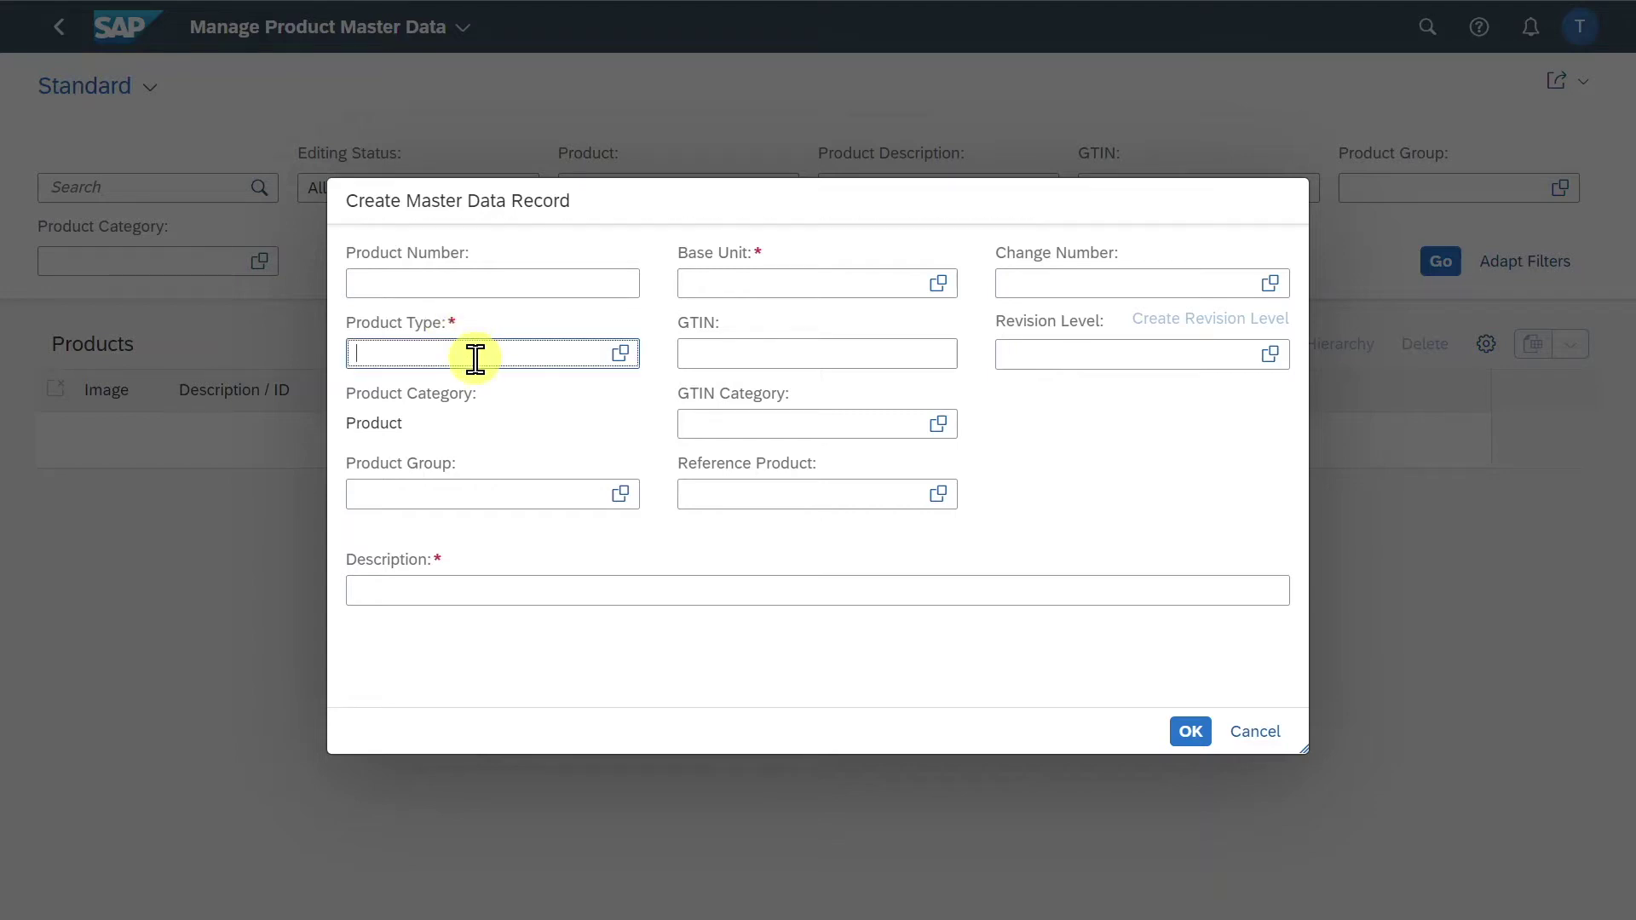
click(619, 355)
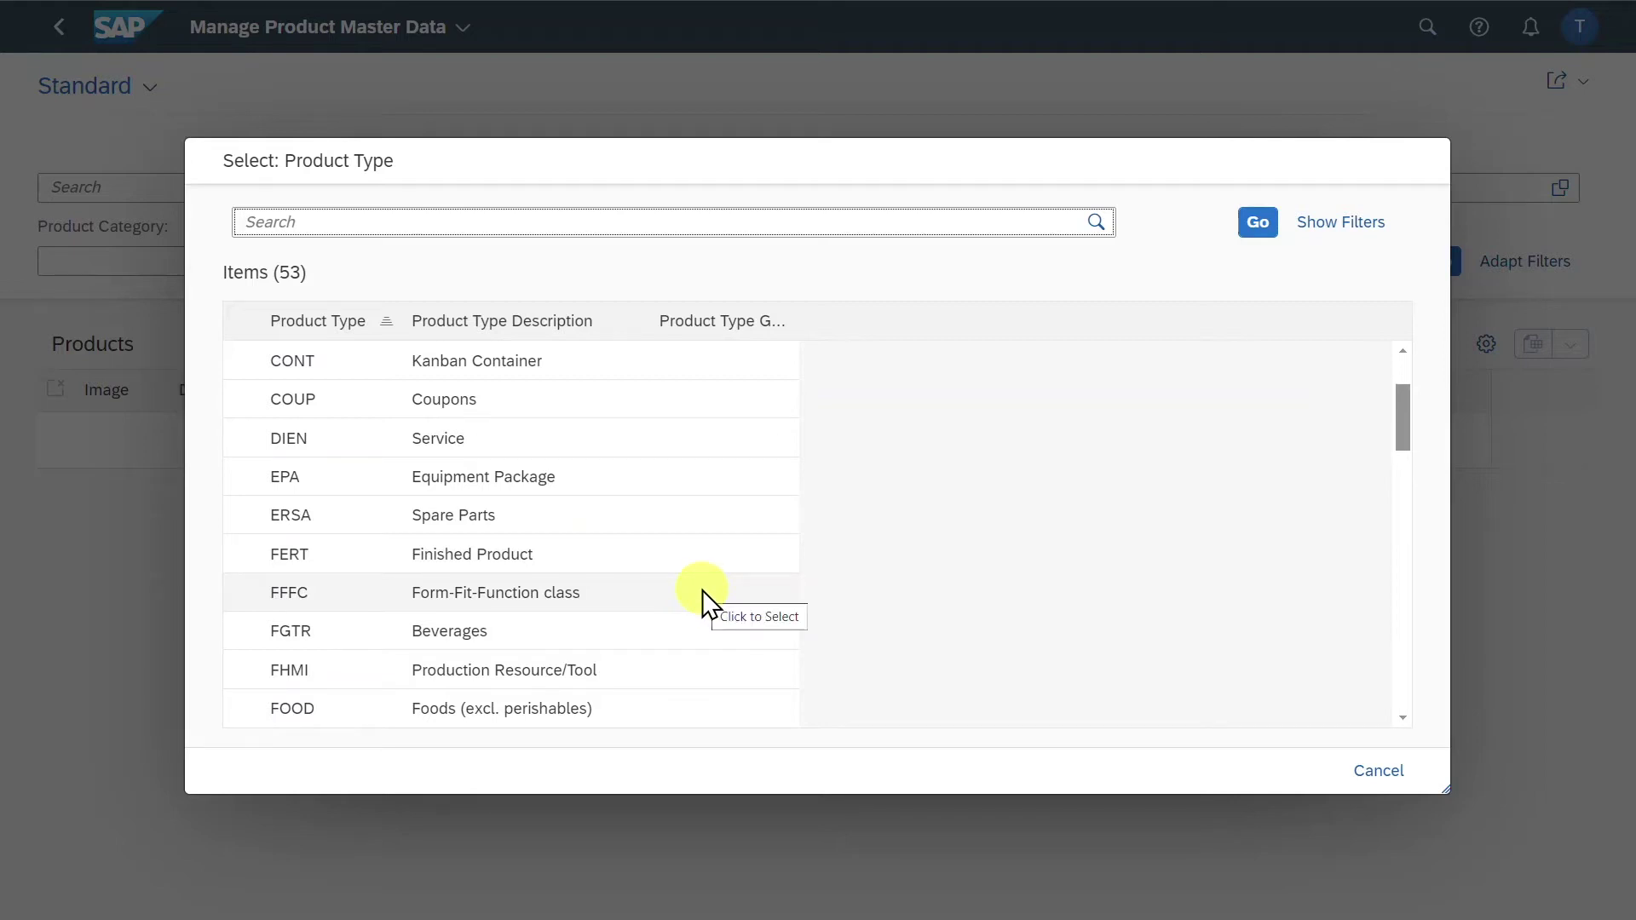
text(raw)
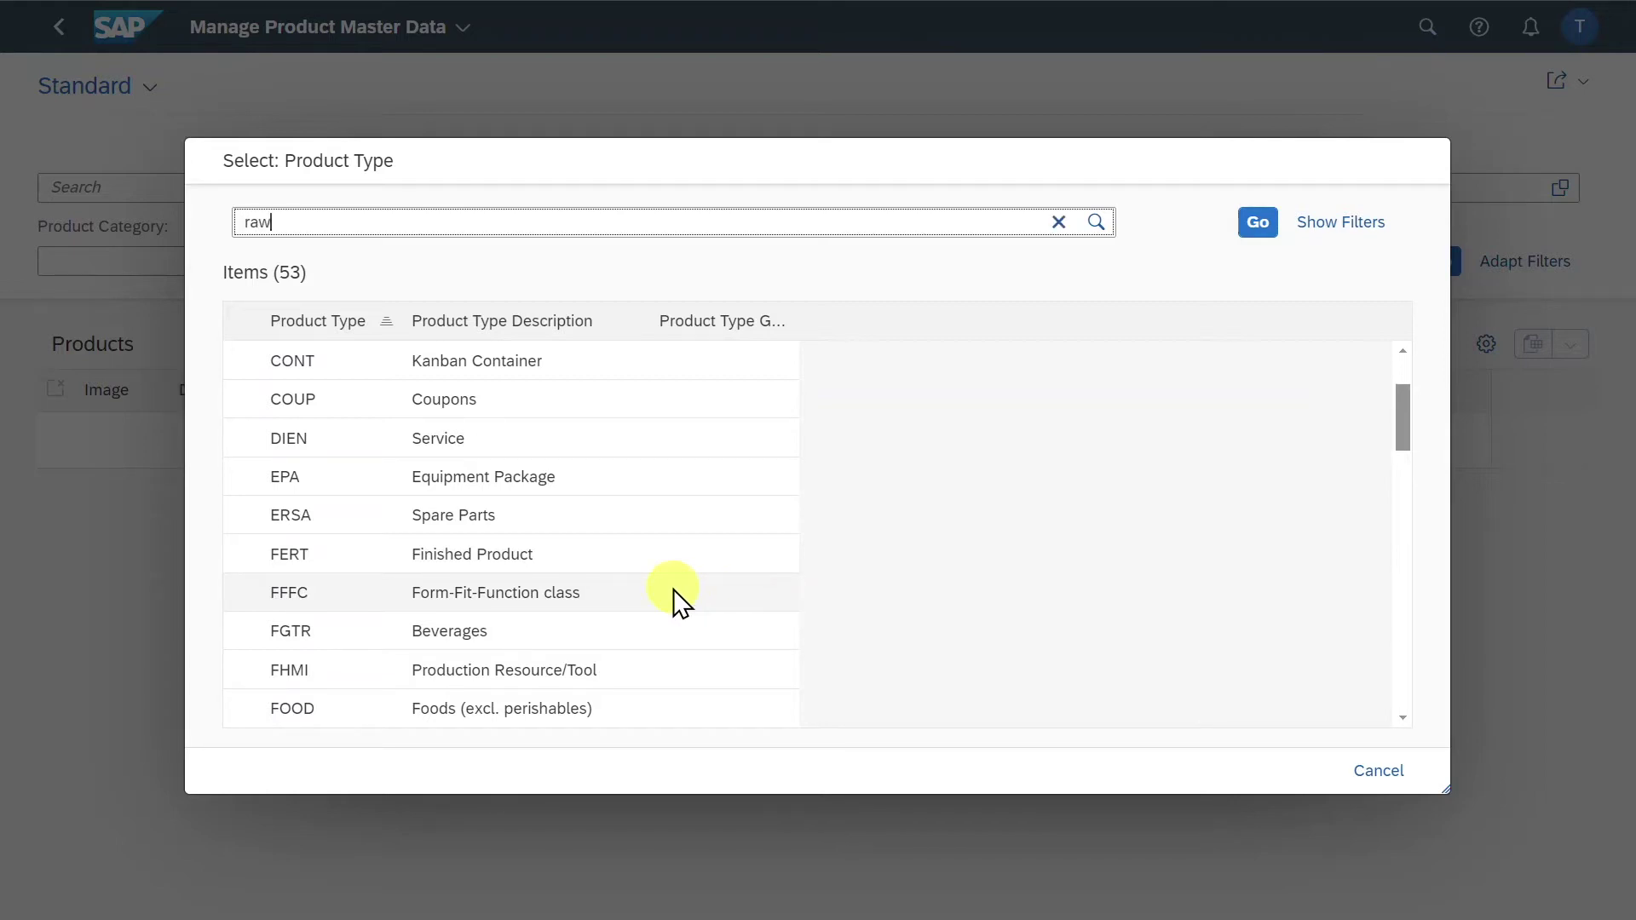
click(1258, 222)
click(452, 358)
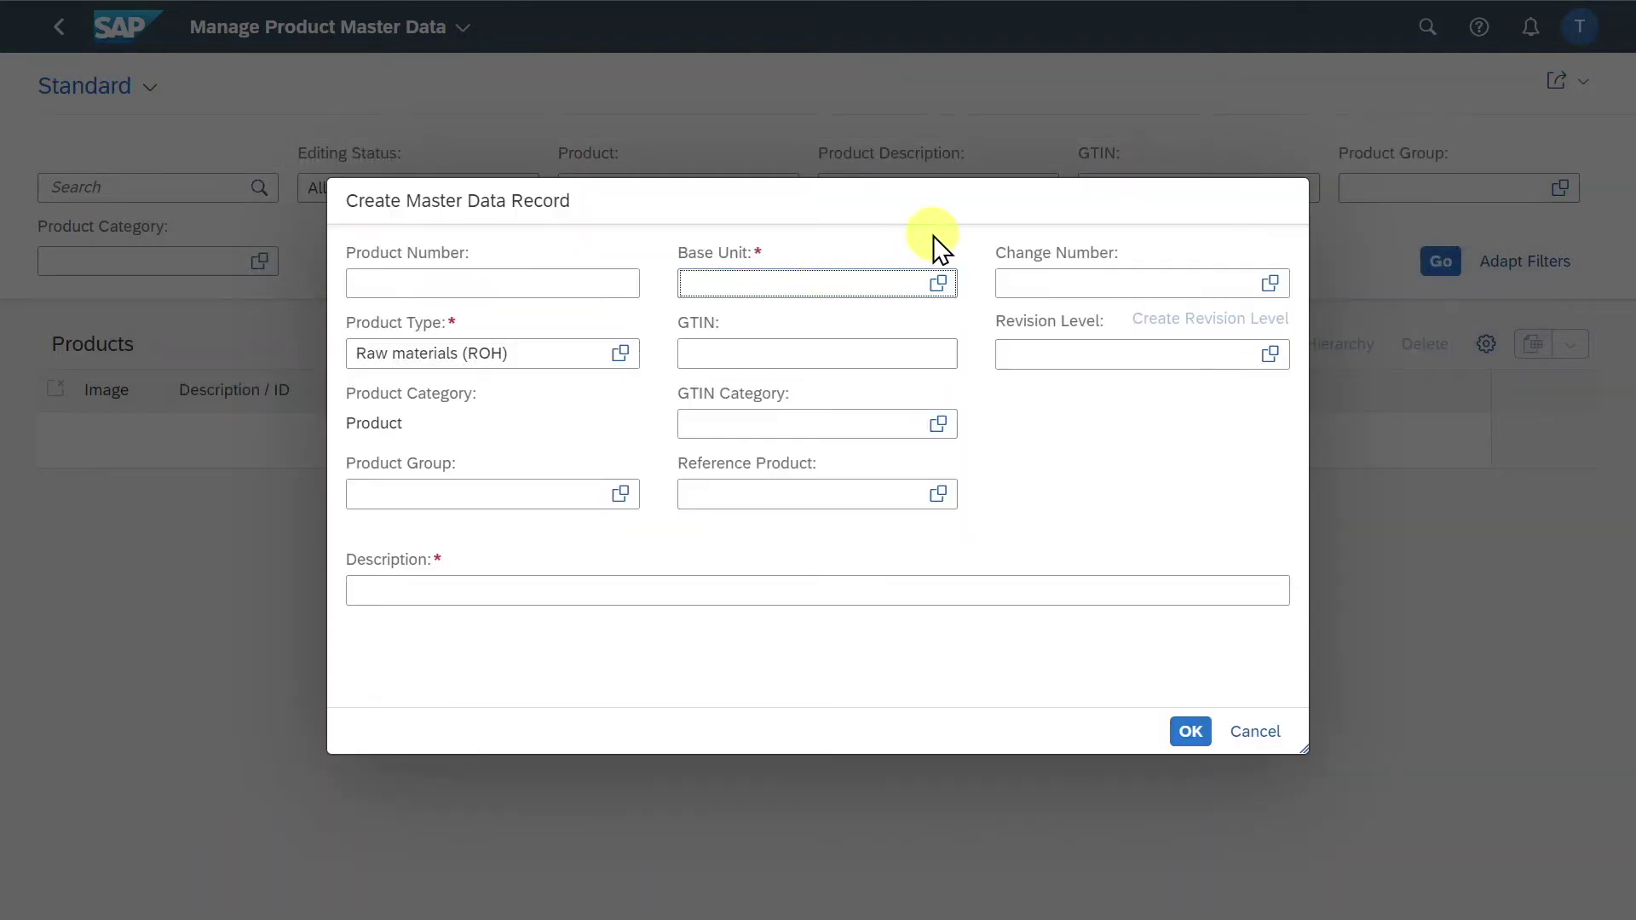
Step: Enter base unit PC, product group 01 and description 'Screw', then create the draft
text(PC)
click(585, 378)
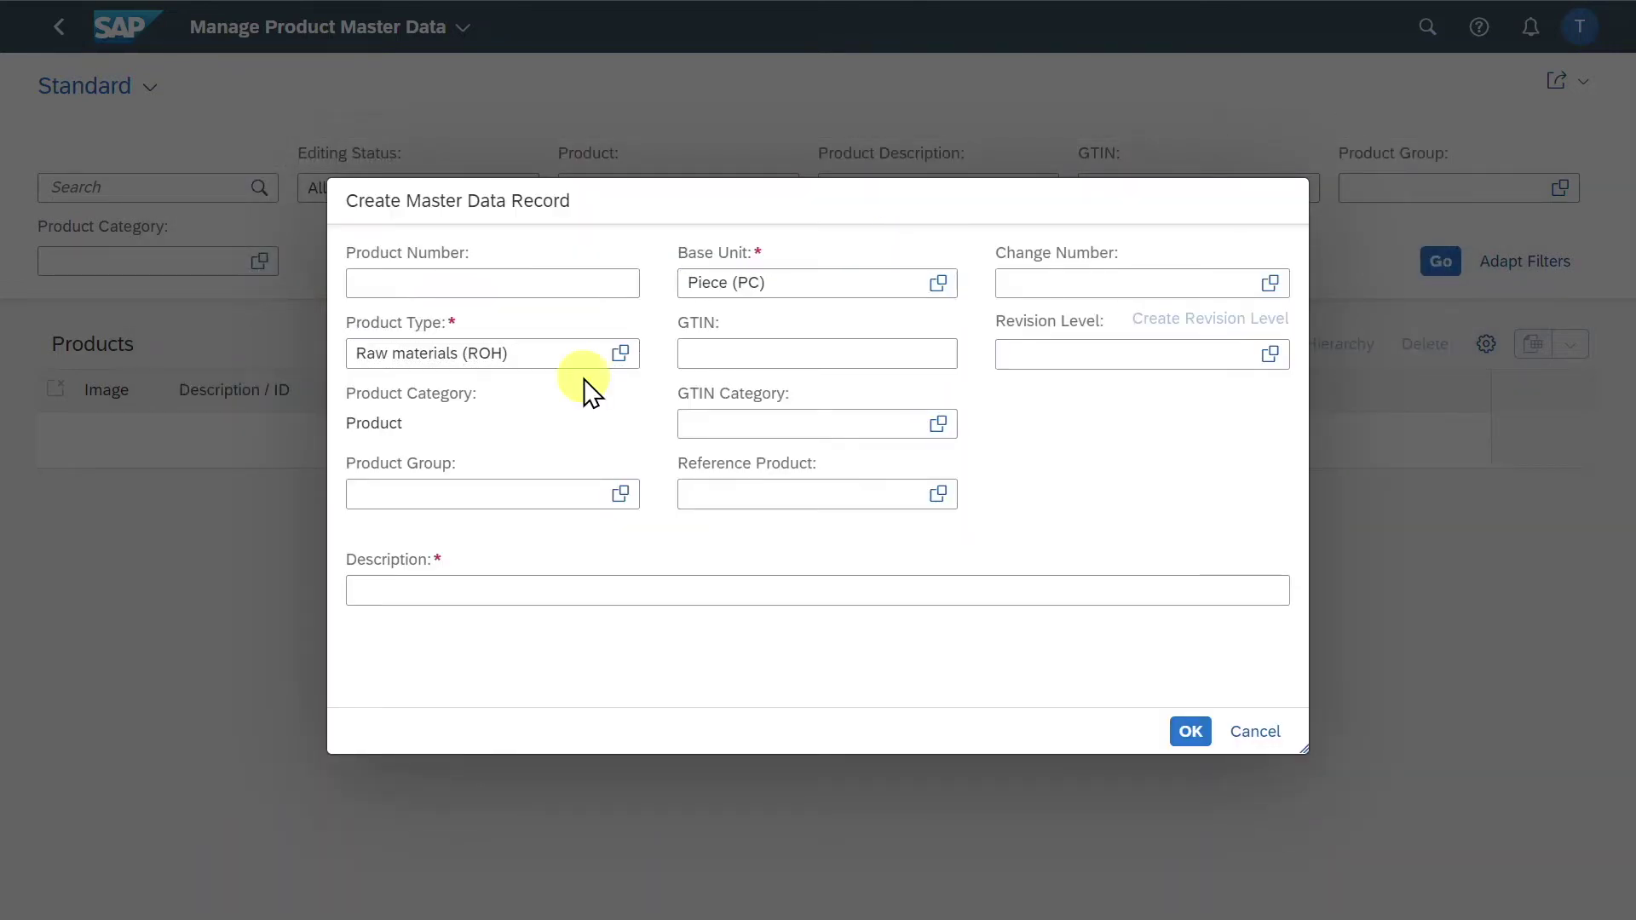
click(472, 488)
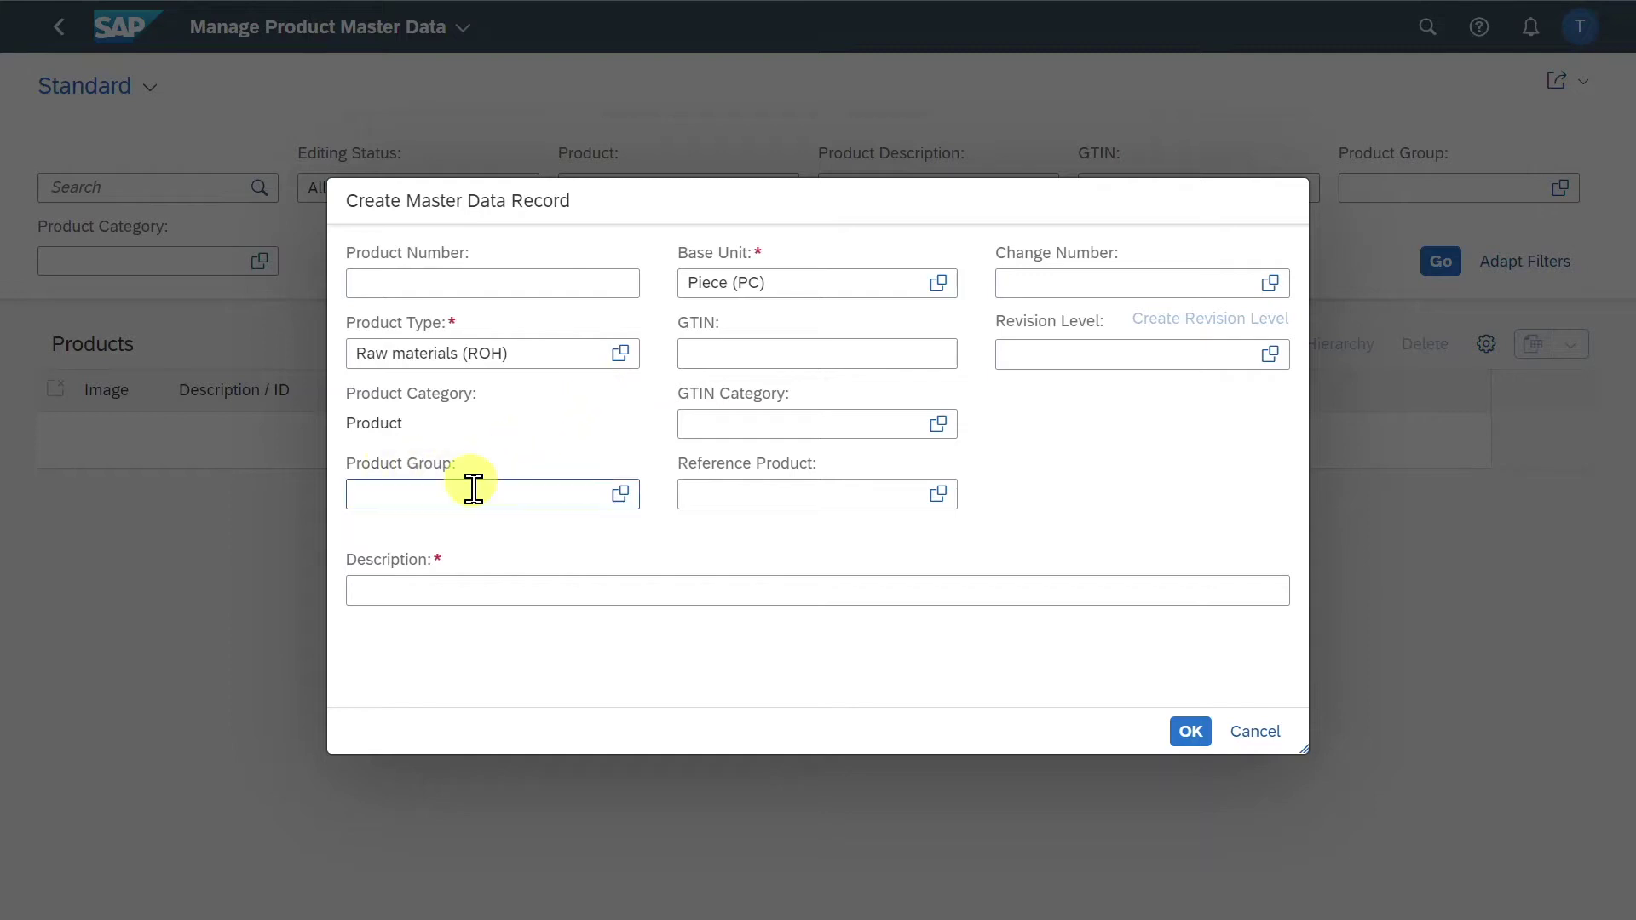
text(01)
click(782, 354)
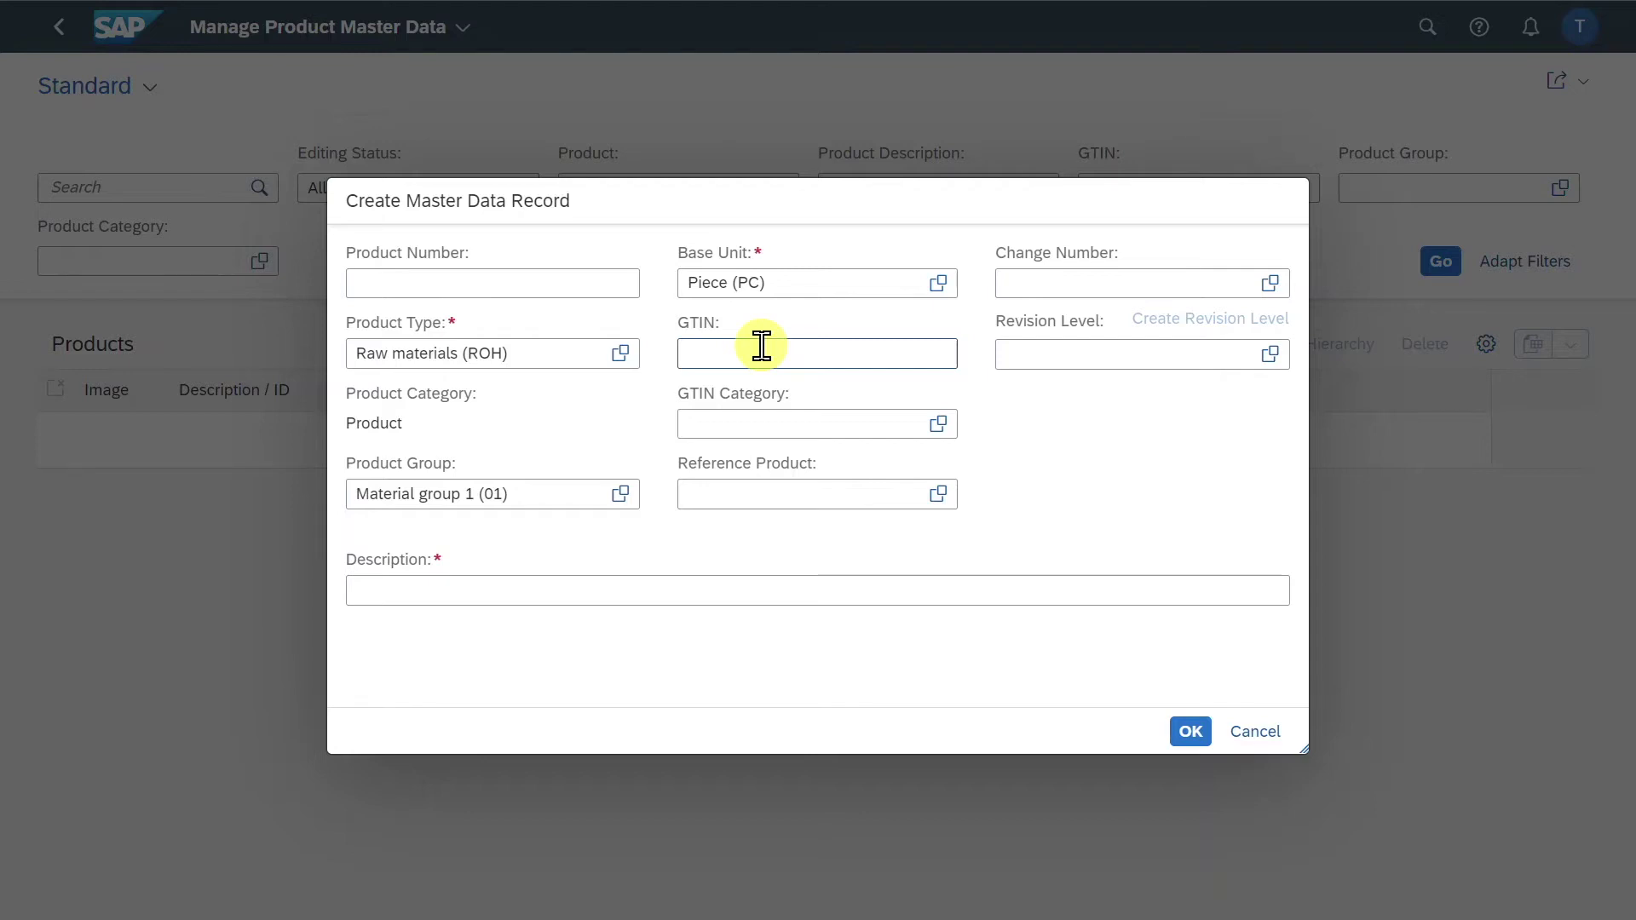
click(750, 498)
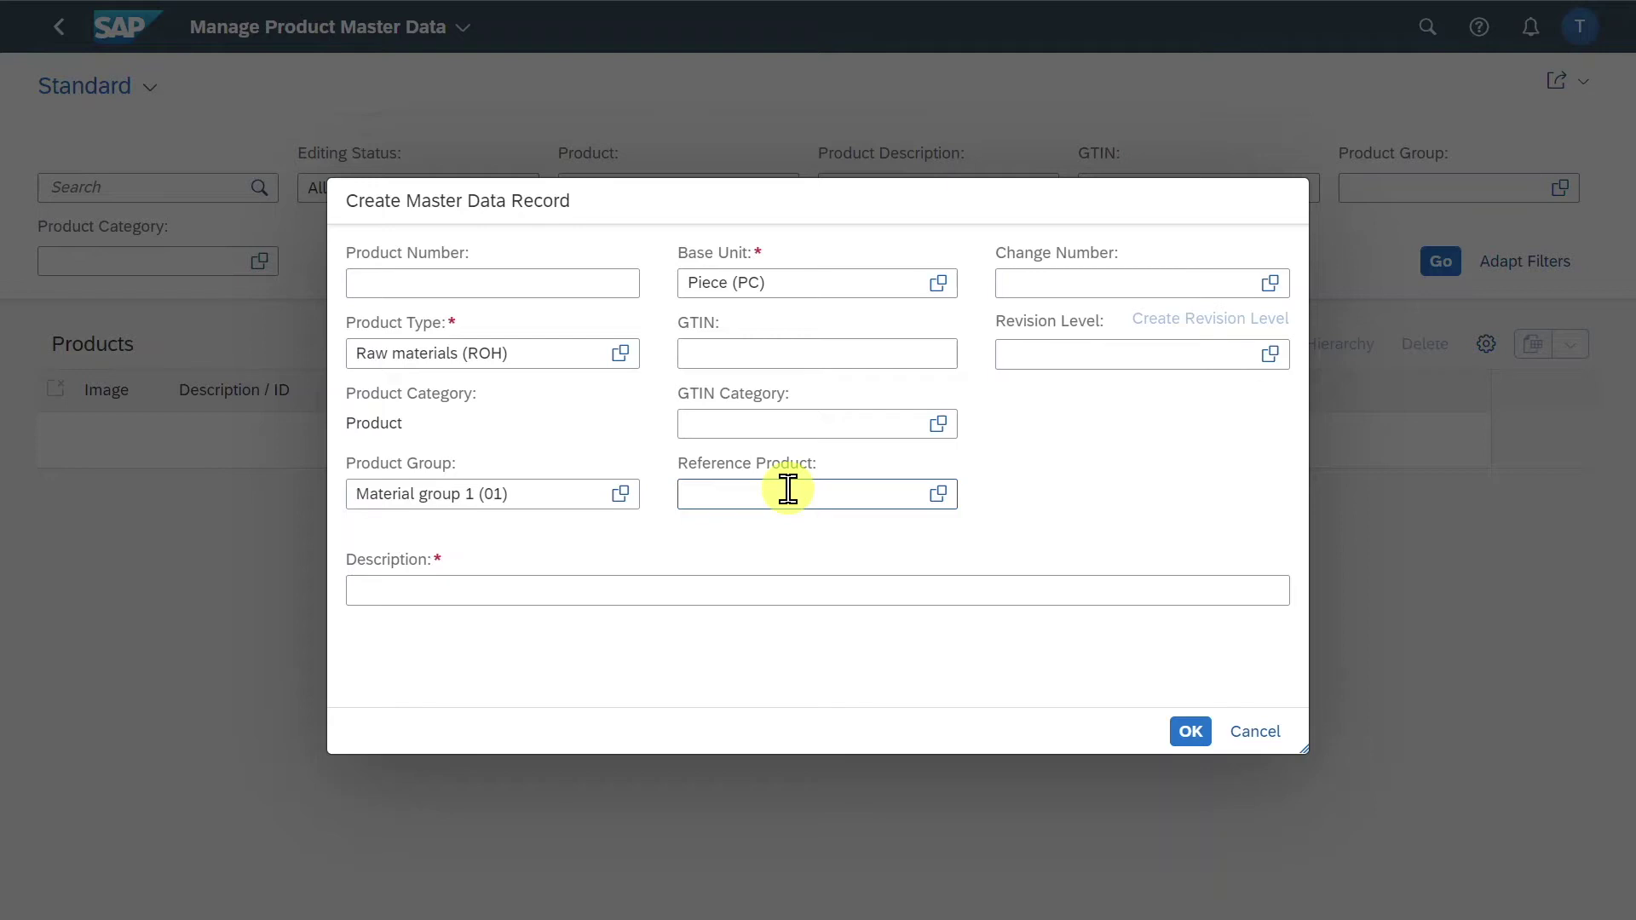
click(778, 592)
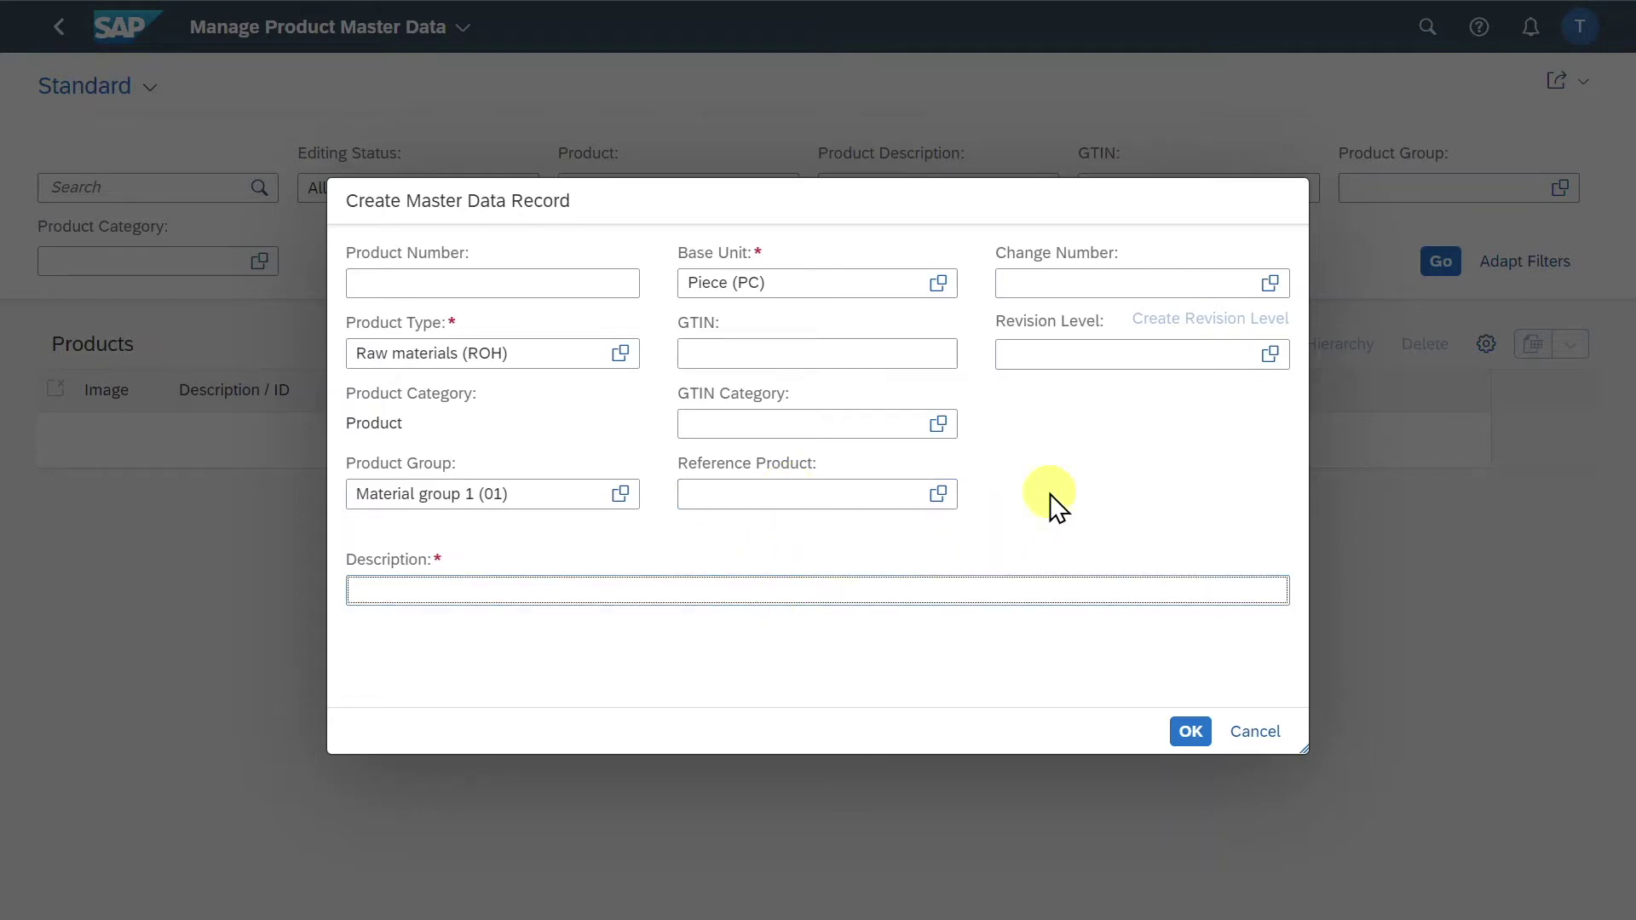
text(Screw)
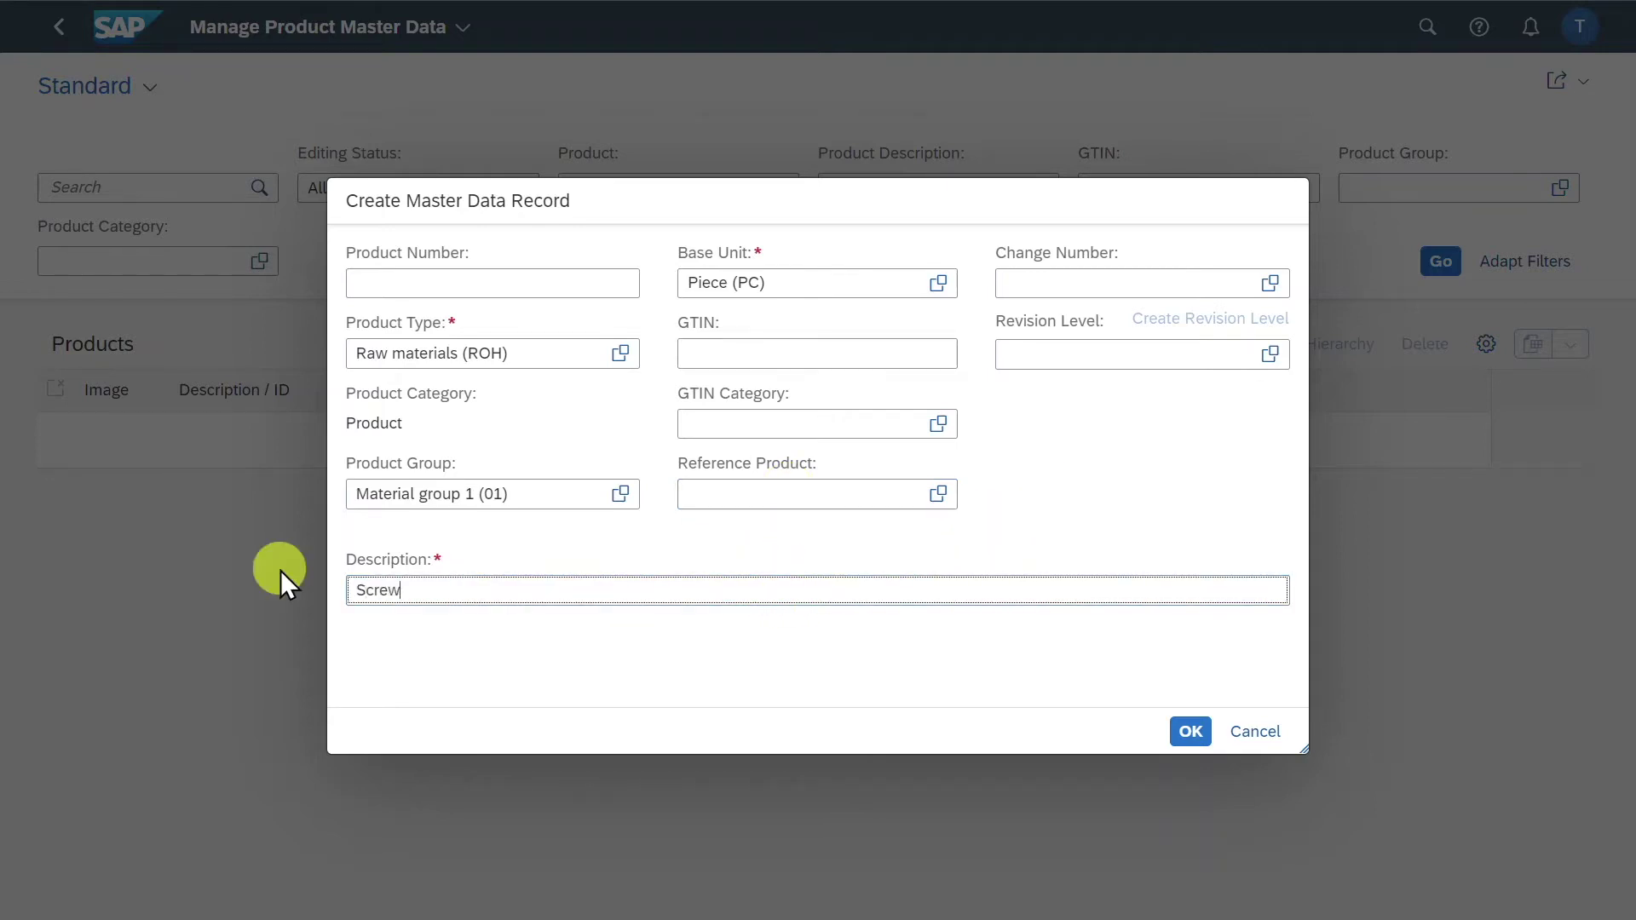
click(1191, 733)
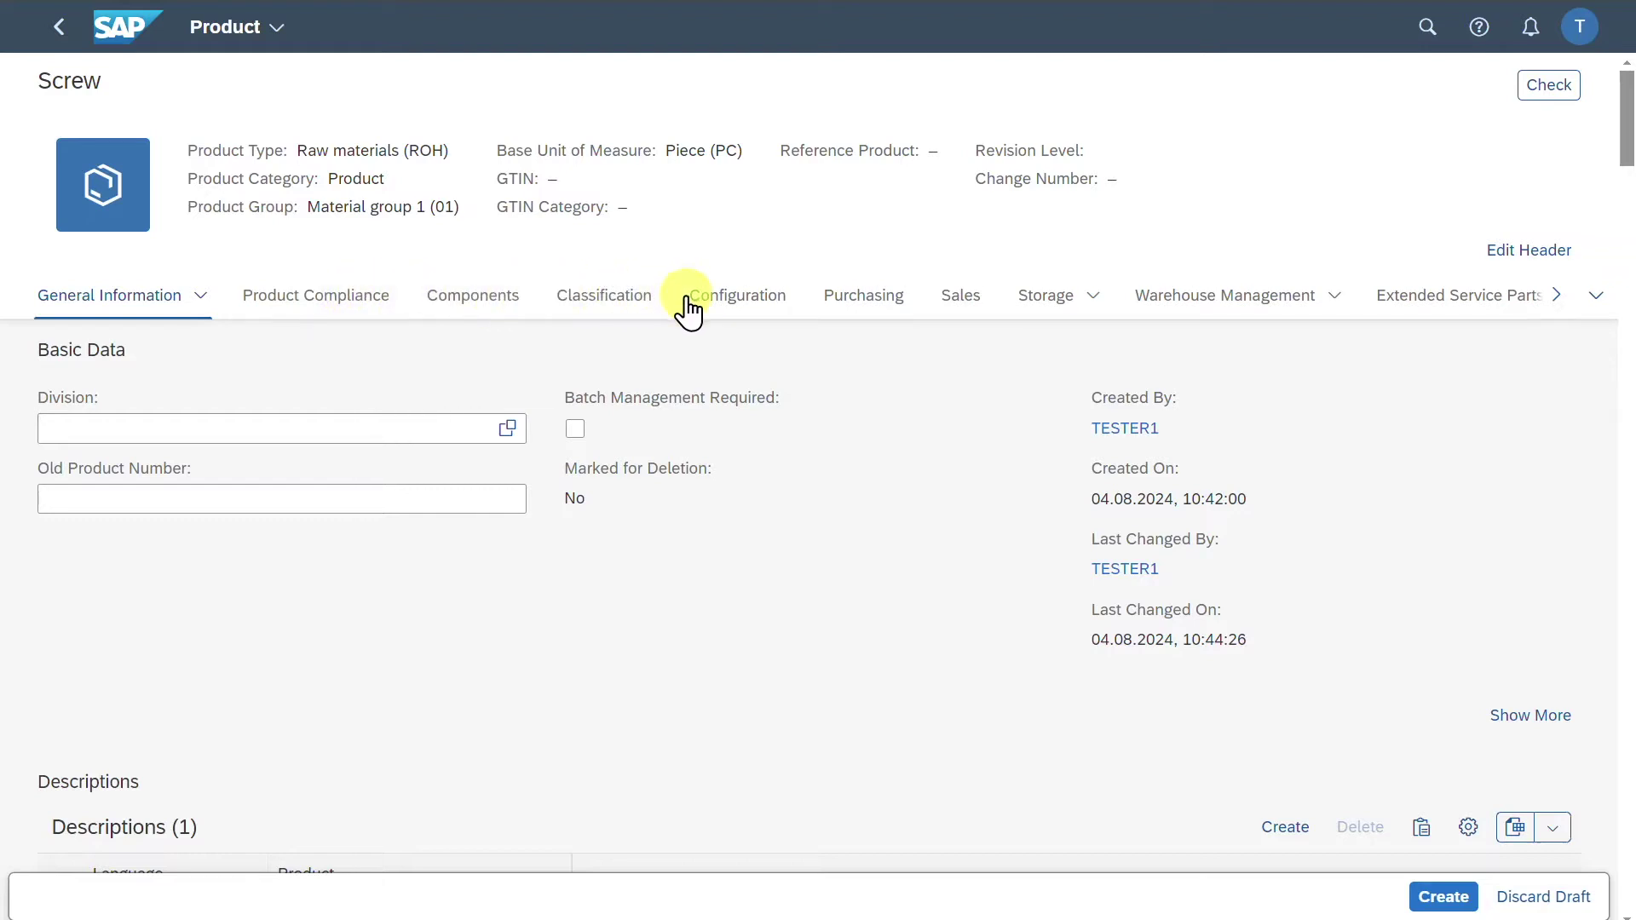
click(202, 298)
click(179, 341)
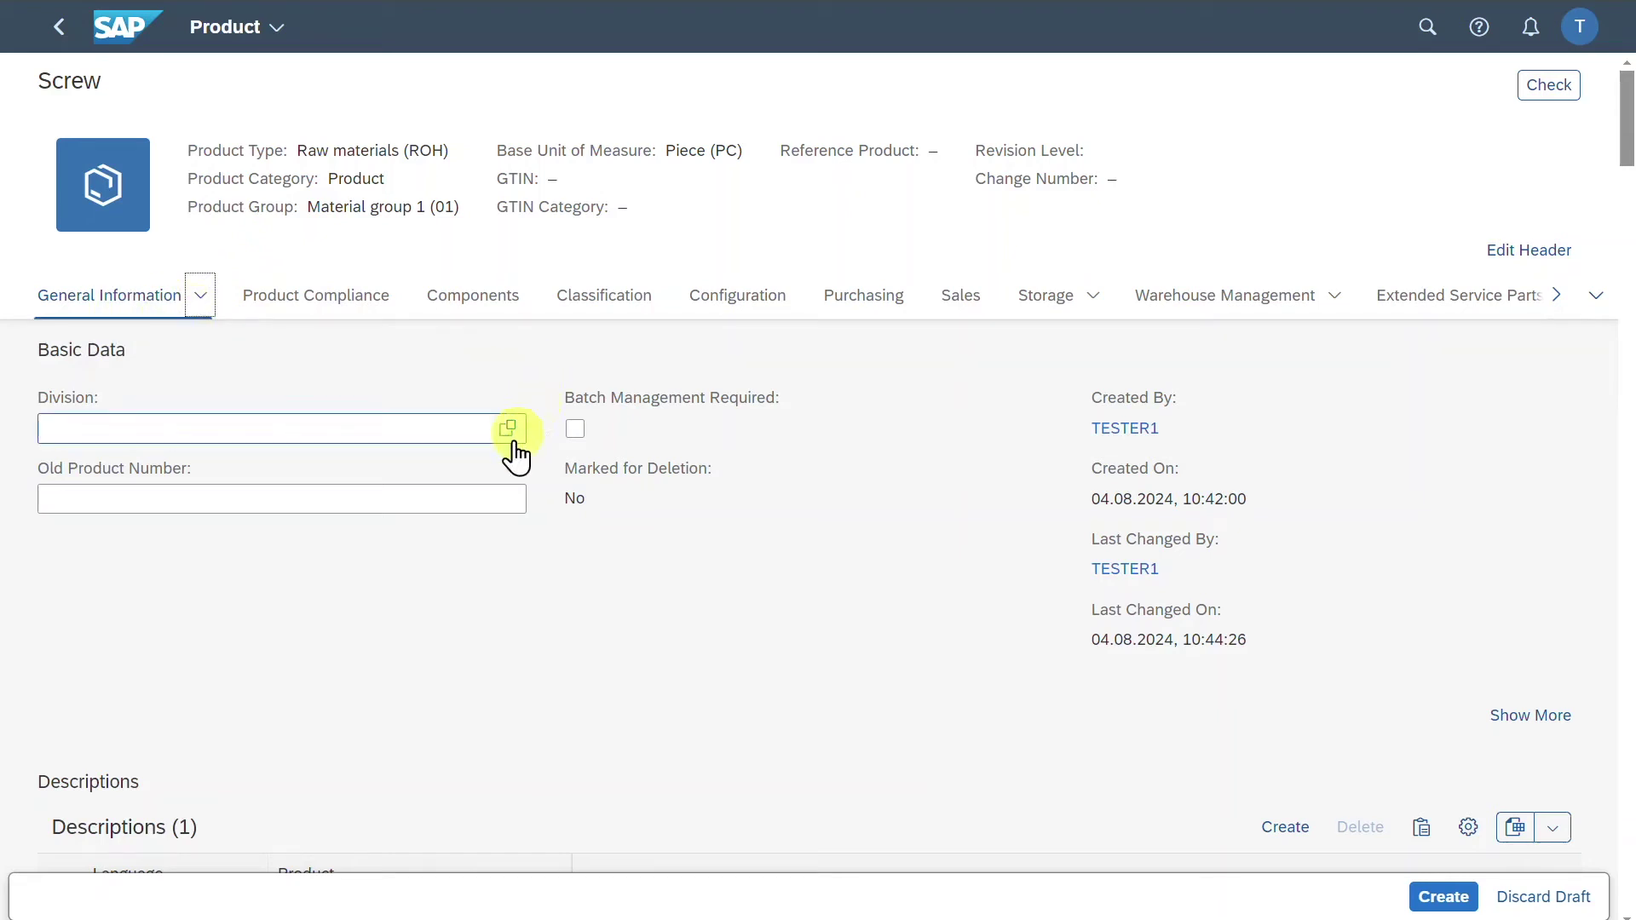
click(284, 432)
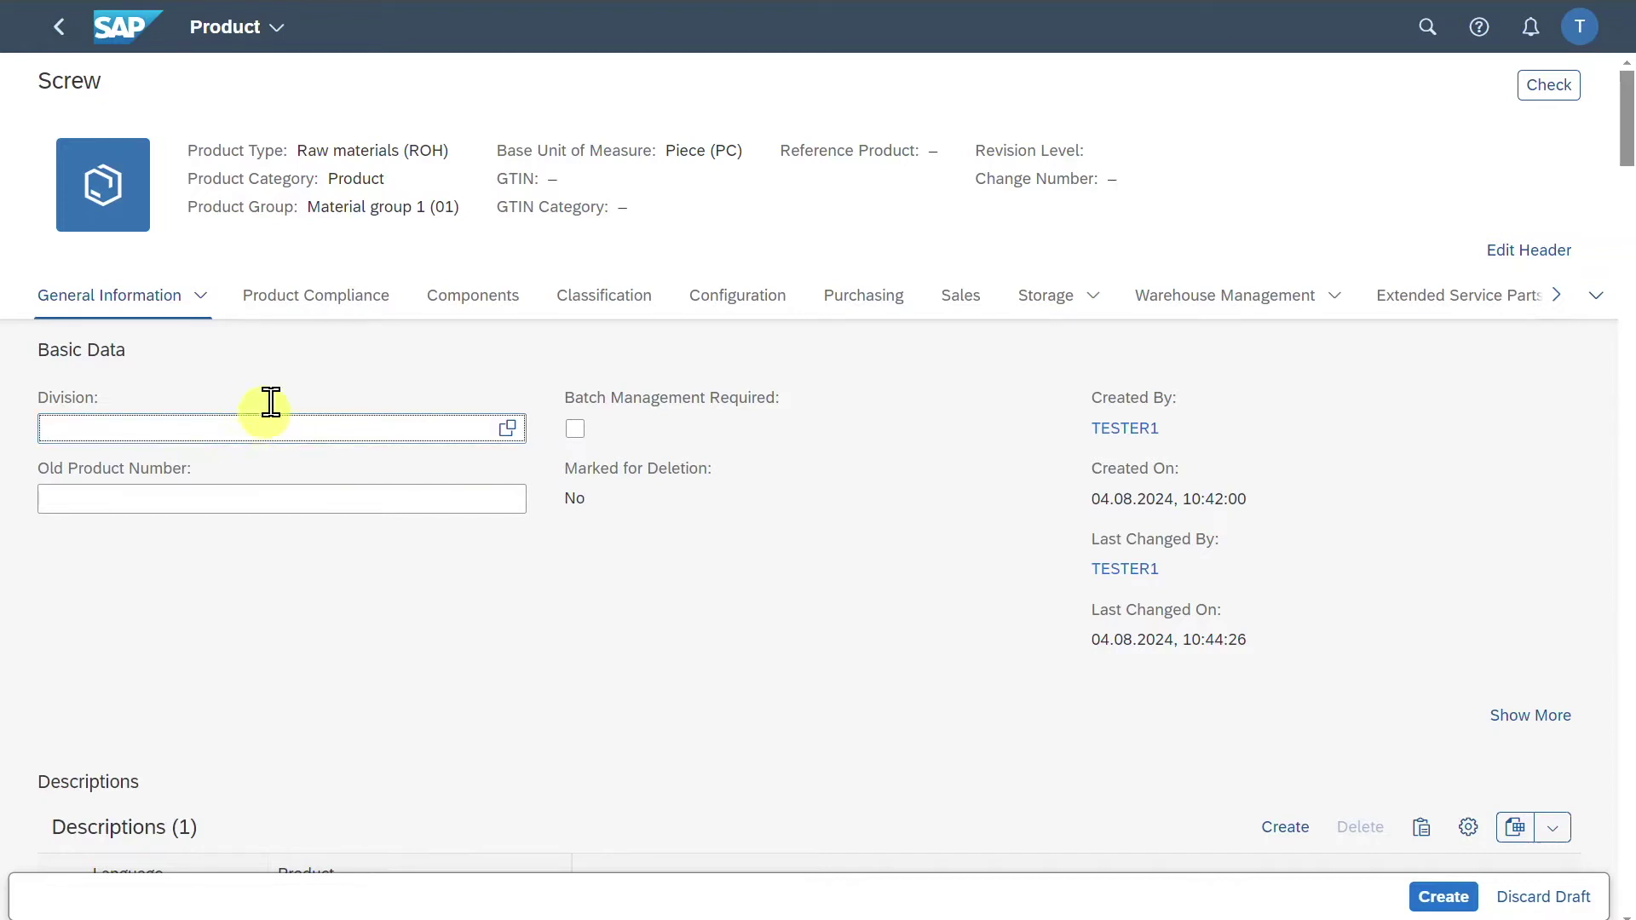
click(509, 431)
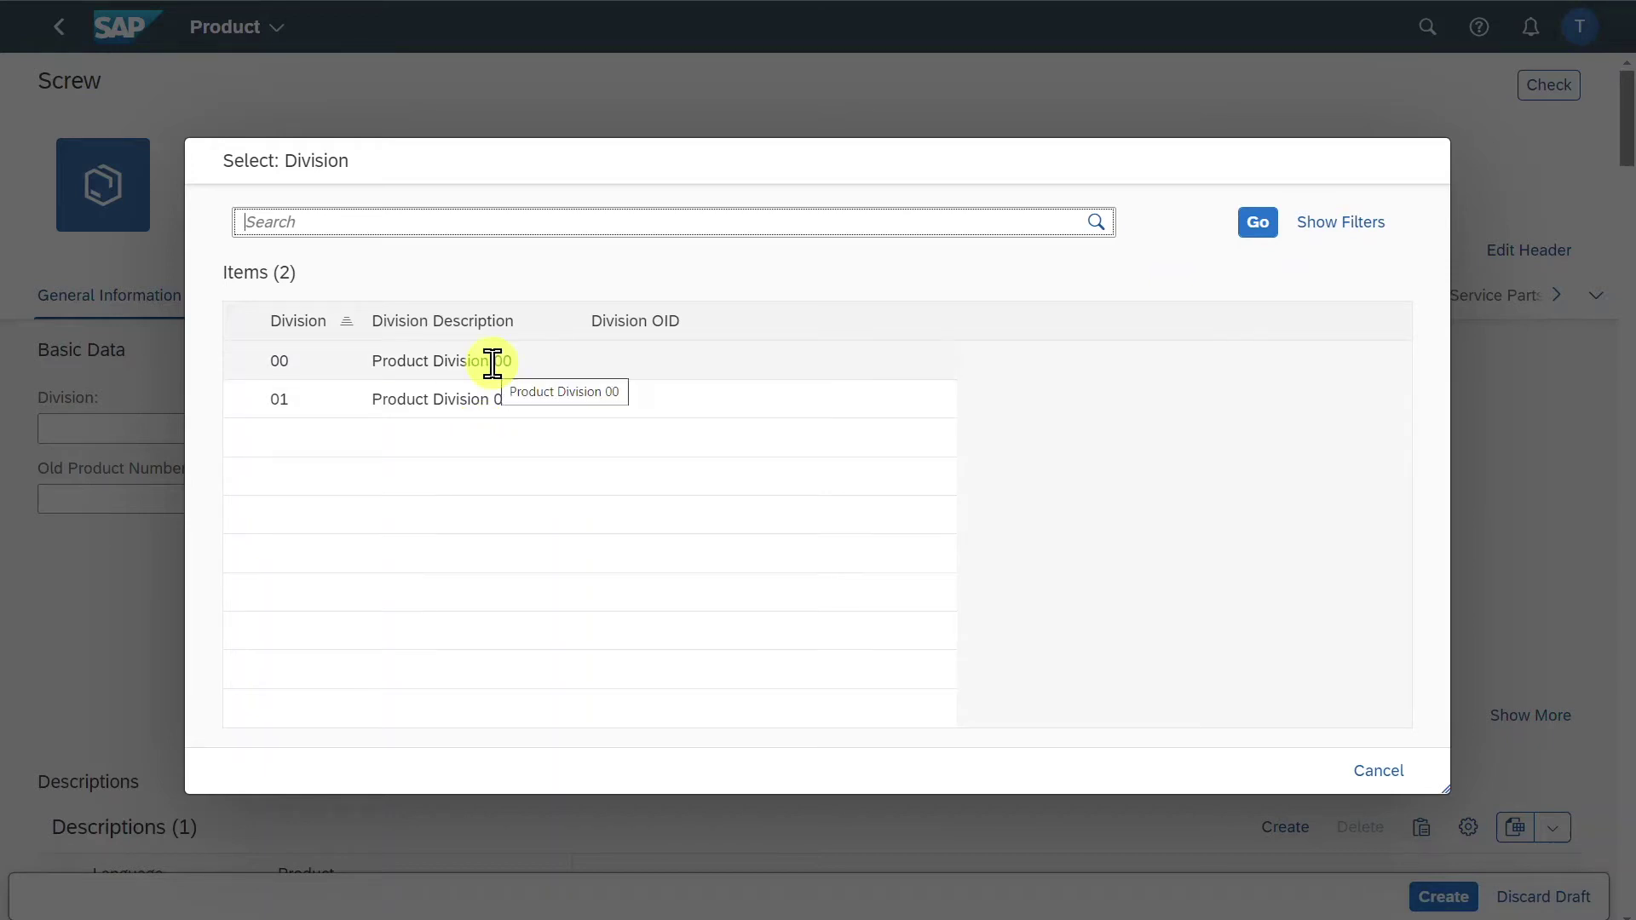
key(Escape)
click(493, 498)
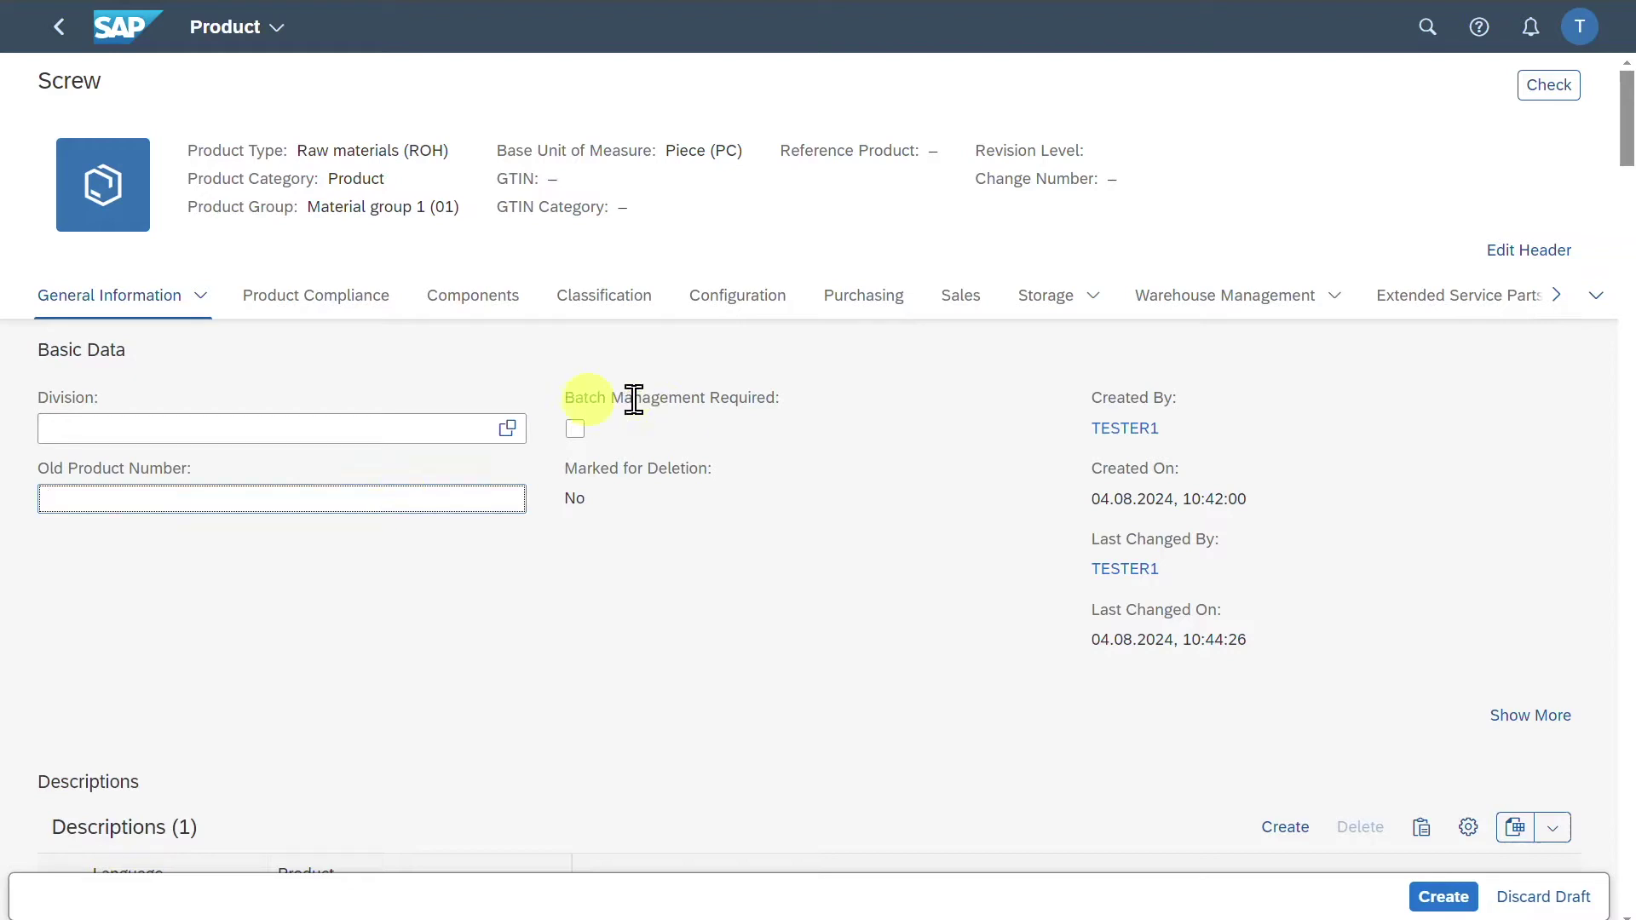
click(1278, 103)
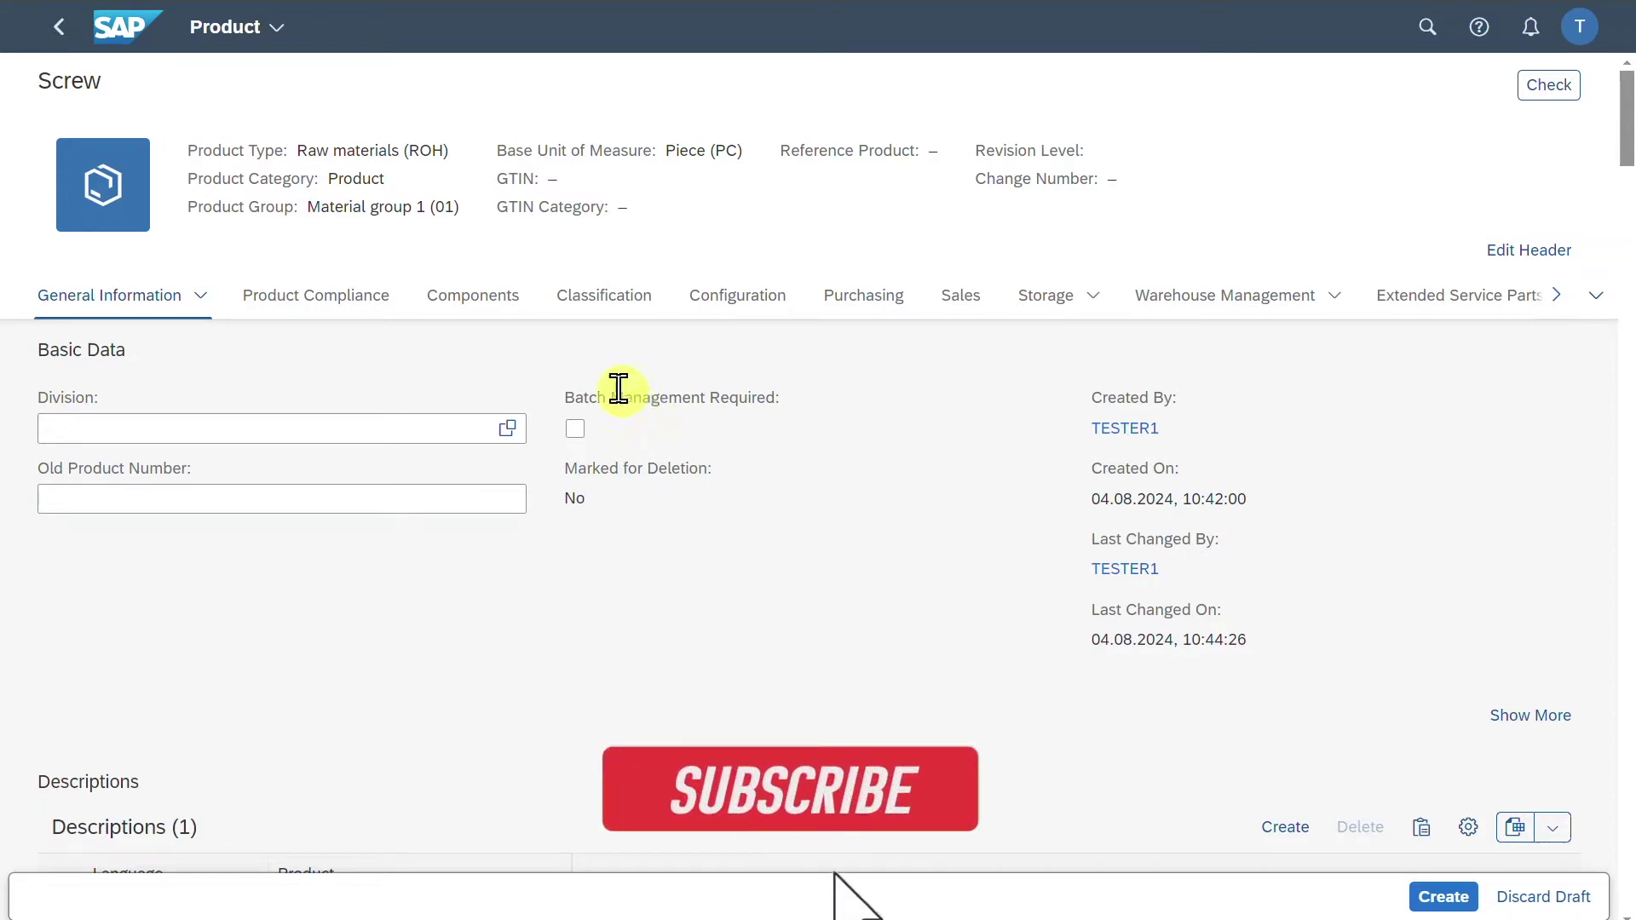
Step: Expand the extra General Information fields, leaving Industry Standard Description and Authorization Group empty
click(1507, 716)
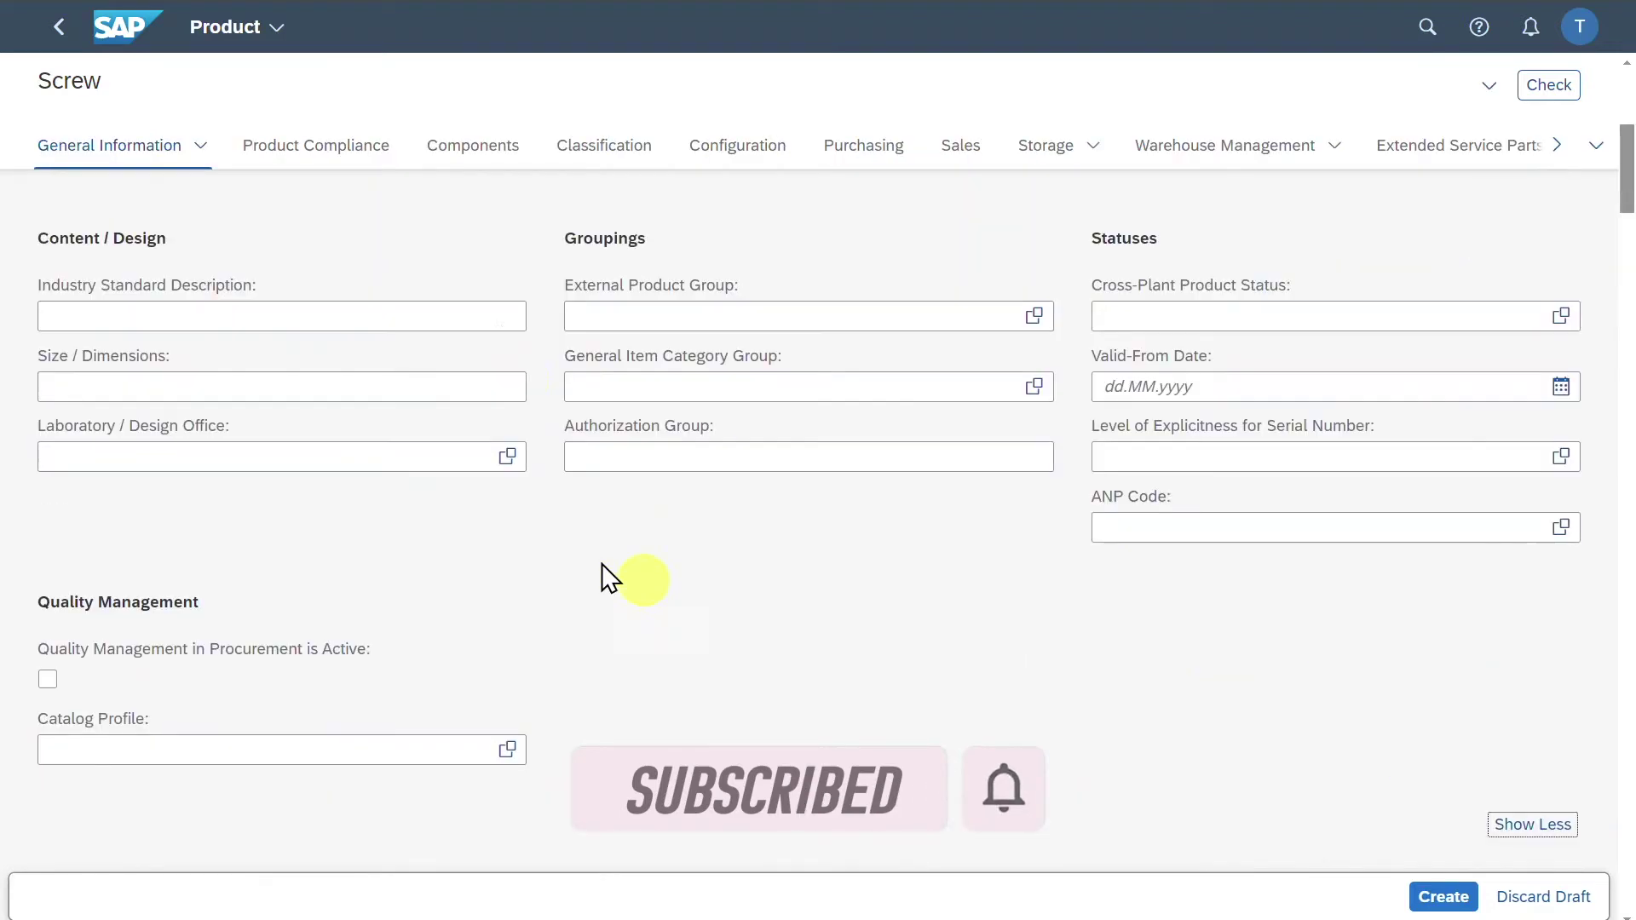
click(241, 322)
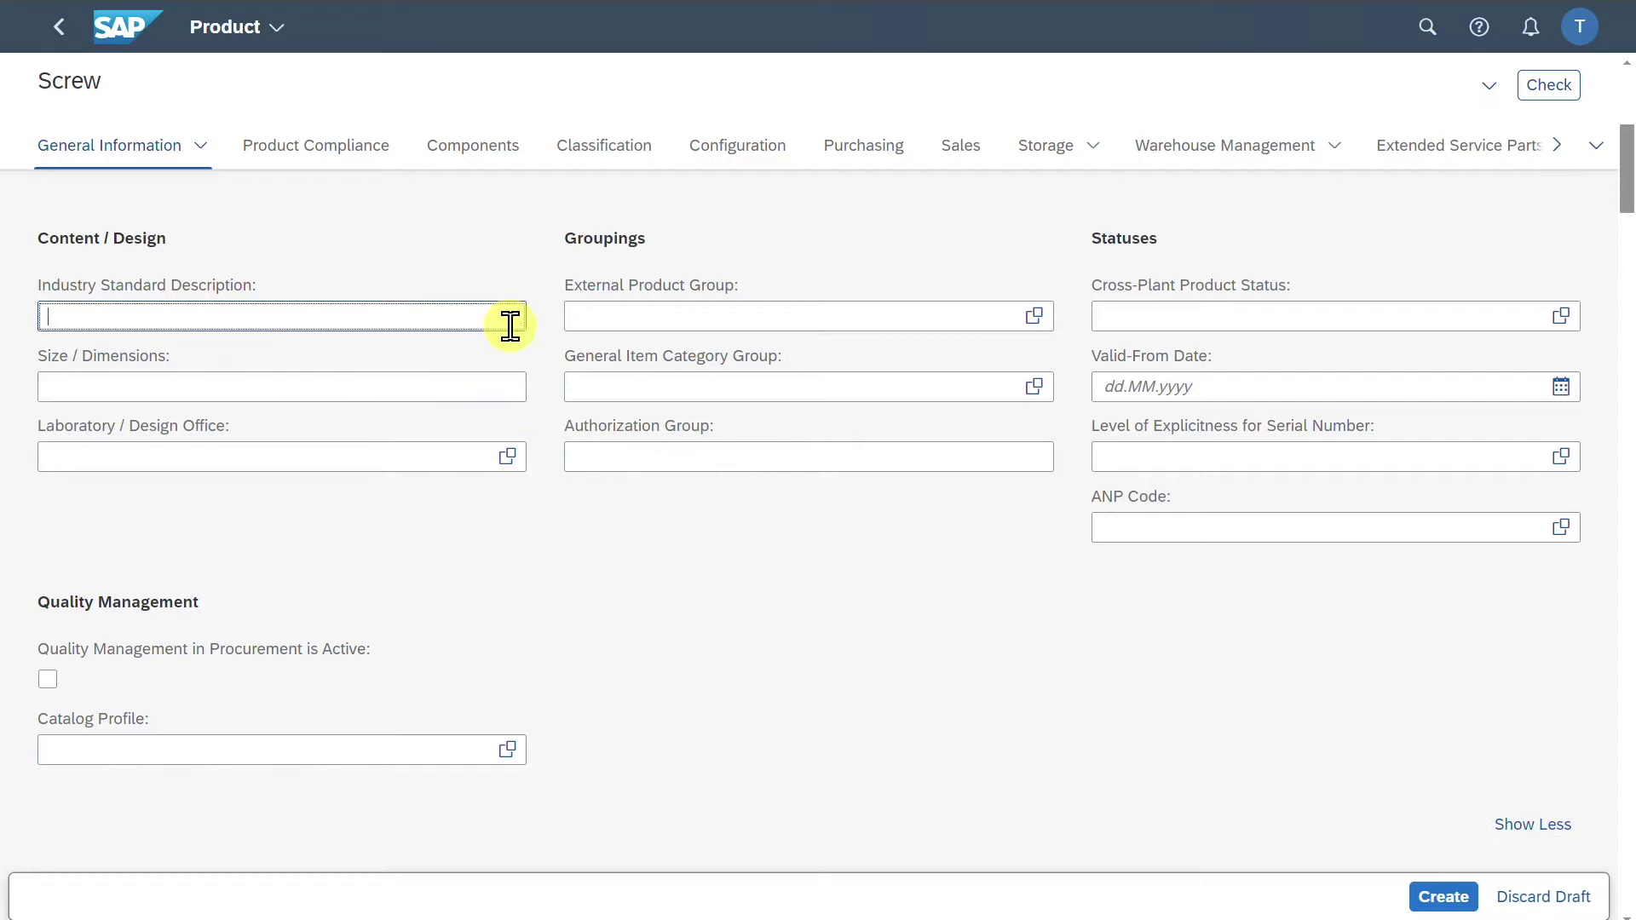
click(767, 456)
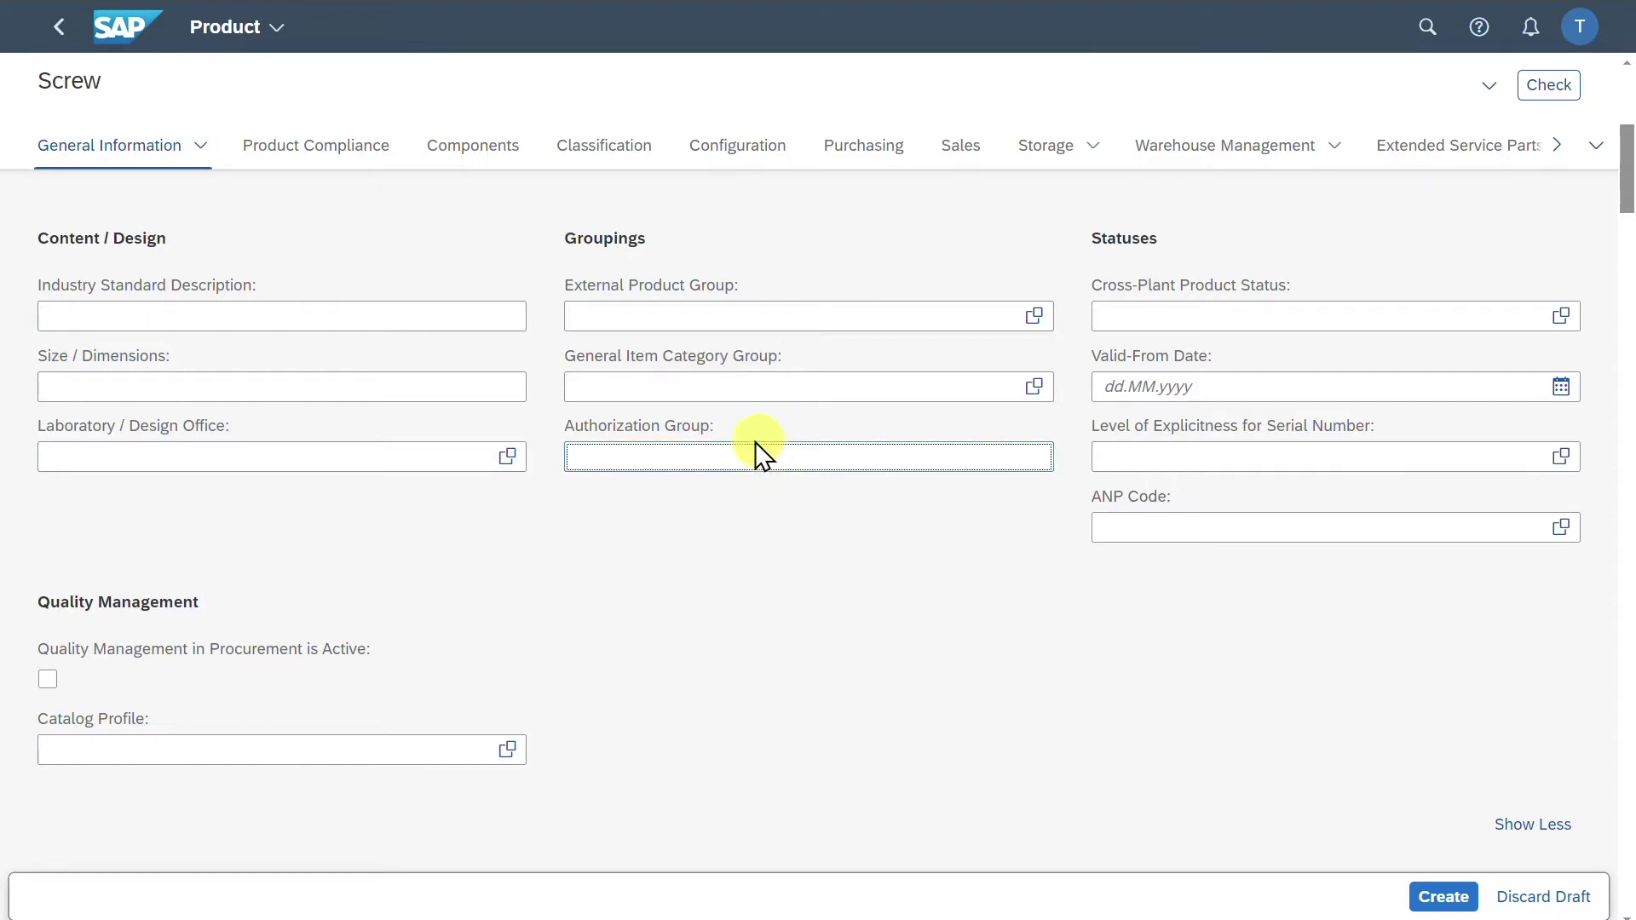
Step: Expand the weight, dimension and volume fields and scroll down to Product Compliance
scroll(755, 442, down, 1)
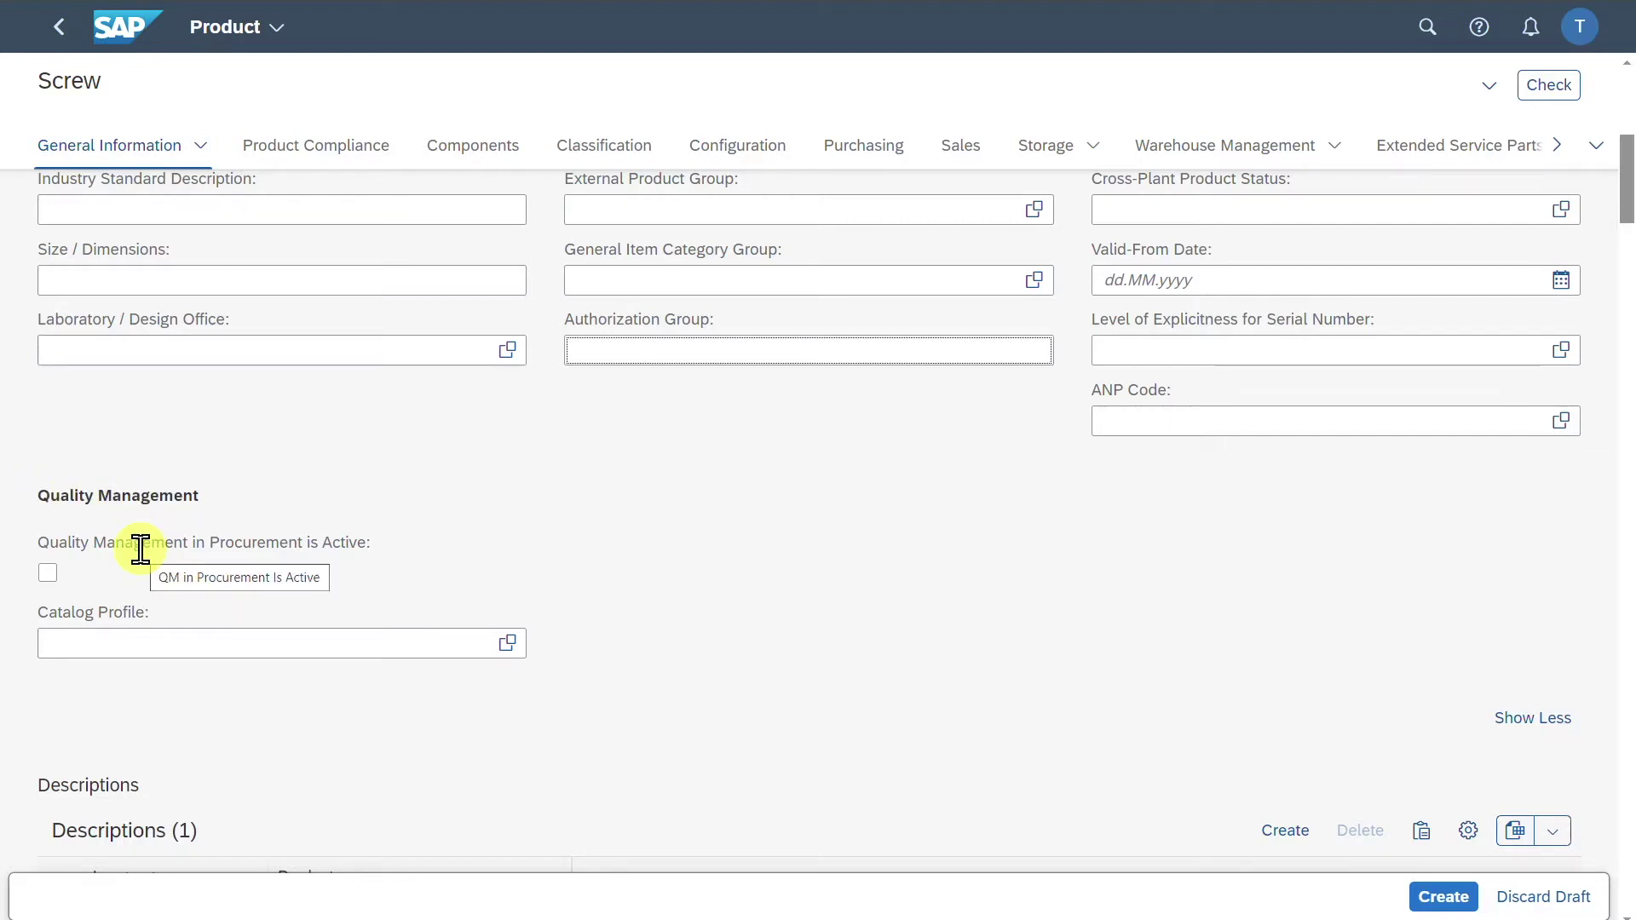
scroll(555, 576, down, 3)
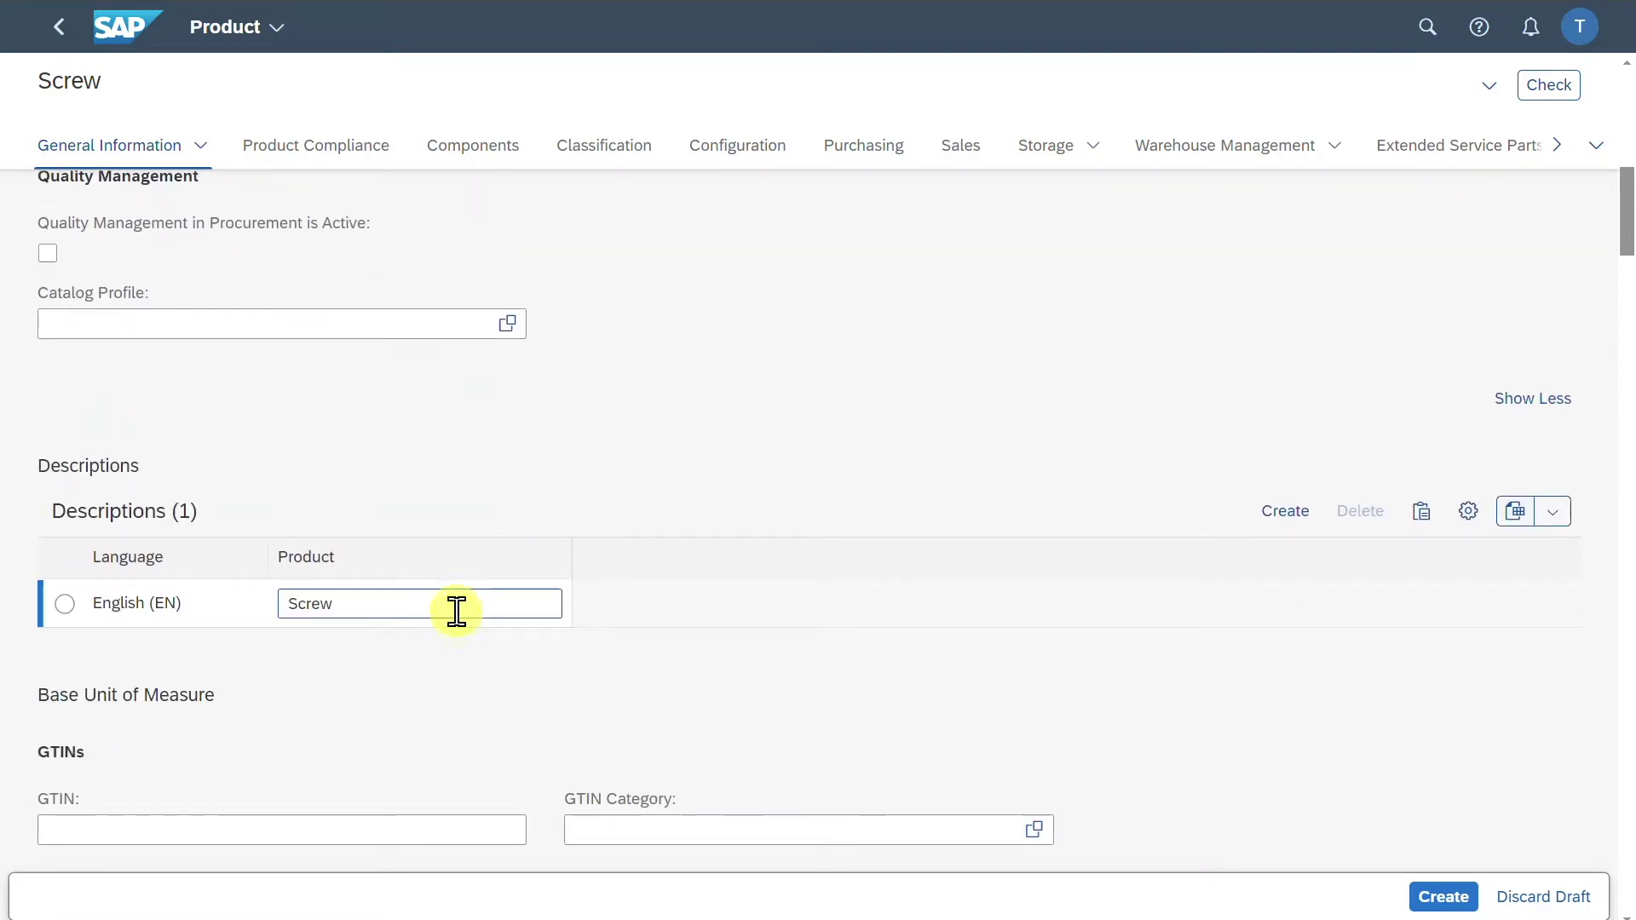
scroll(454, 611, down, 3)
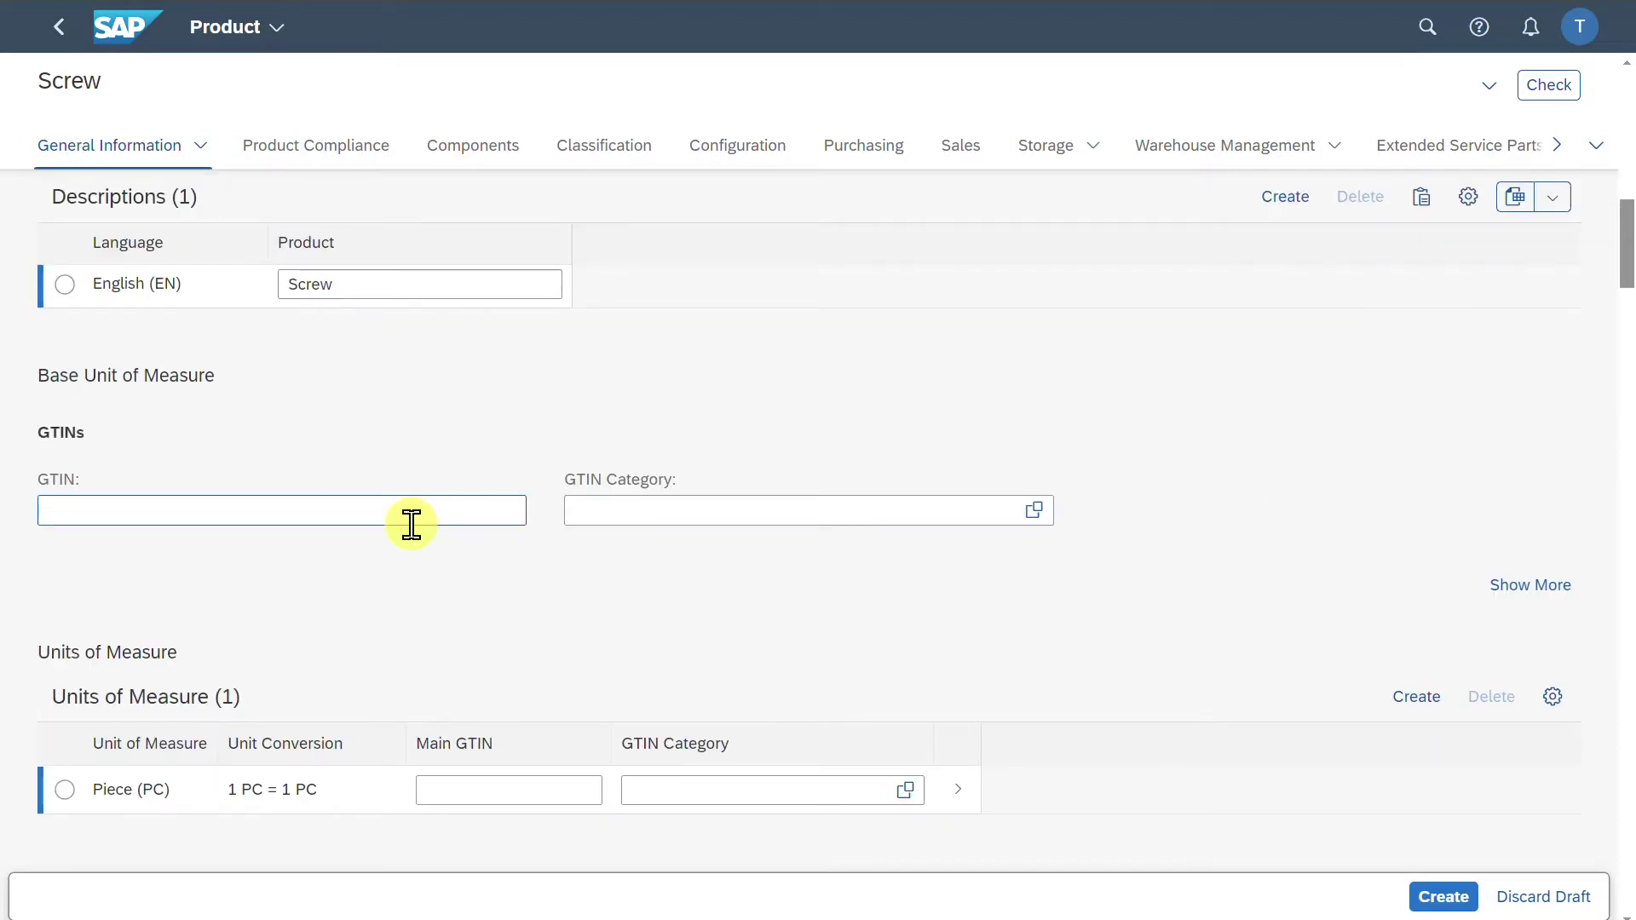
click(1522, 588)
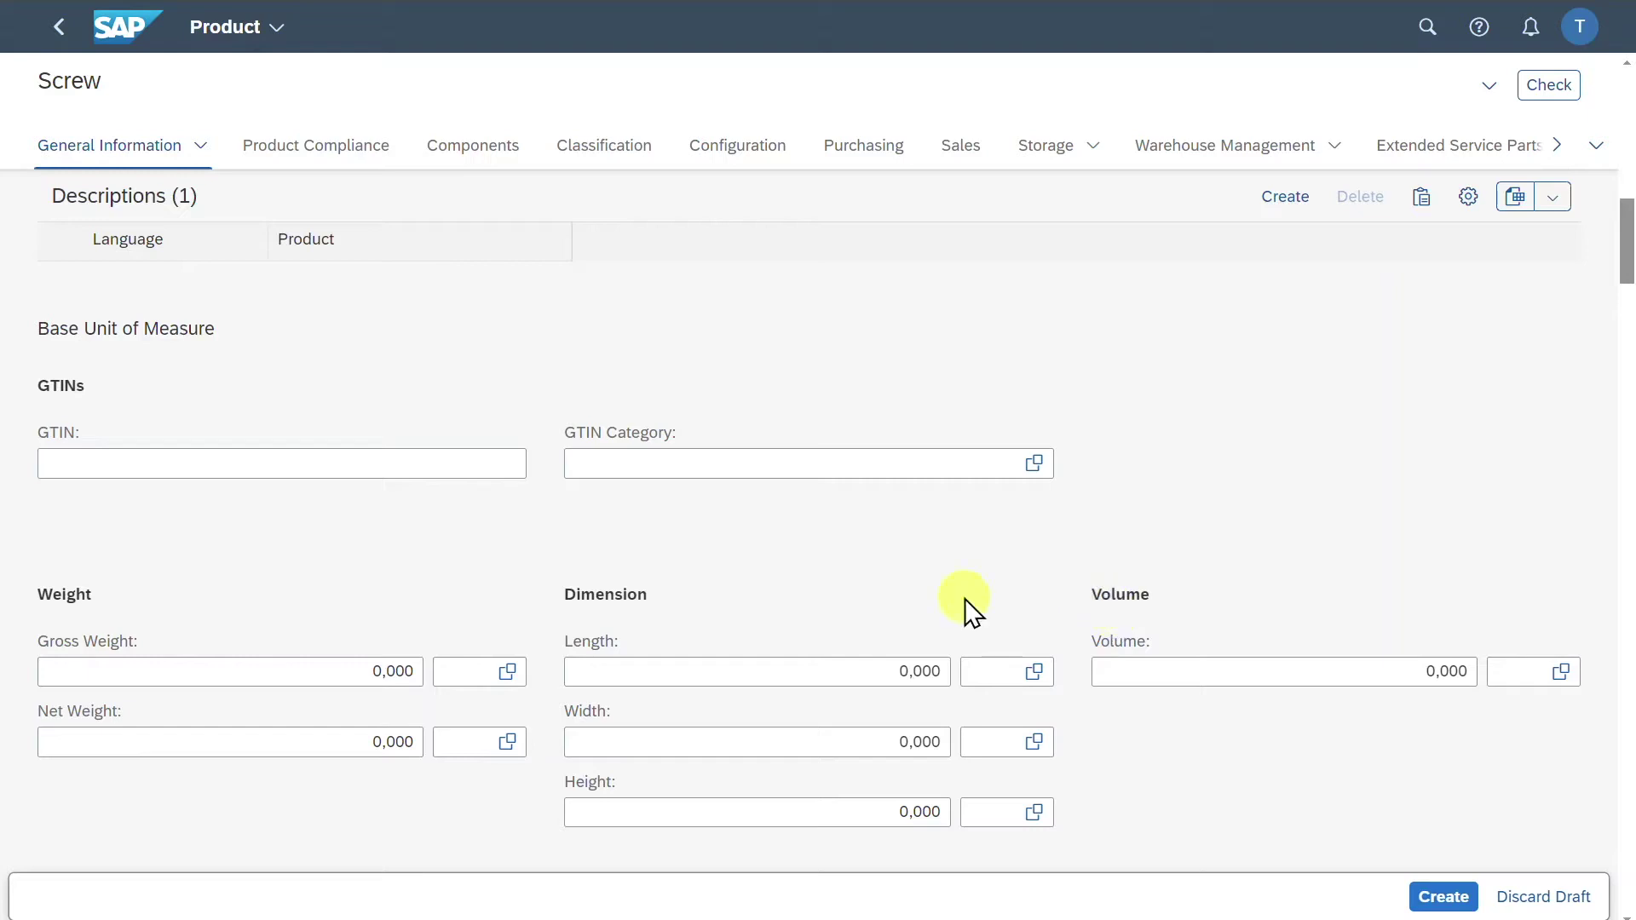
scroll(965, 598, down, 9)
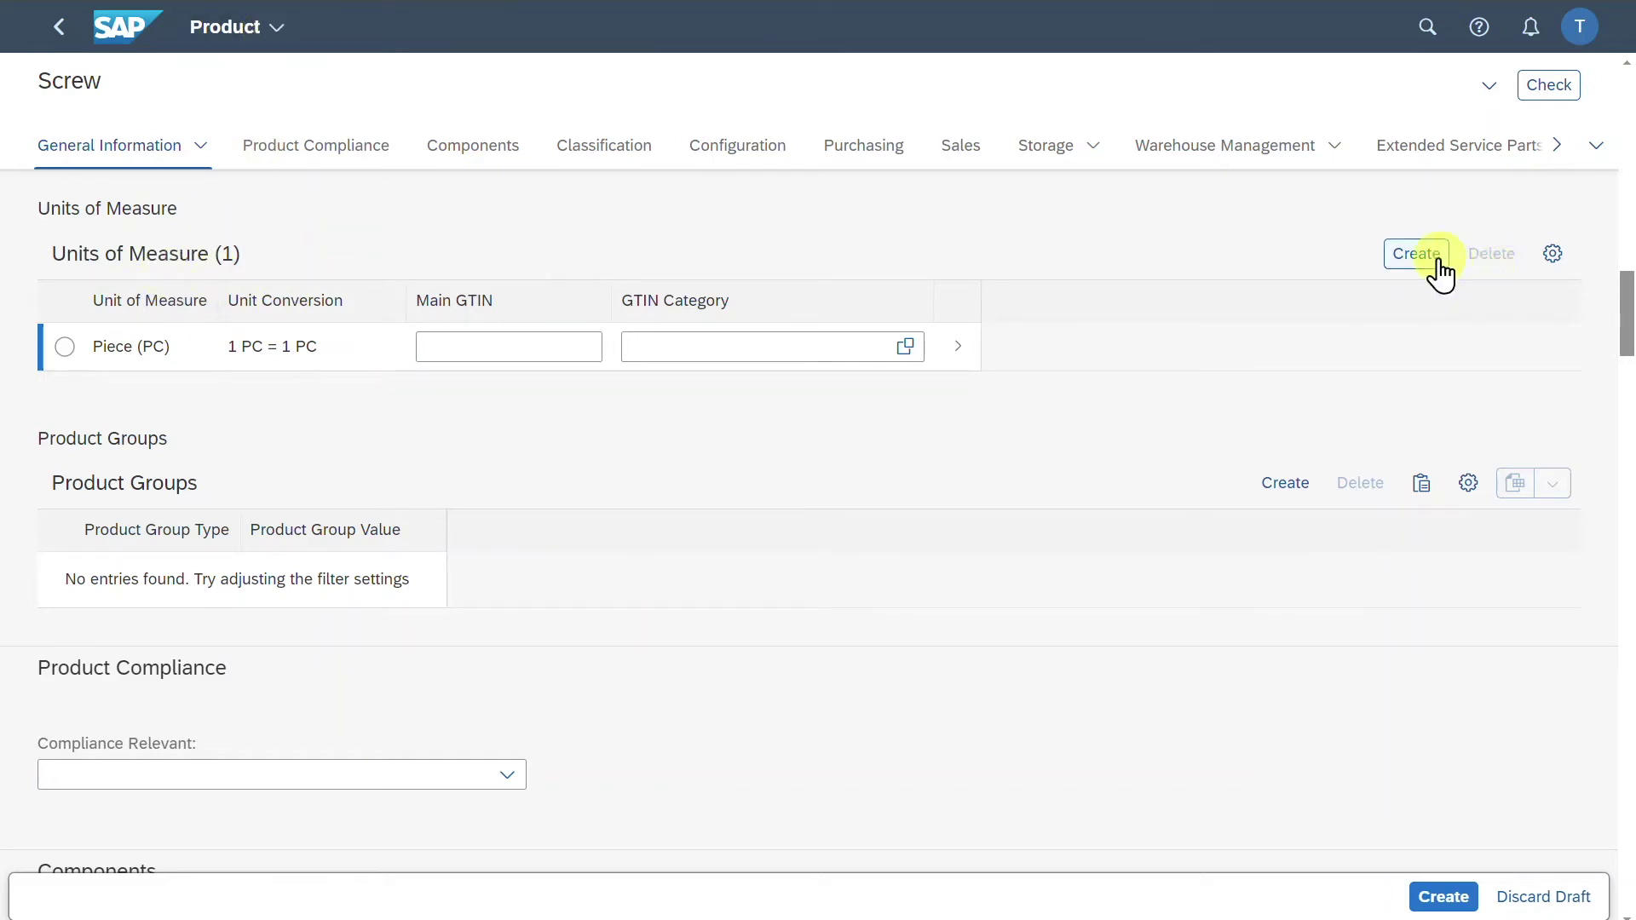
scroll(287, 359, down, 3)
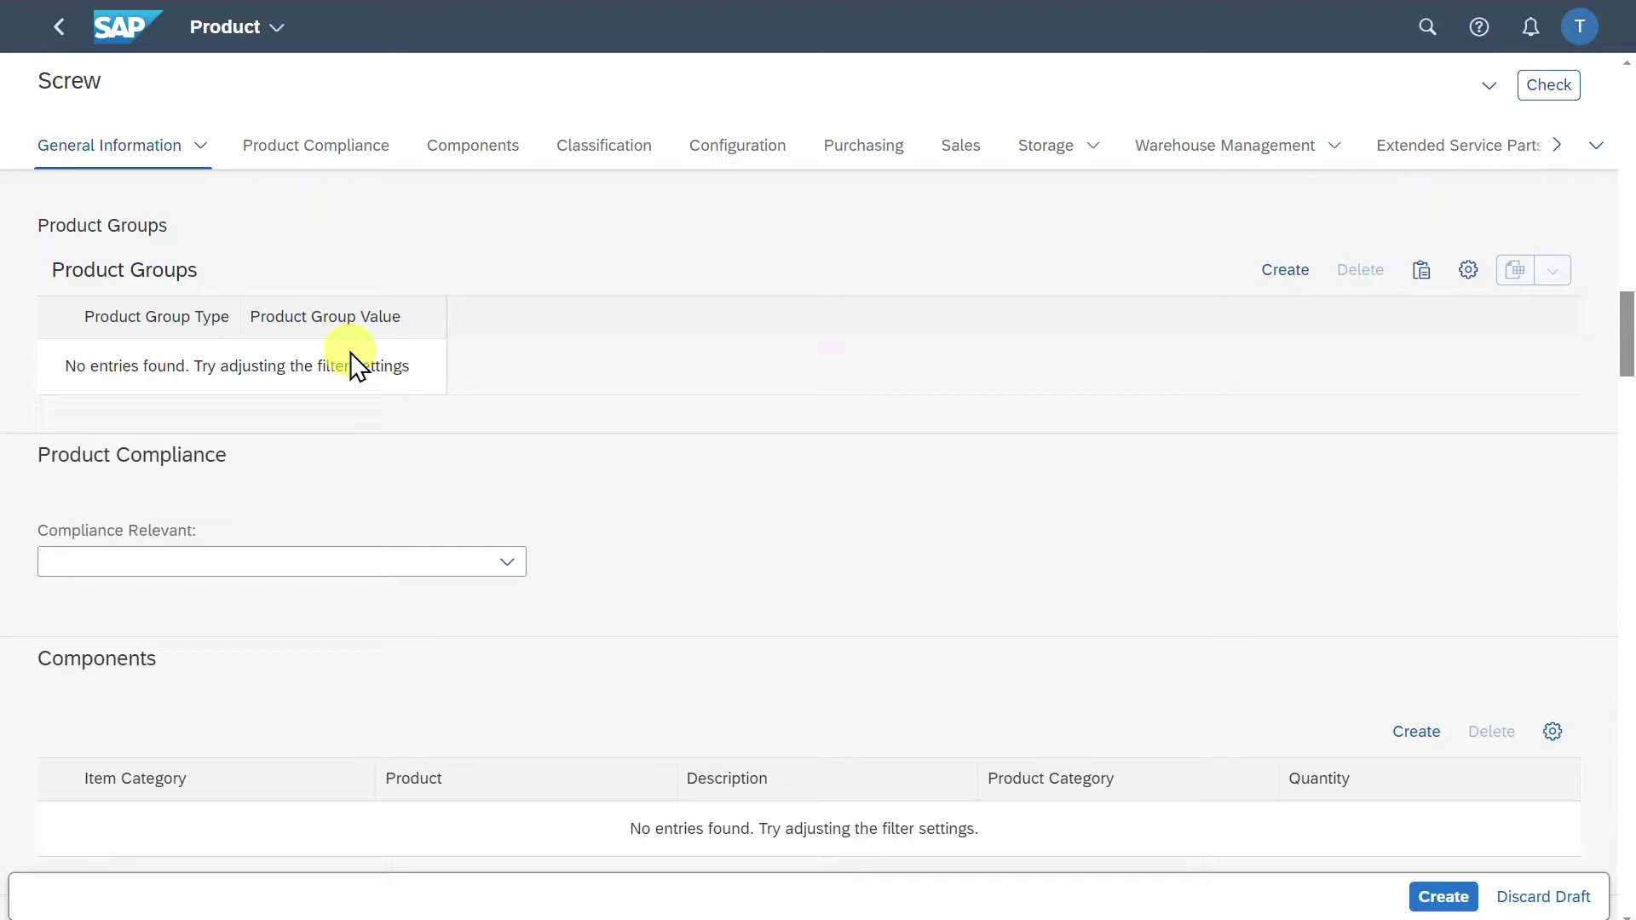
scroll(339, 355, down, 2)
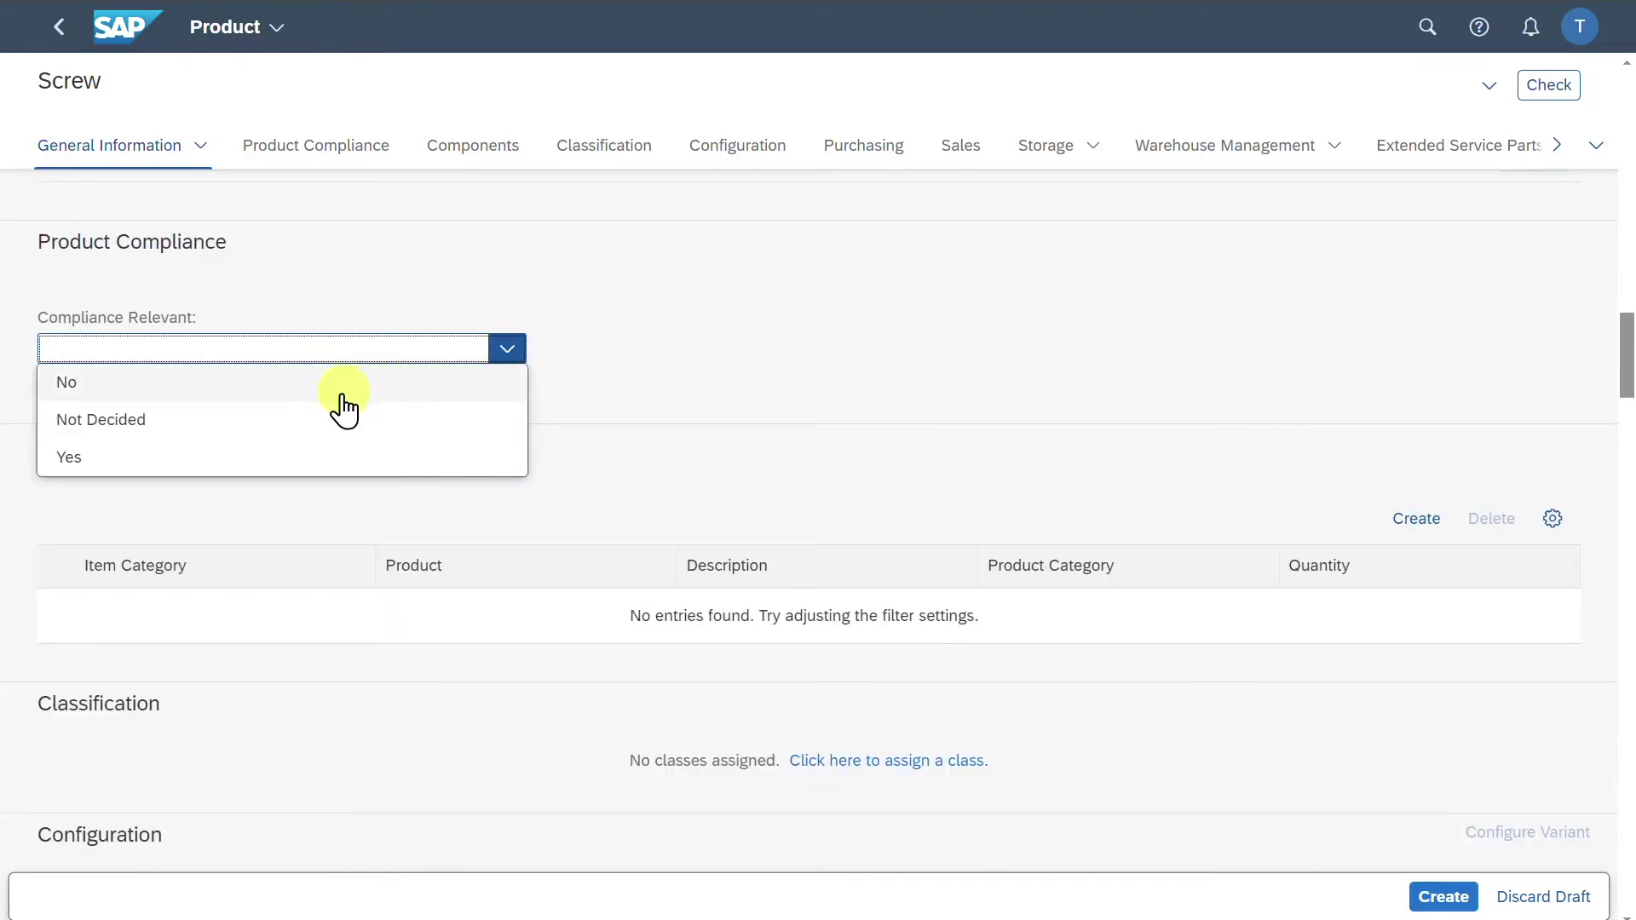
Step: Close the Compliance Relevant dropdown and scroll past Components, Classification, Purchasing and Sales to Storage
click(318, 461)
scroll(168, 245, down, 2)
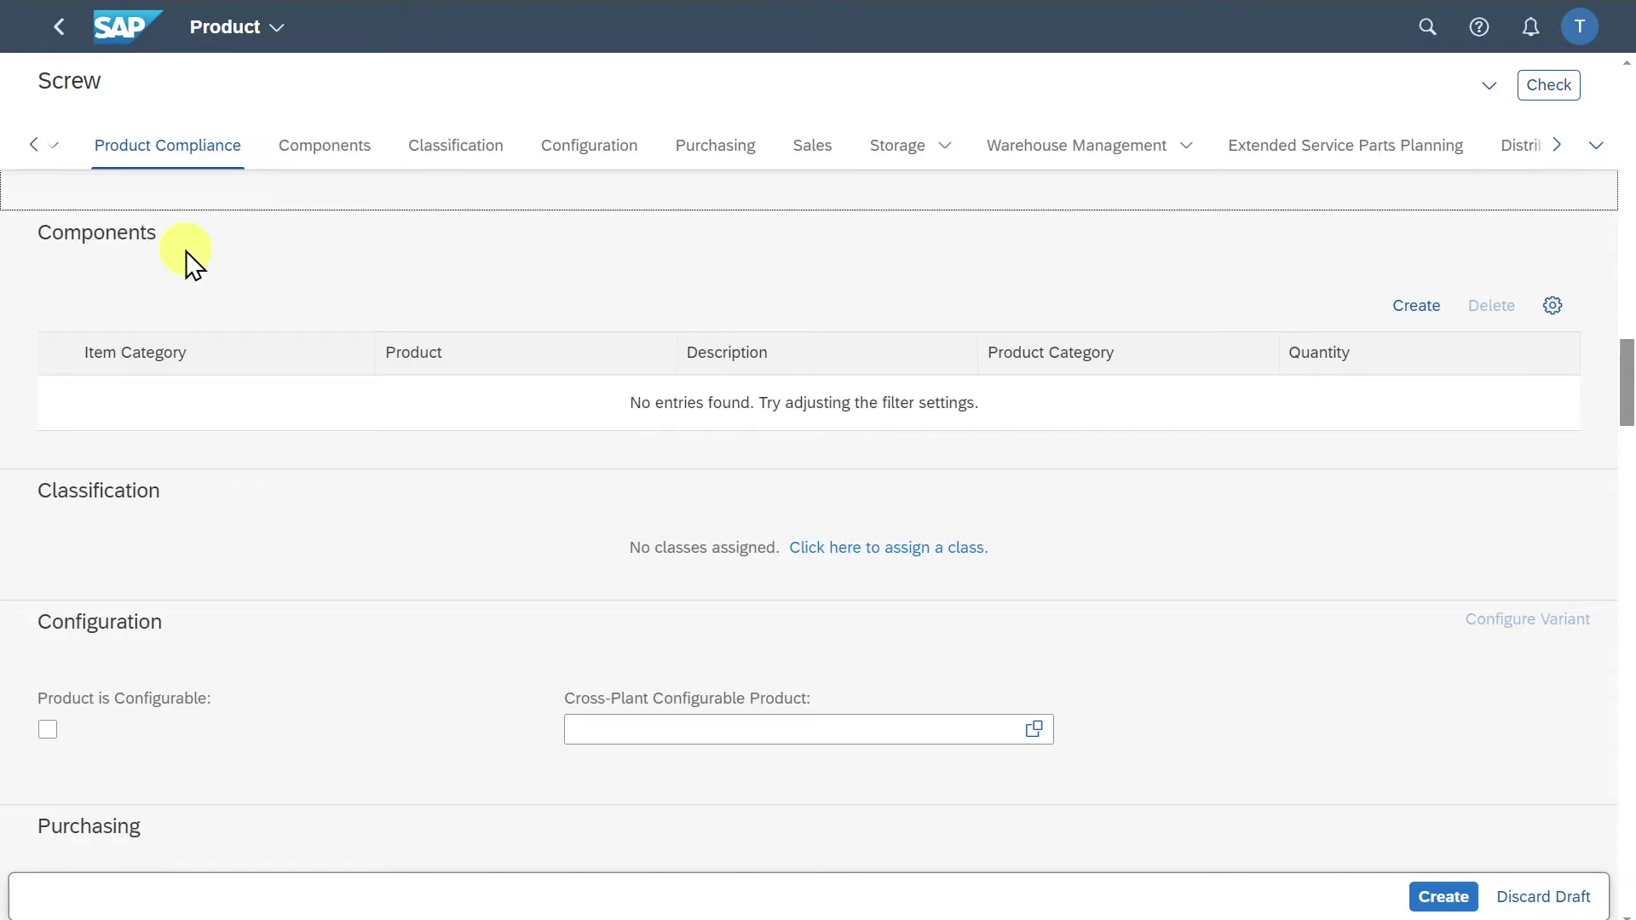
scroll(186, 250, down, 2)
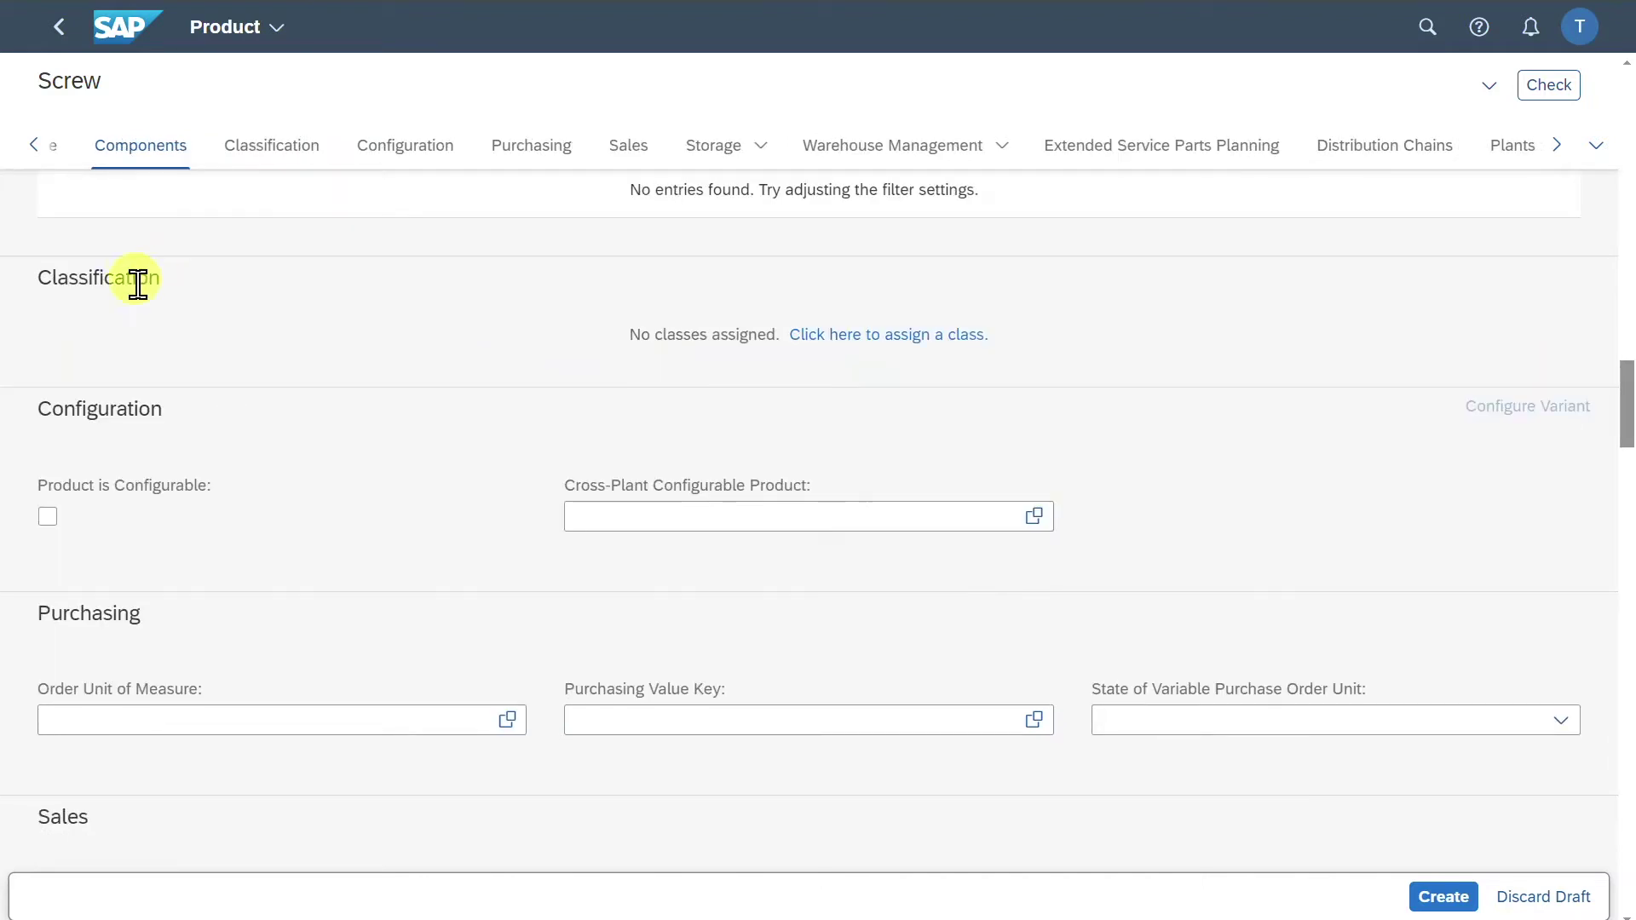
scroll(138, 285, down, 2)
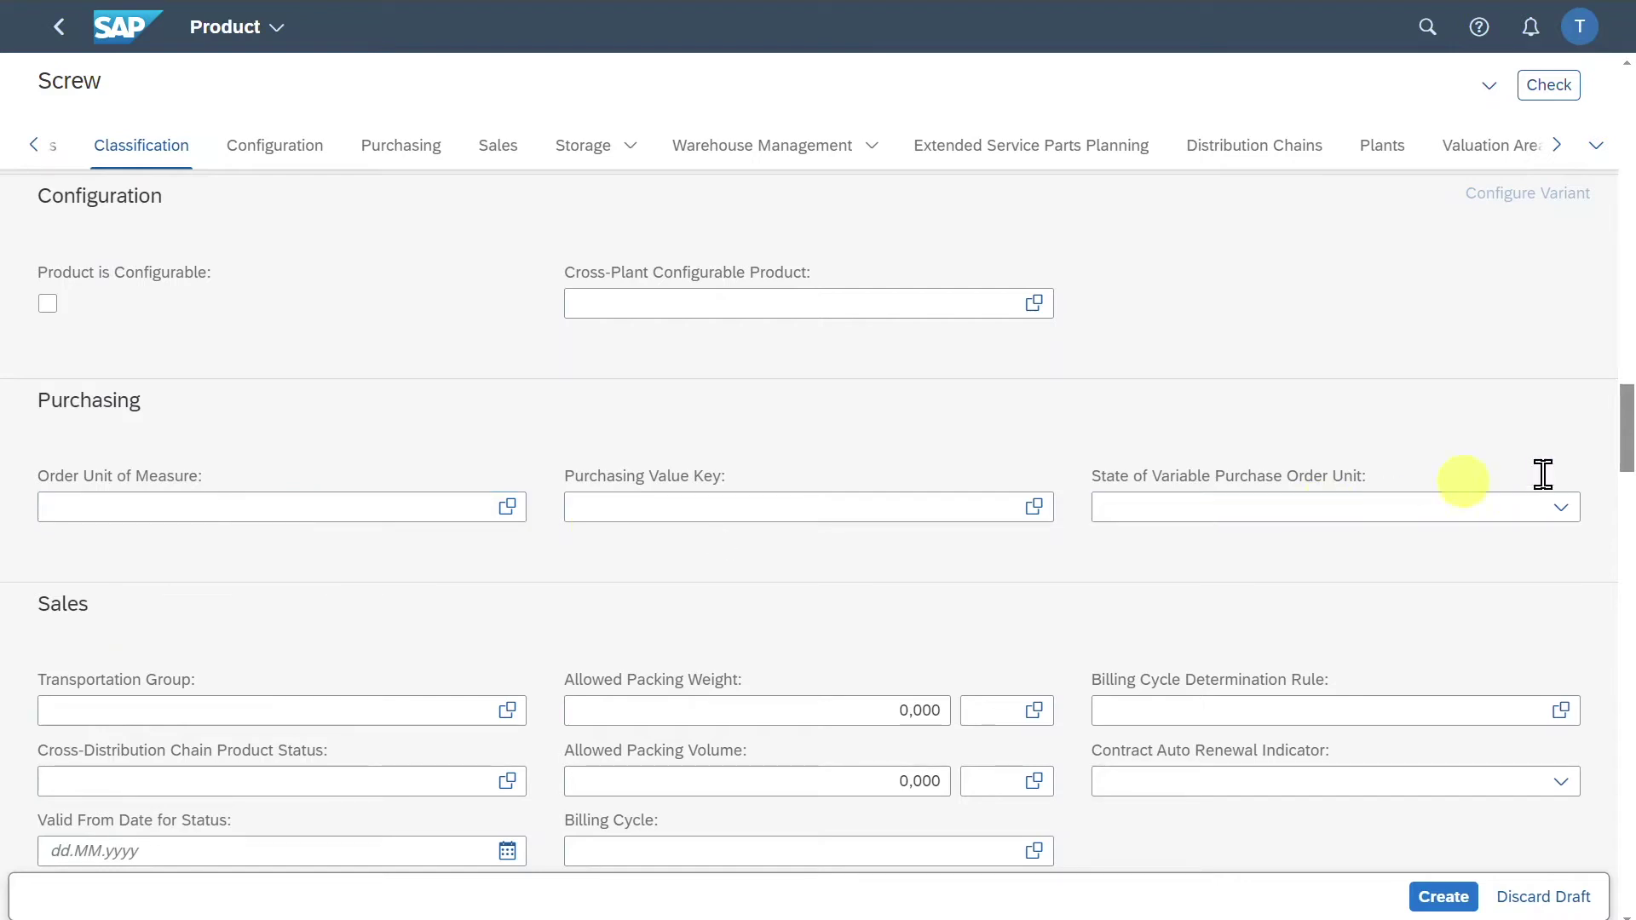
scroll(1622, 468, down, 3)
scroll(1629, 482, up, 1)
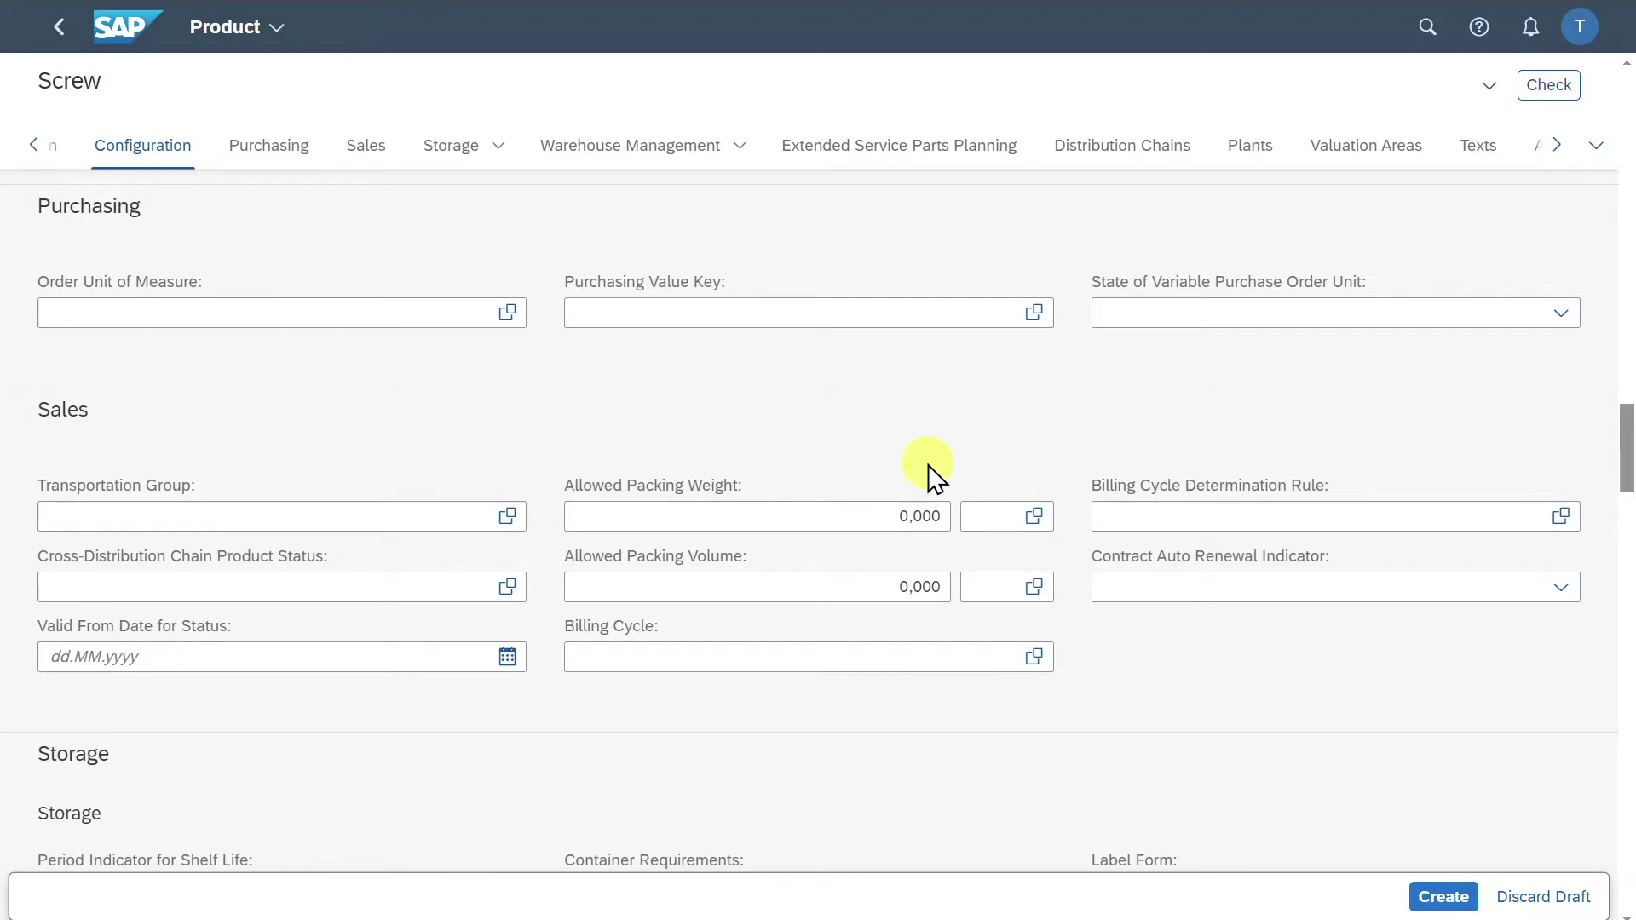
drag(1623, 452, 1629, 533)
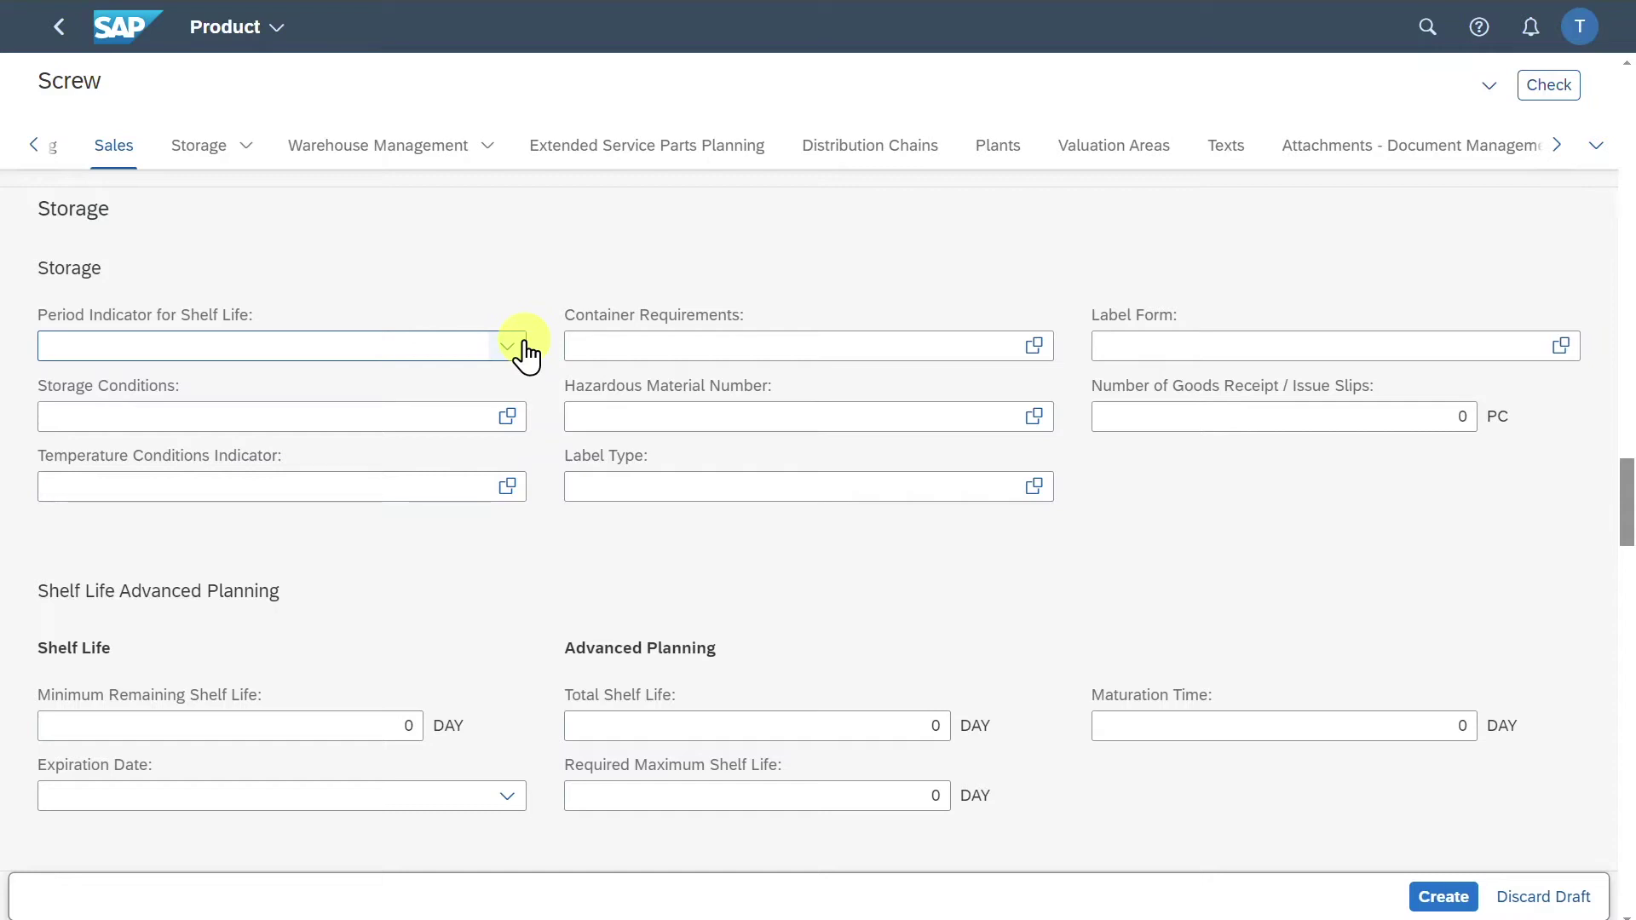
Step: Look up Storage Conditions but cancel, leaving the field empty
click(503, 417)
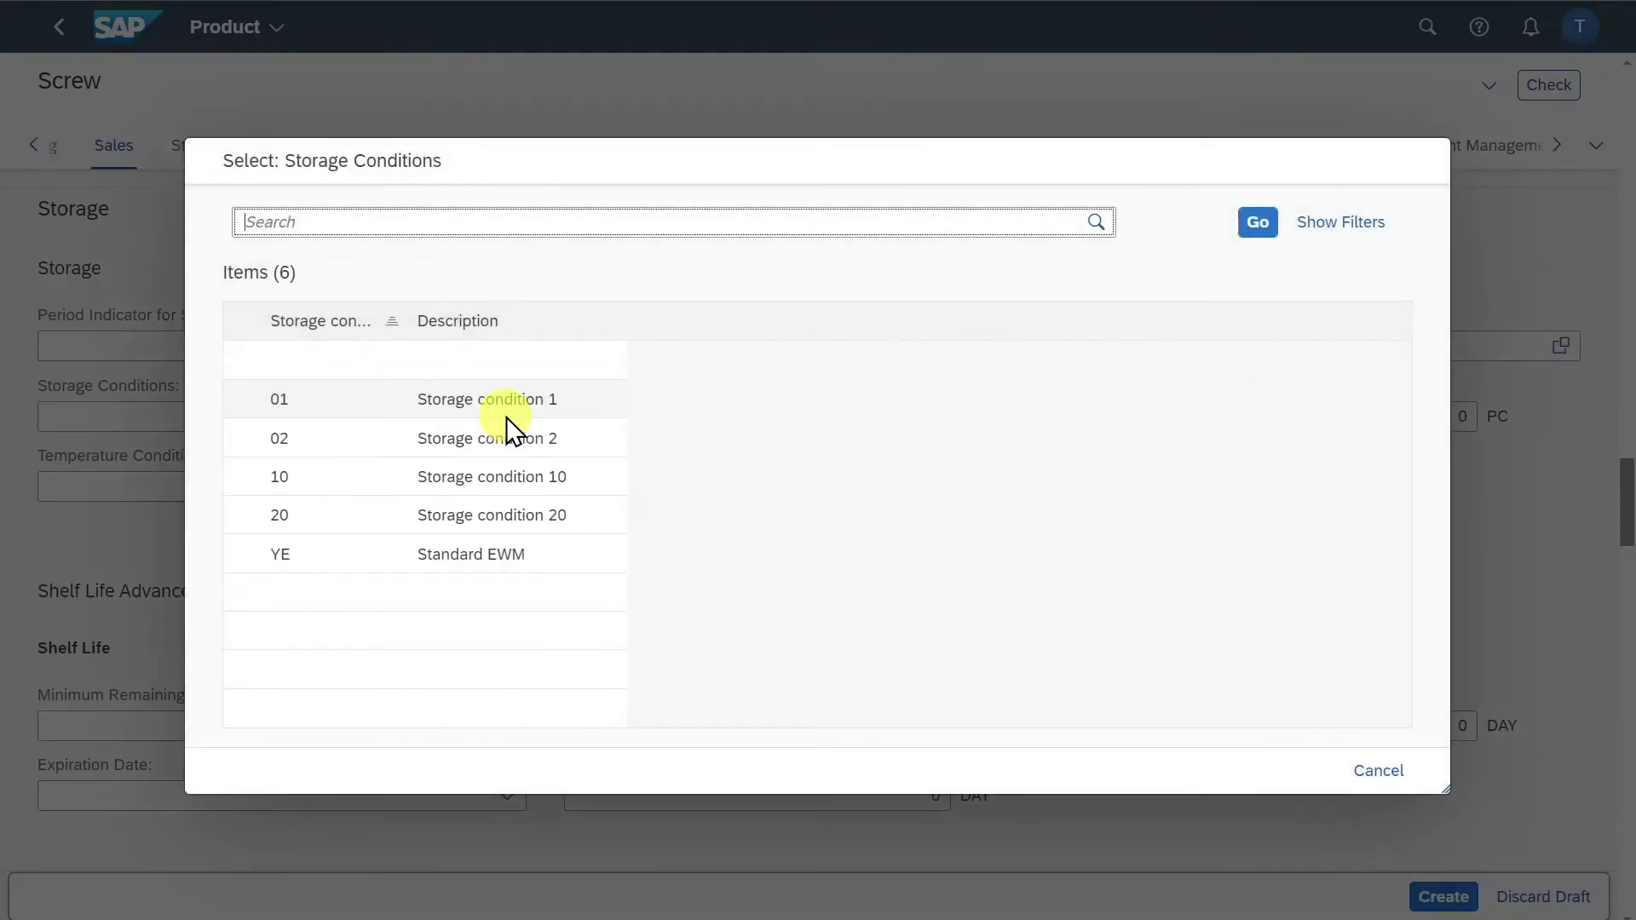
click(1377, 767)
click(305, 497)
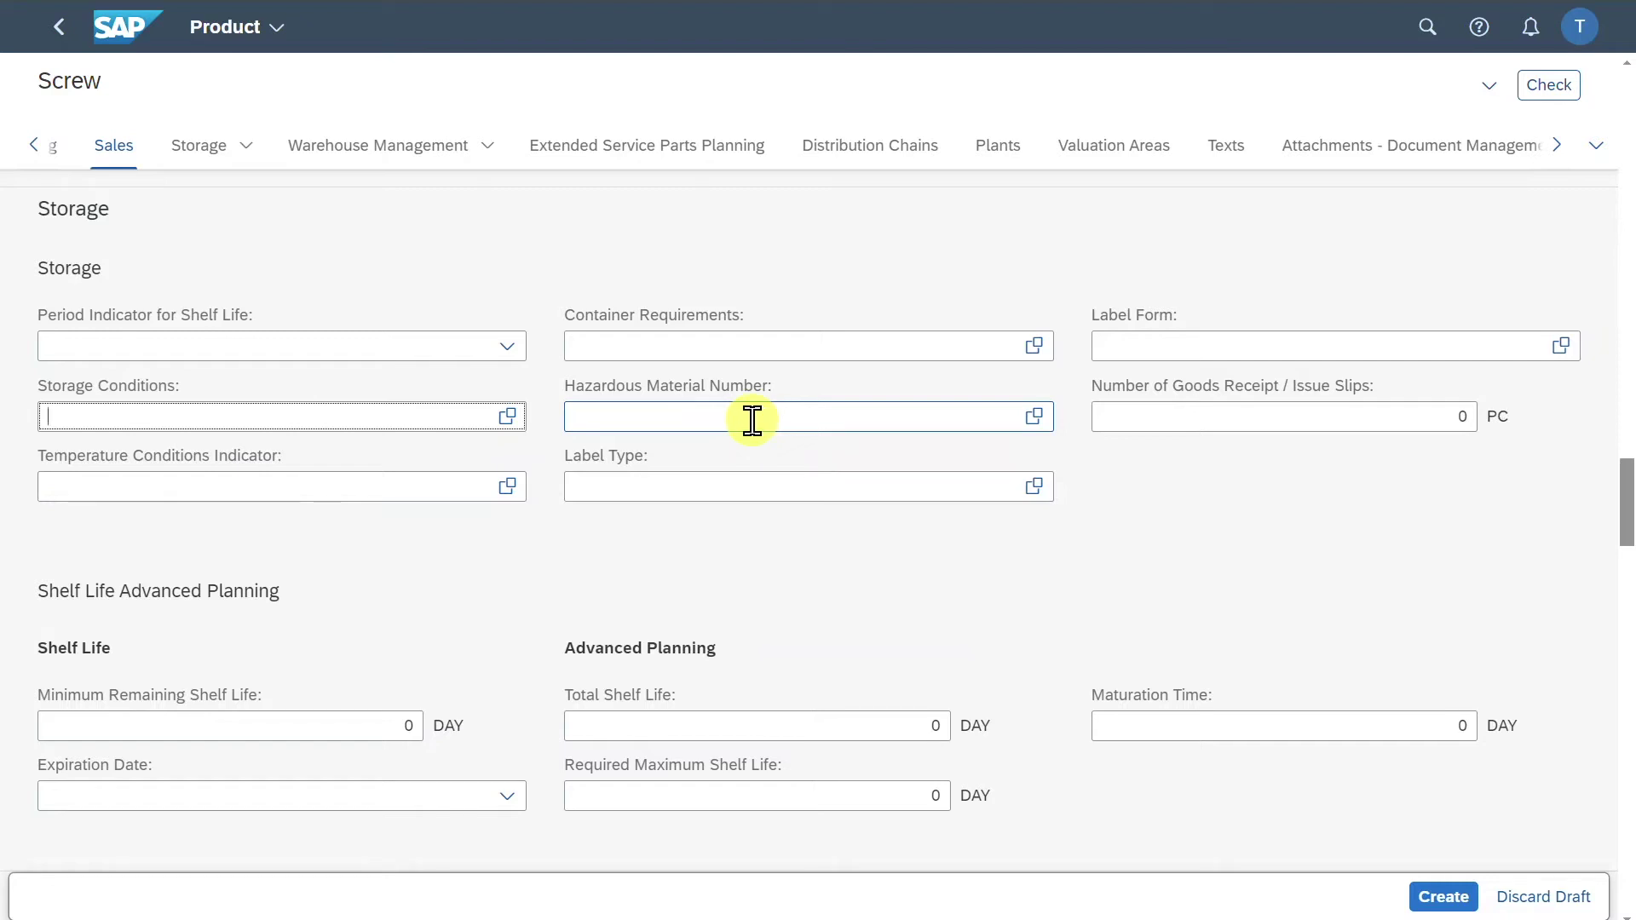
scroll(774, 526, down, 4)
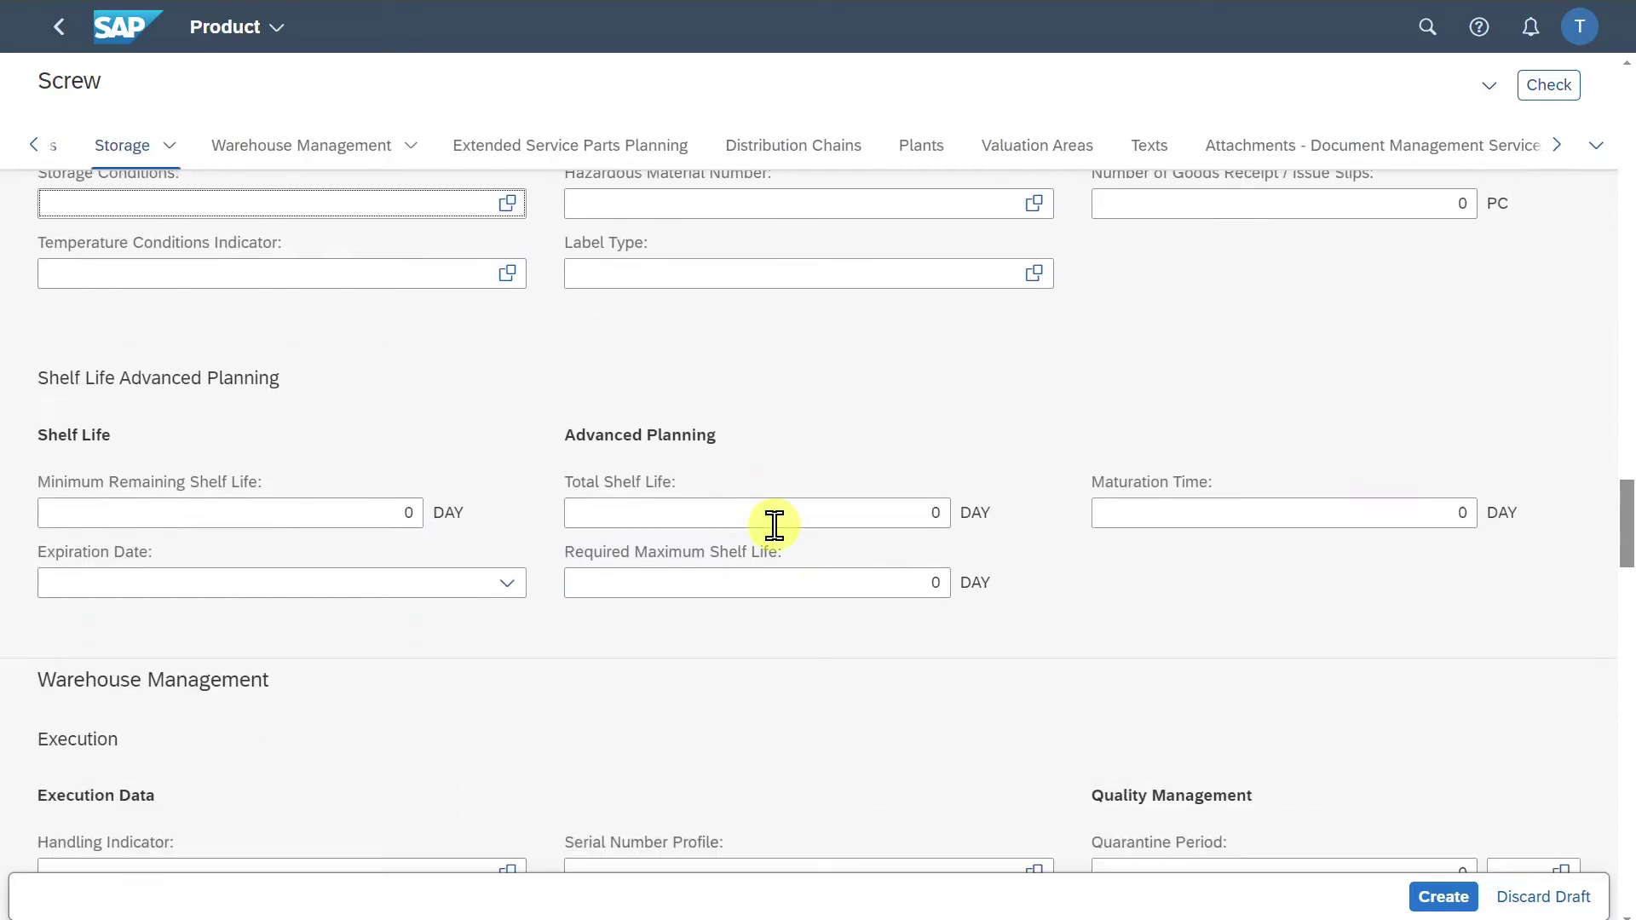
Step: Leave Minimum Remaining Shelf Life unset and scroll down to Warehouse Management
click(369, 412)
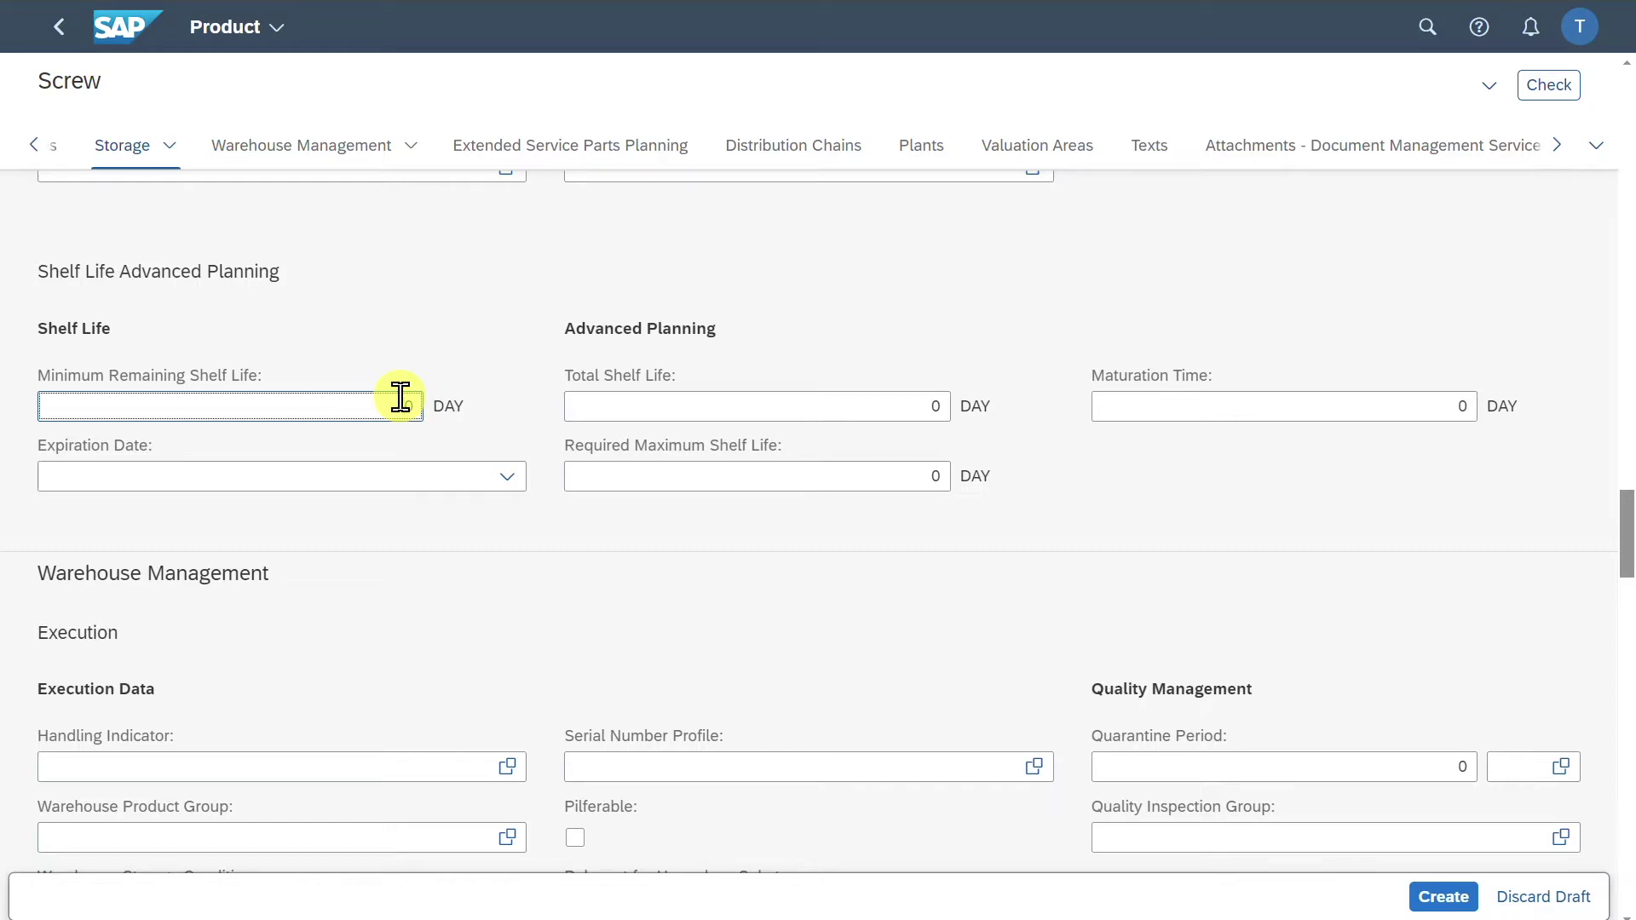
scroll(479, 465, down, 3)
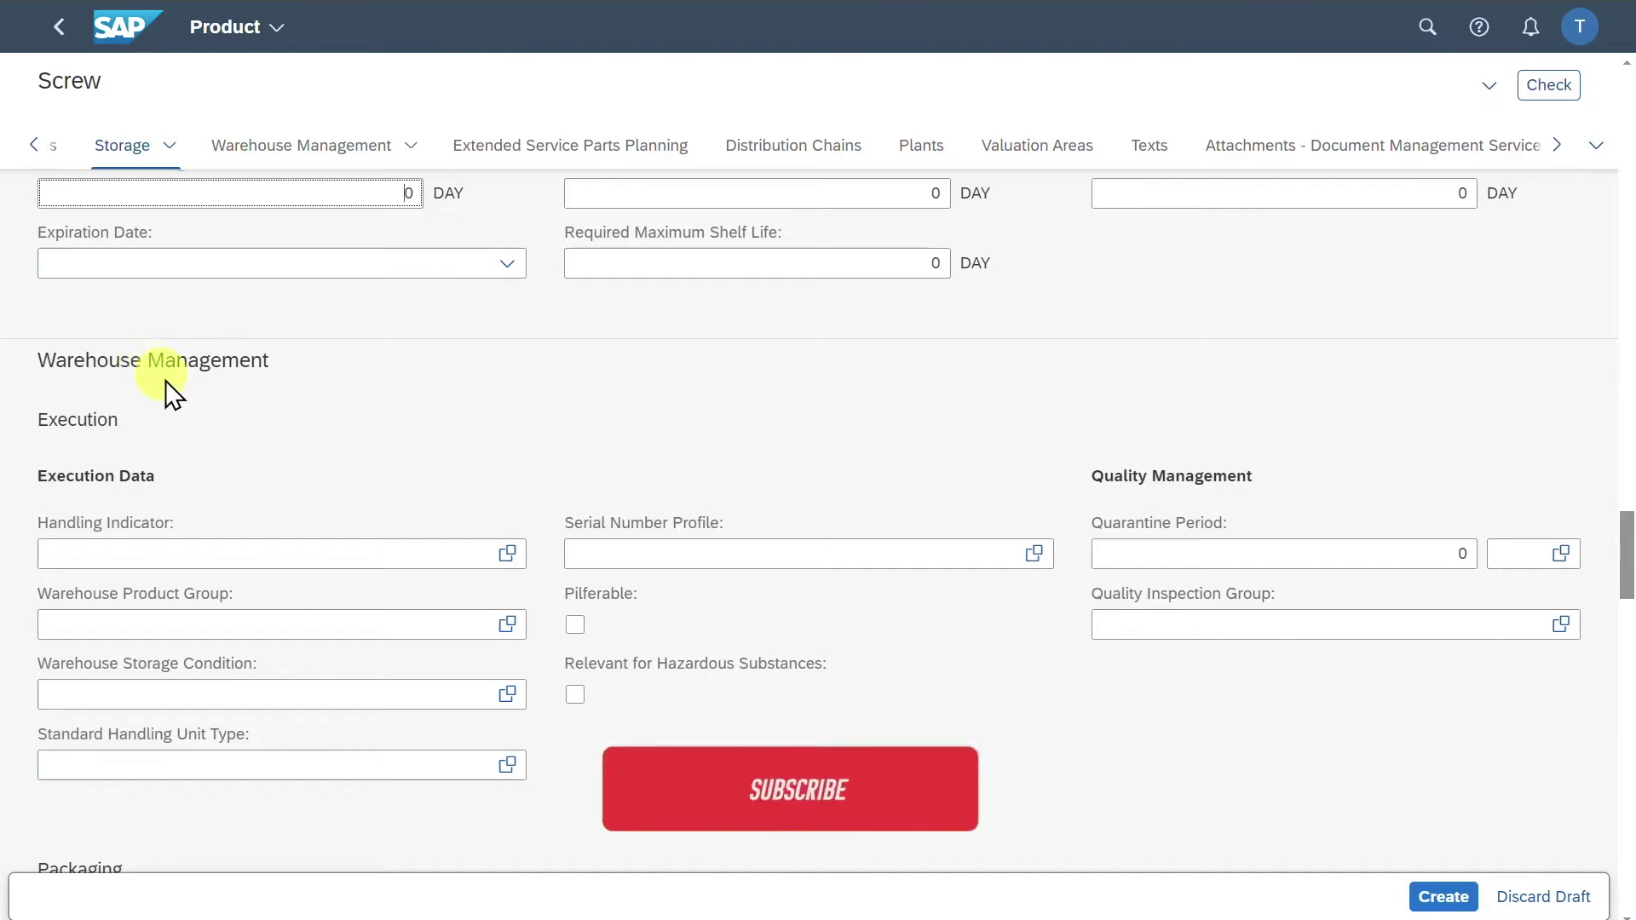
scroll(258, 419, down, 6)
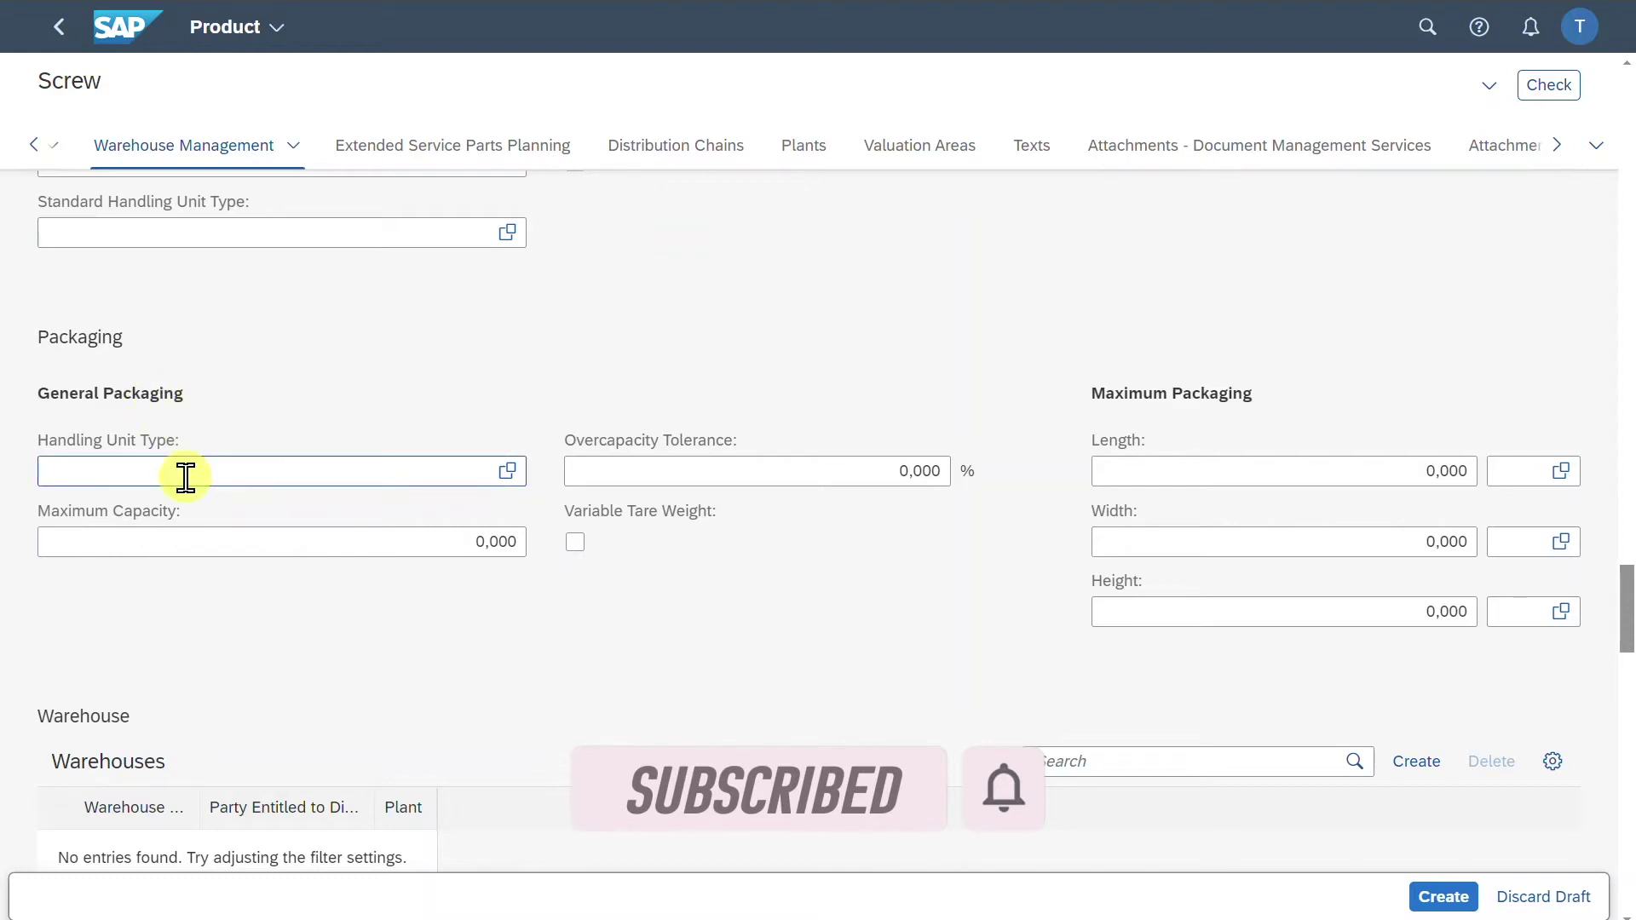
Step: Browse Handling Unit Types without choosing one, leave capacity and overcapacity tolerance unset, and scroll on
click(507, 471)
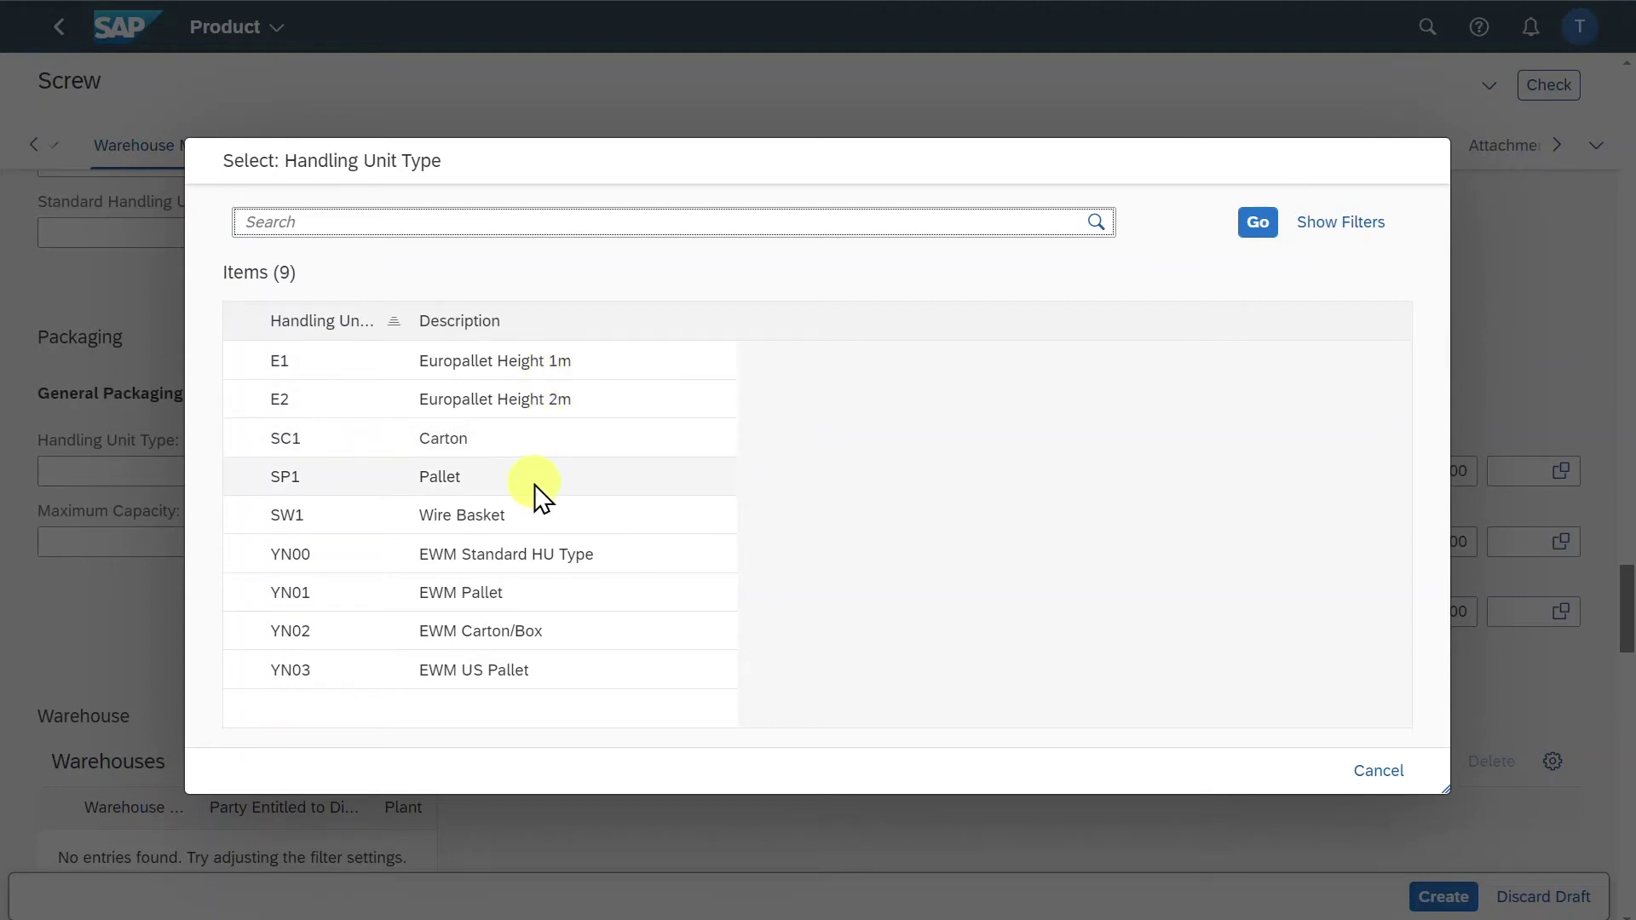
key(Escape)
click(450, 537)
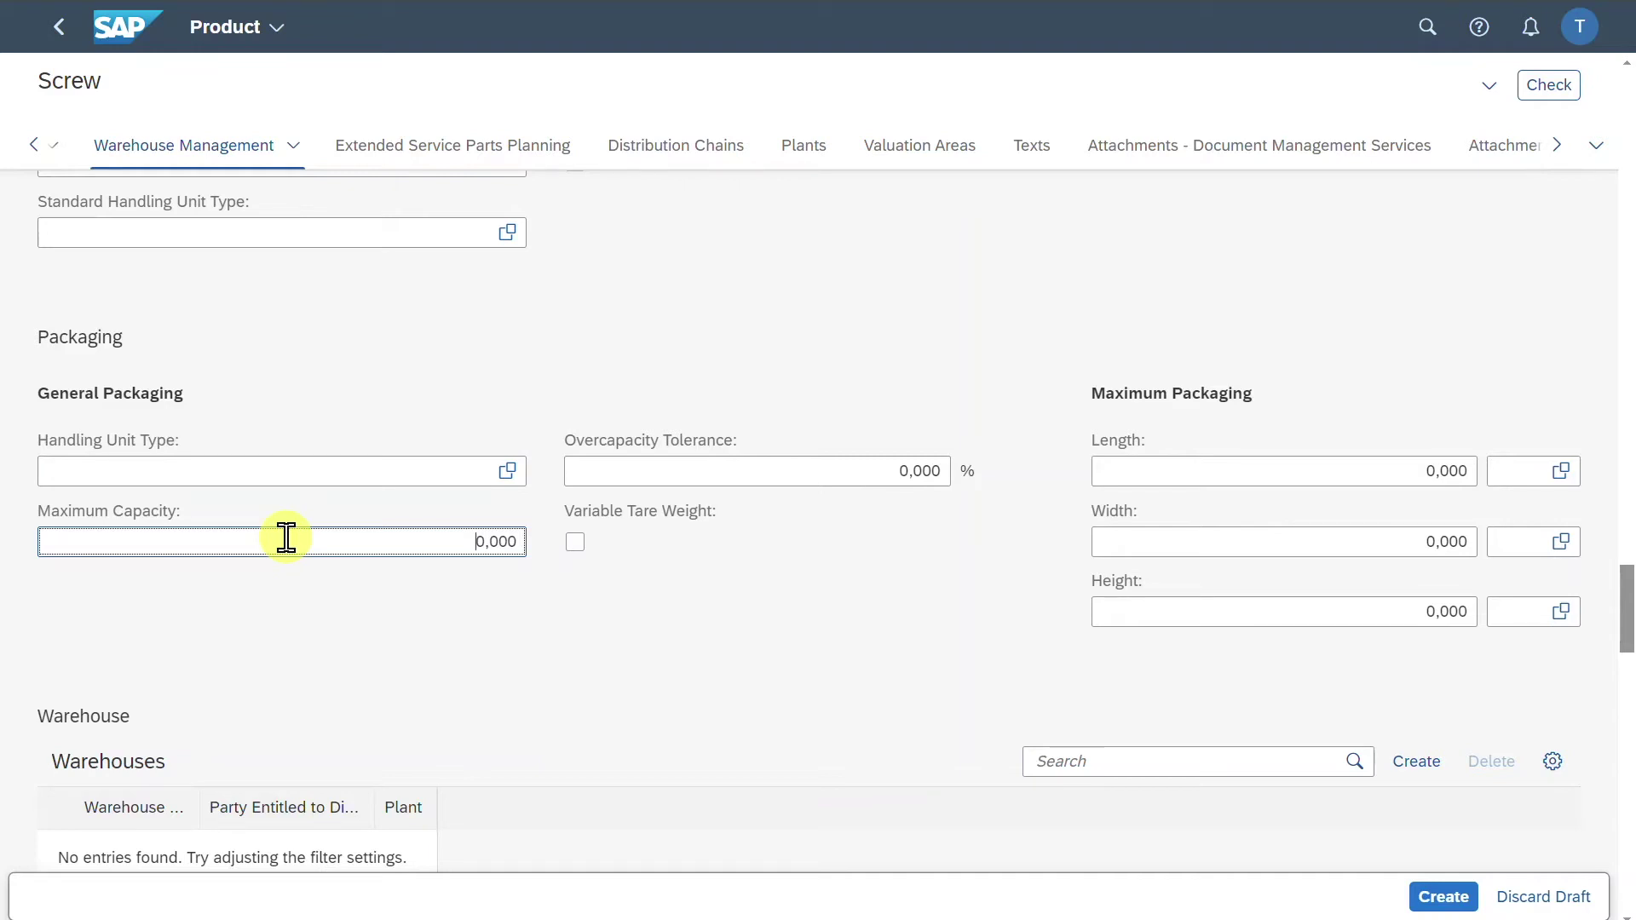
double_click(948, 476)
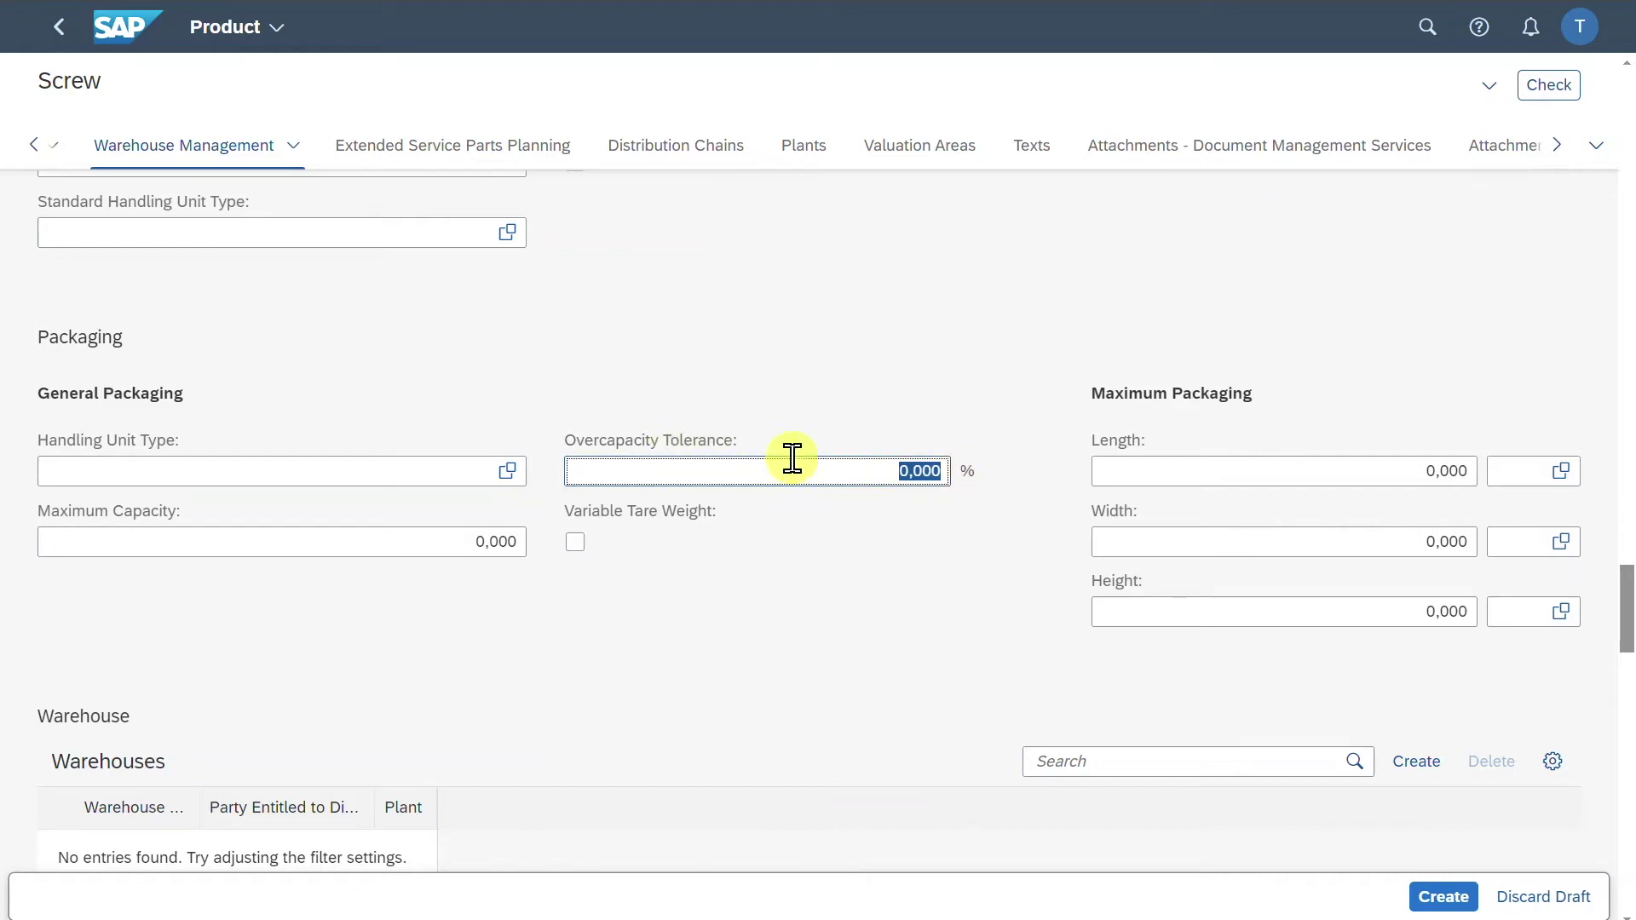
drag(1251, 395, 1097, 394)
scroll(362, 355, down, 5)
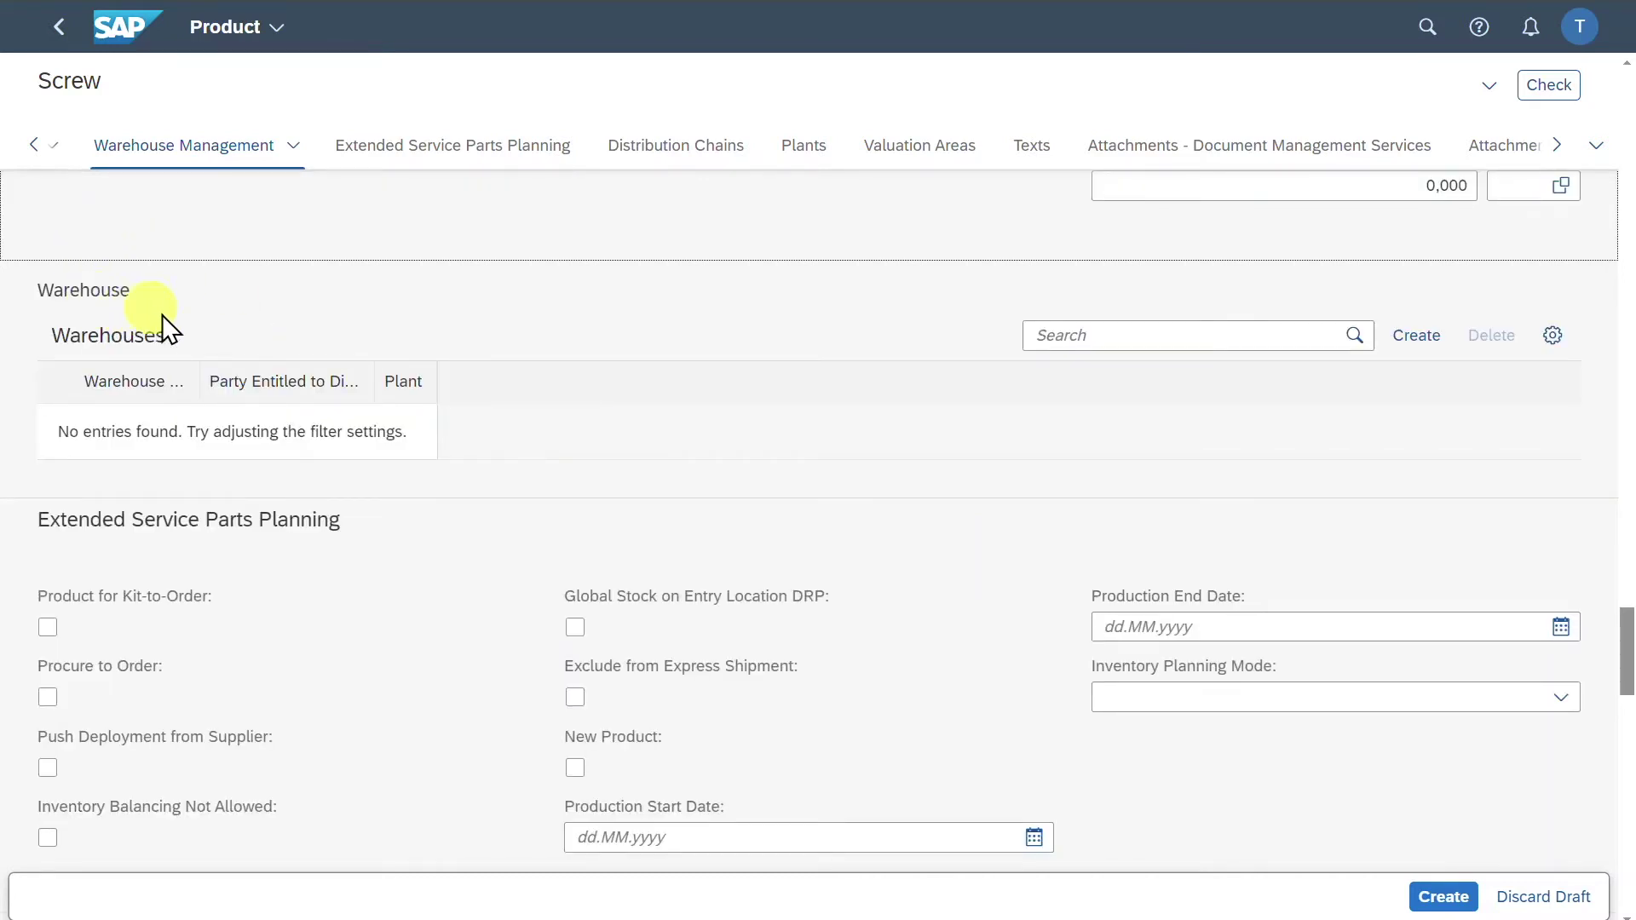
Step: Scroll down to the Plants table and create a new plant record for Screw
scroll(521, 440, down, 3)
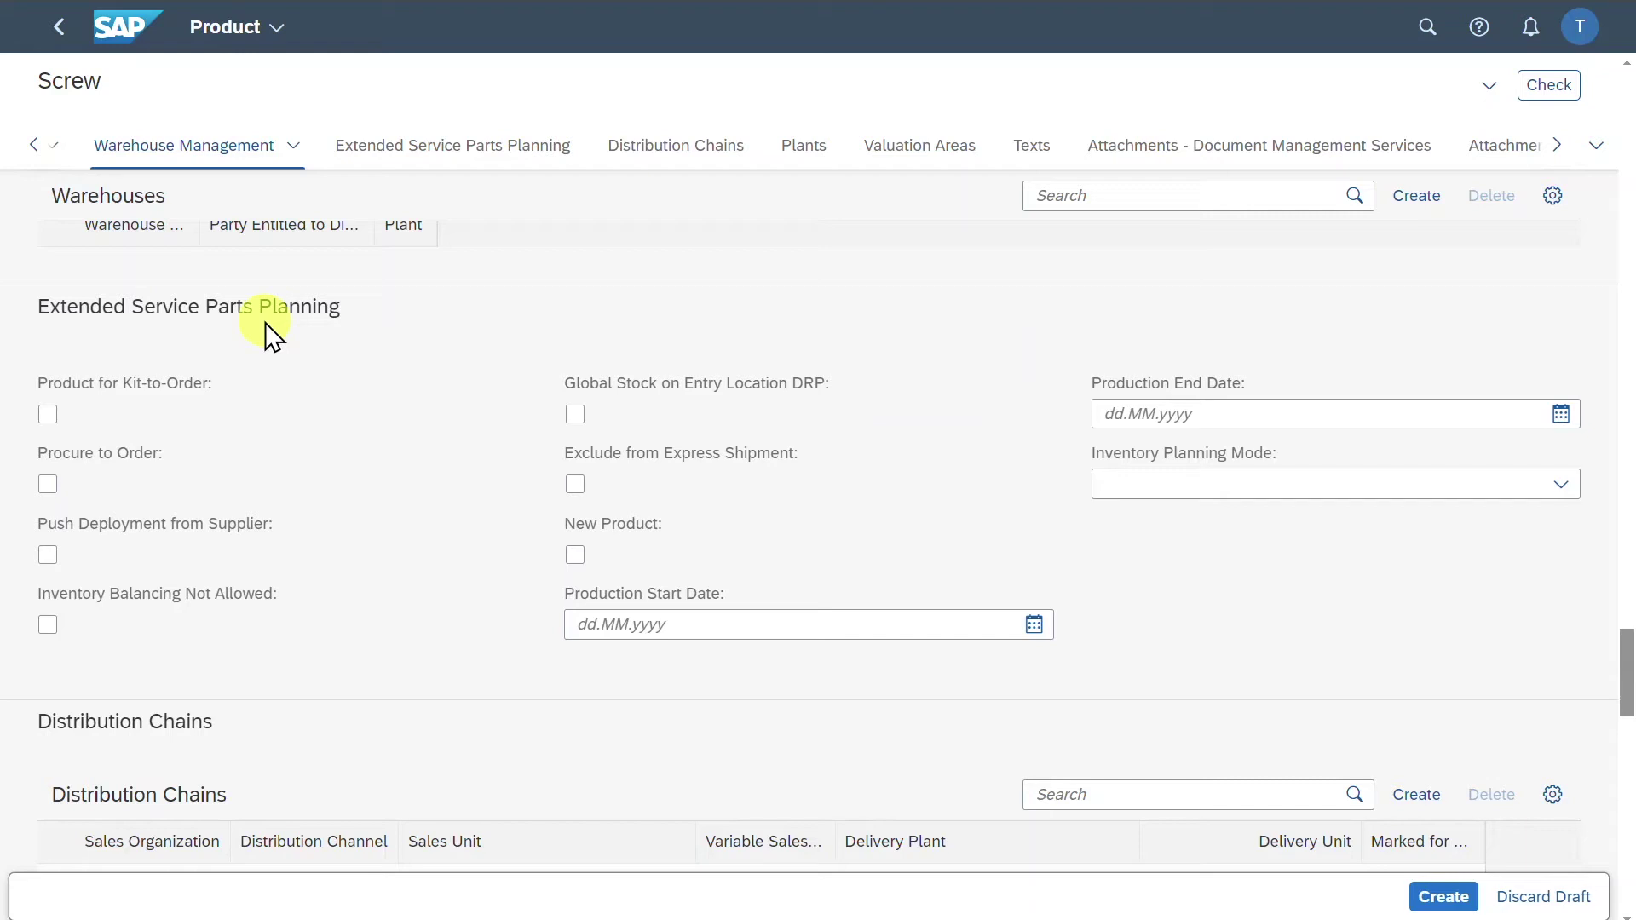
scroll(144, 319, down, 5)
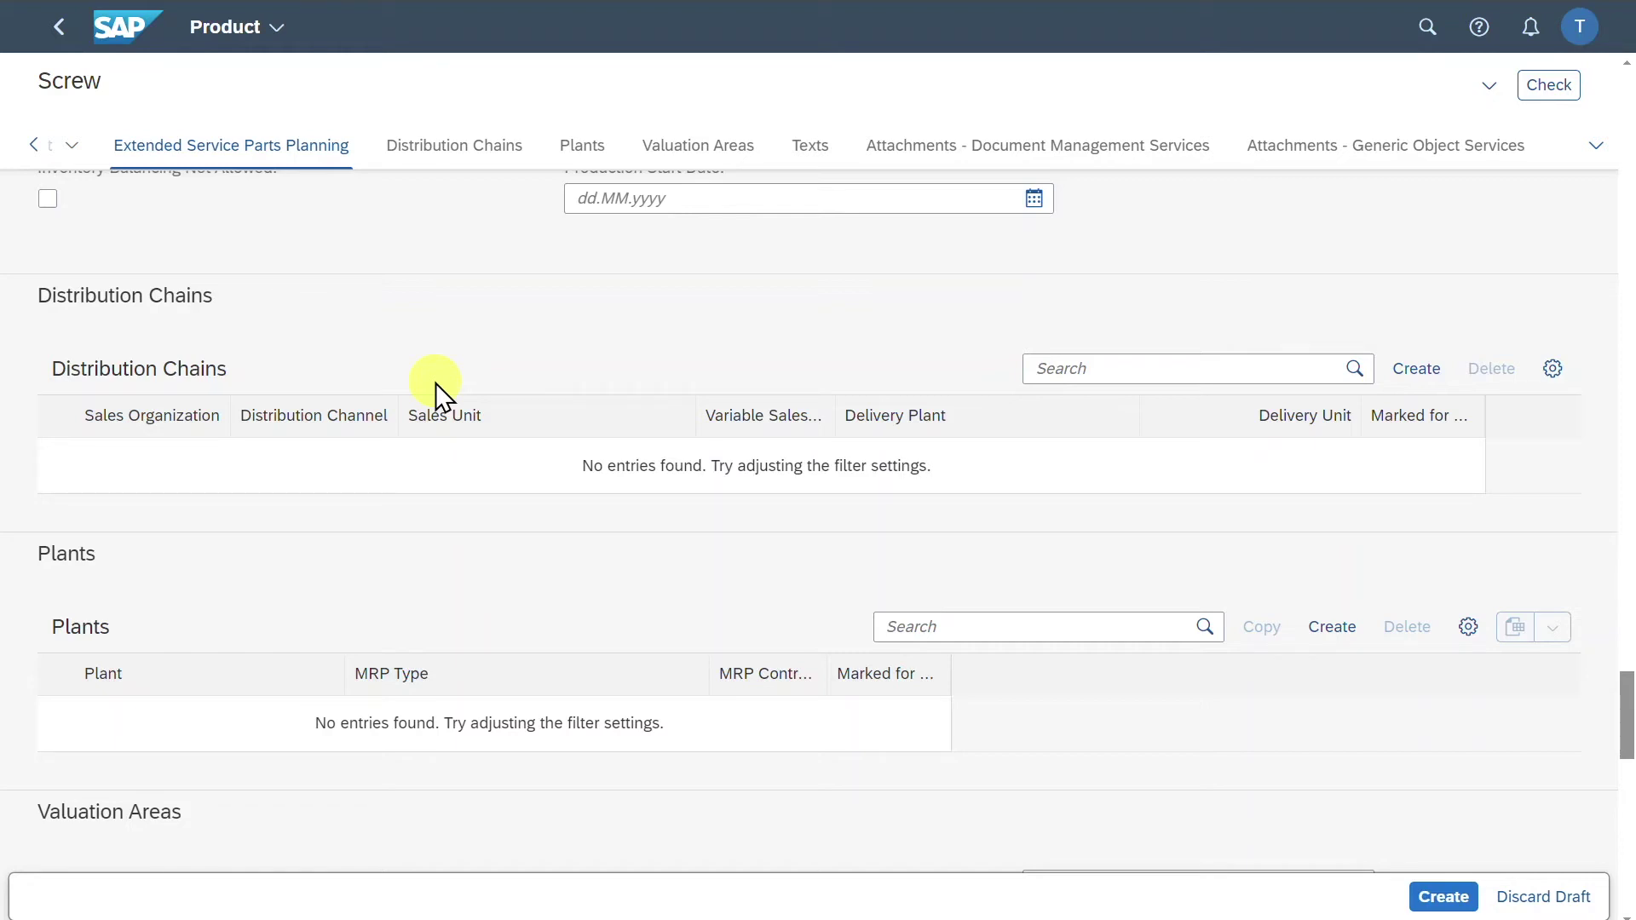
scroll(504, 463, down, 2)
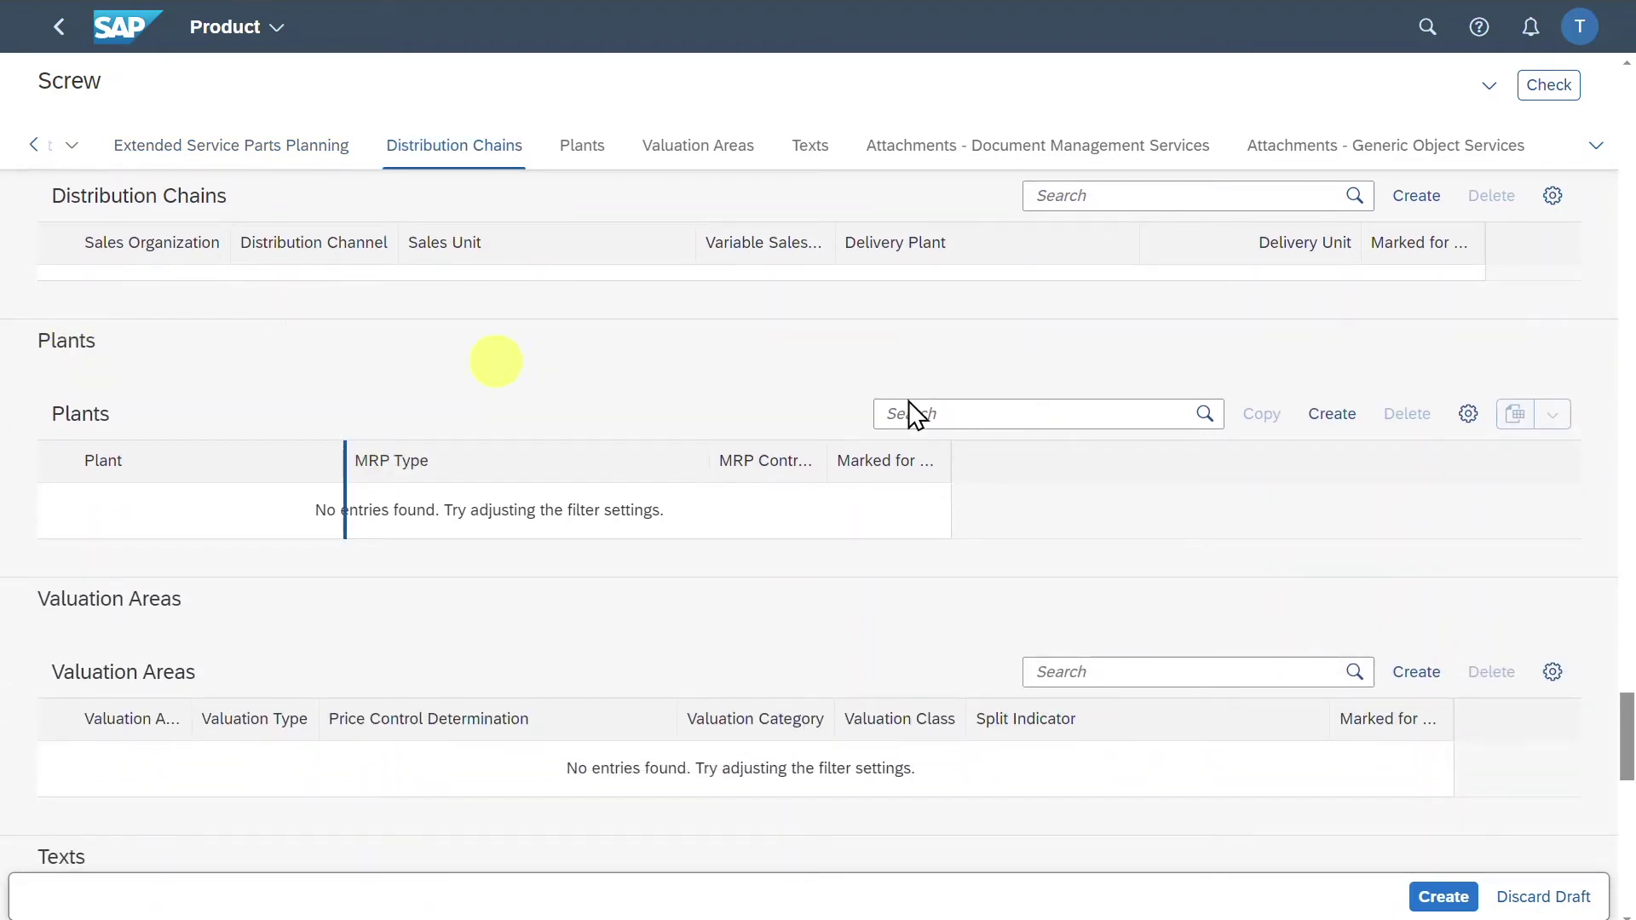
click(1329, 418)
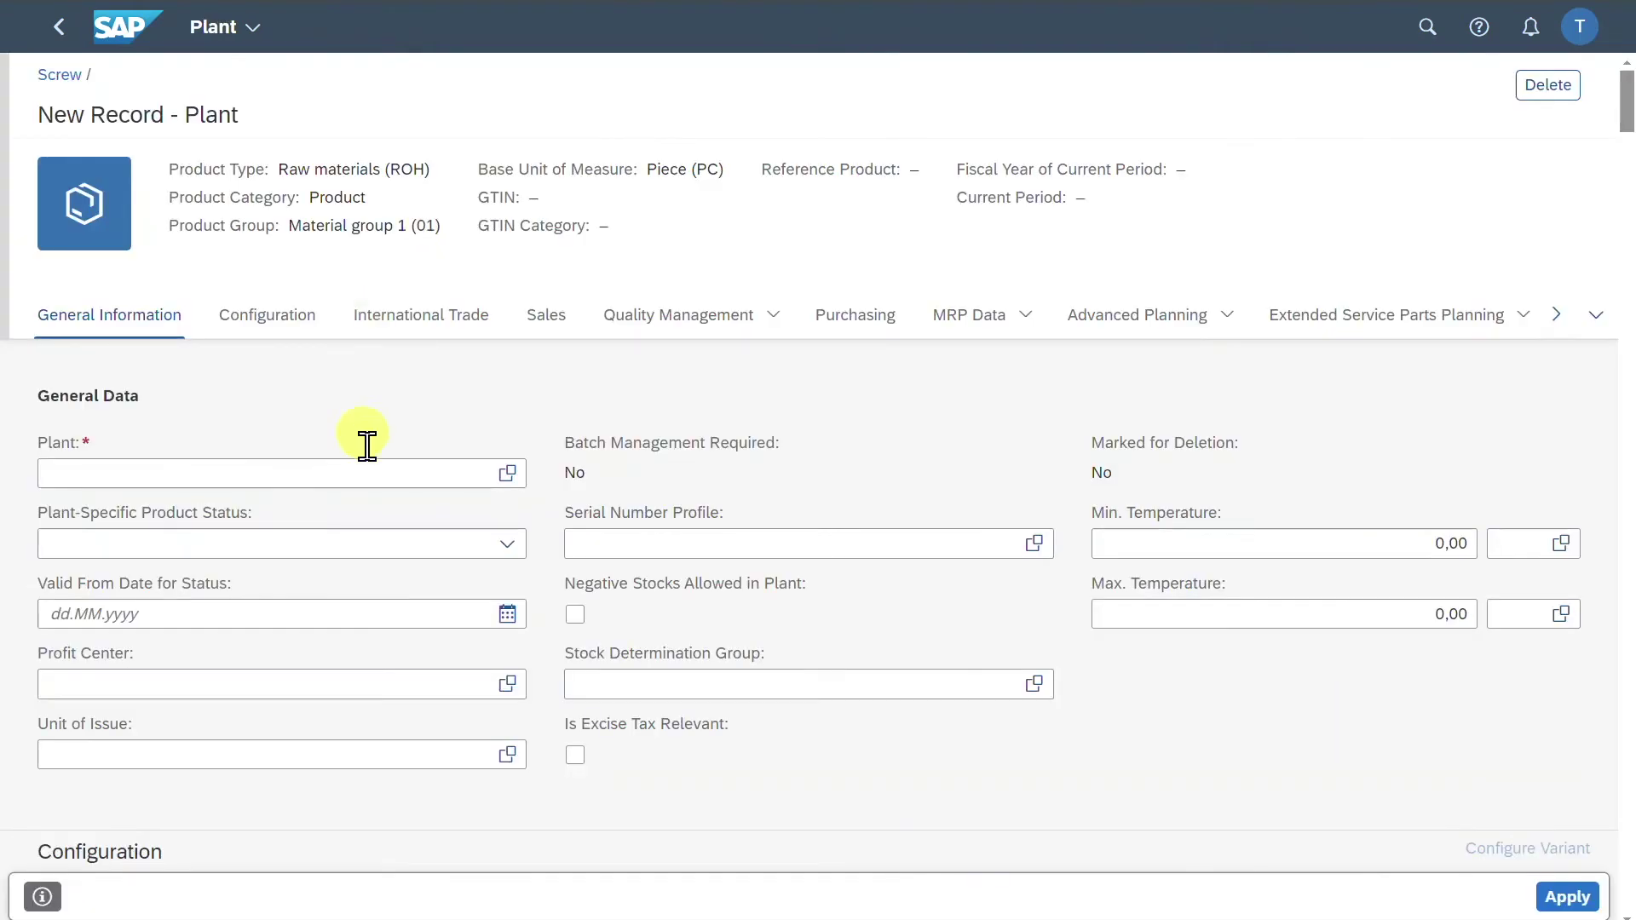
Step: Enter plant 1010, then jump through Configuration data to International Trade data
text(1010)
key(Tab)
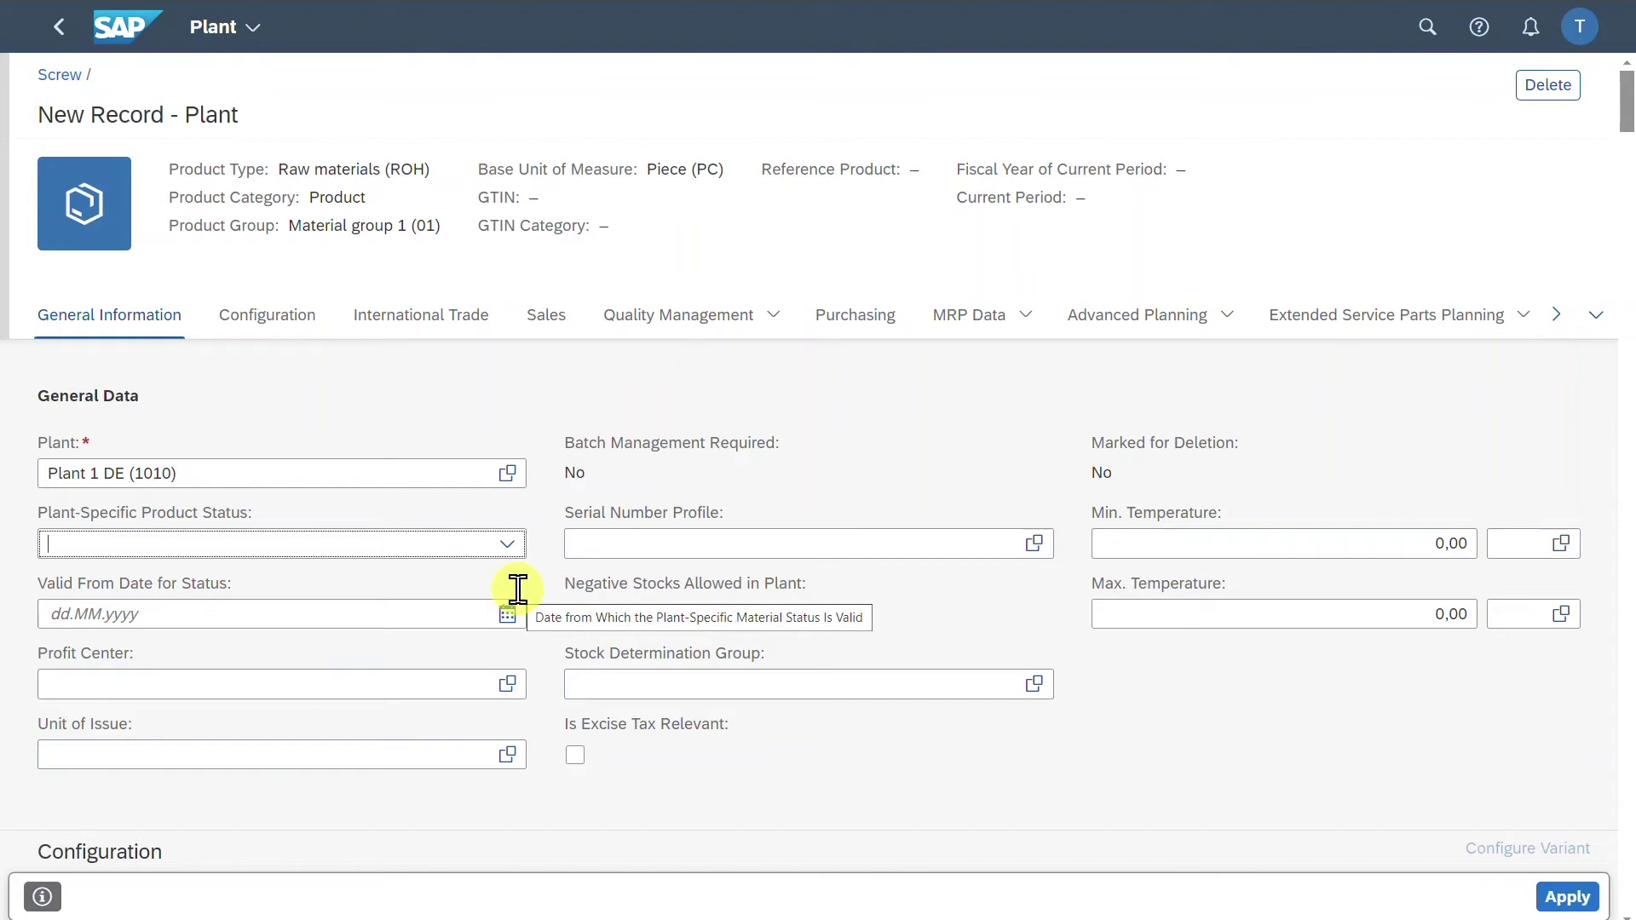
click(390, 679)
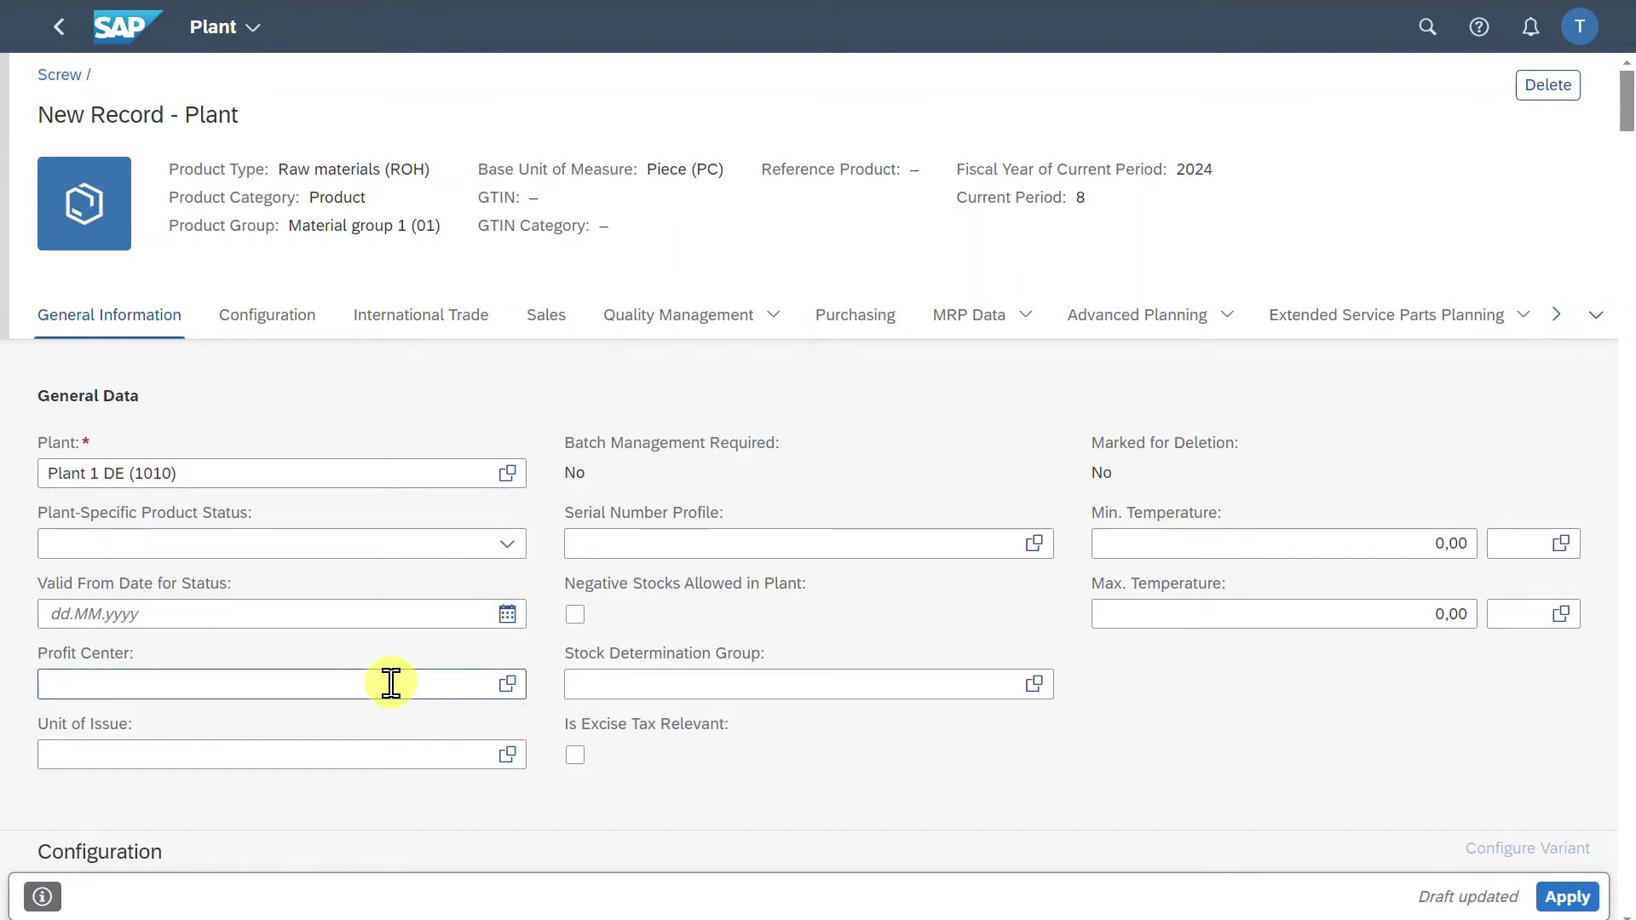
click(806, 790)
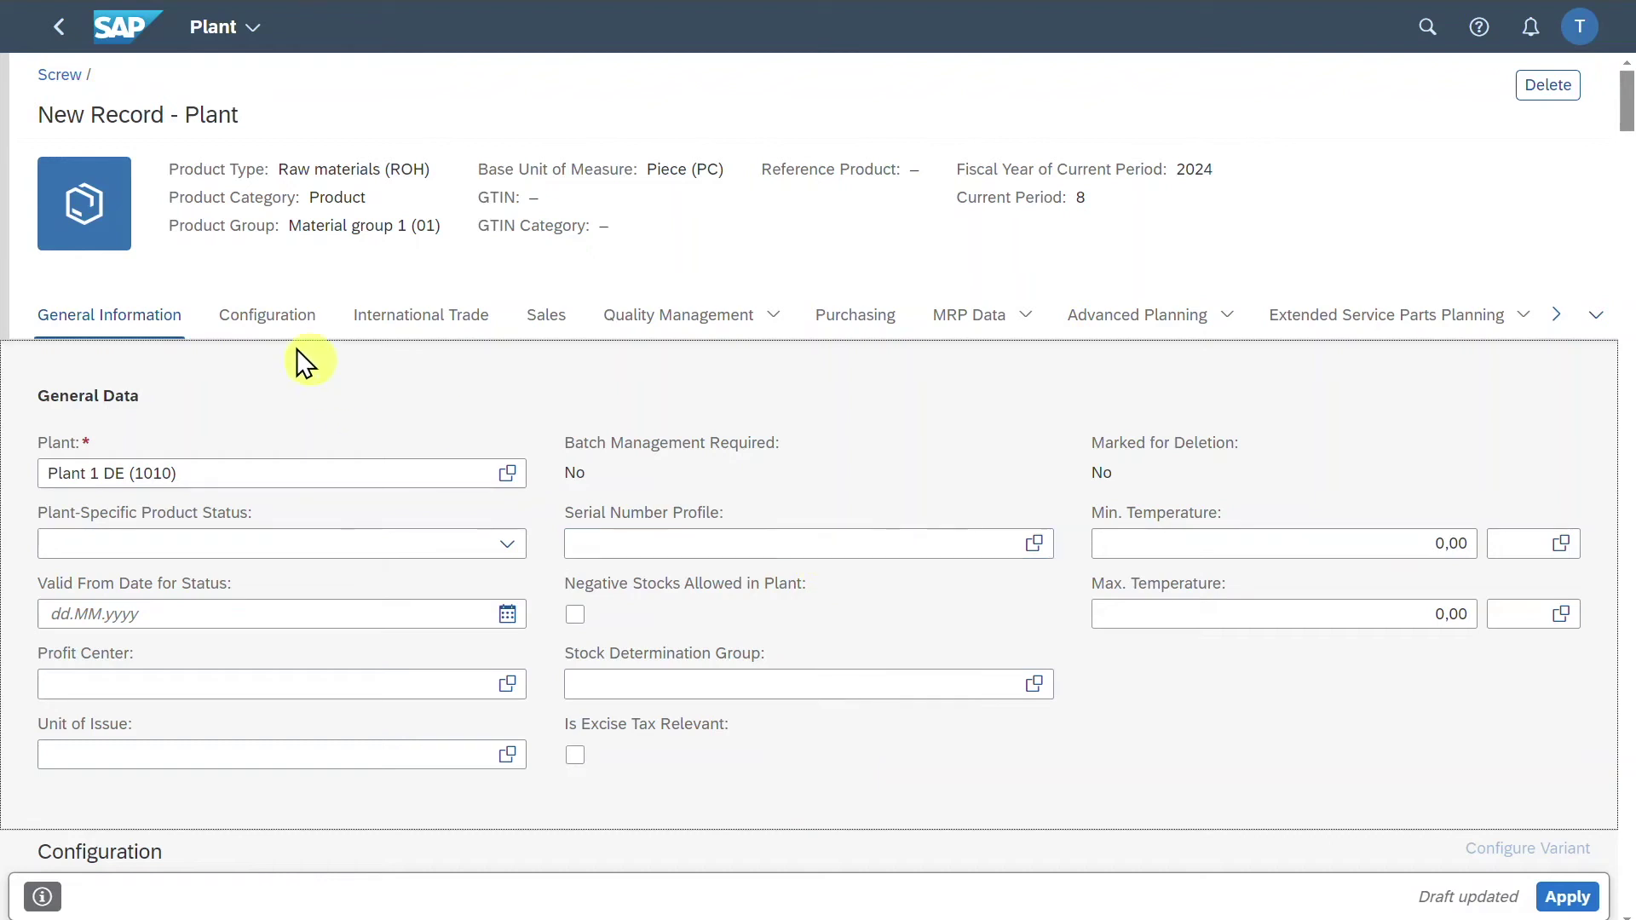
click(277, 317)
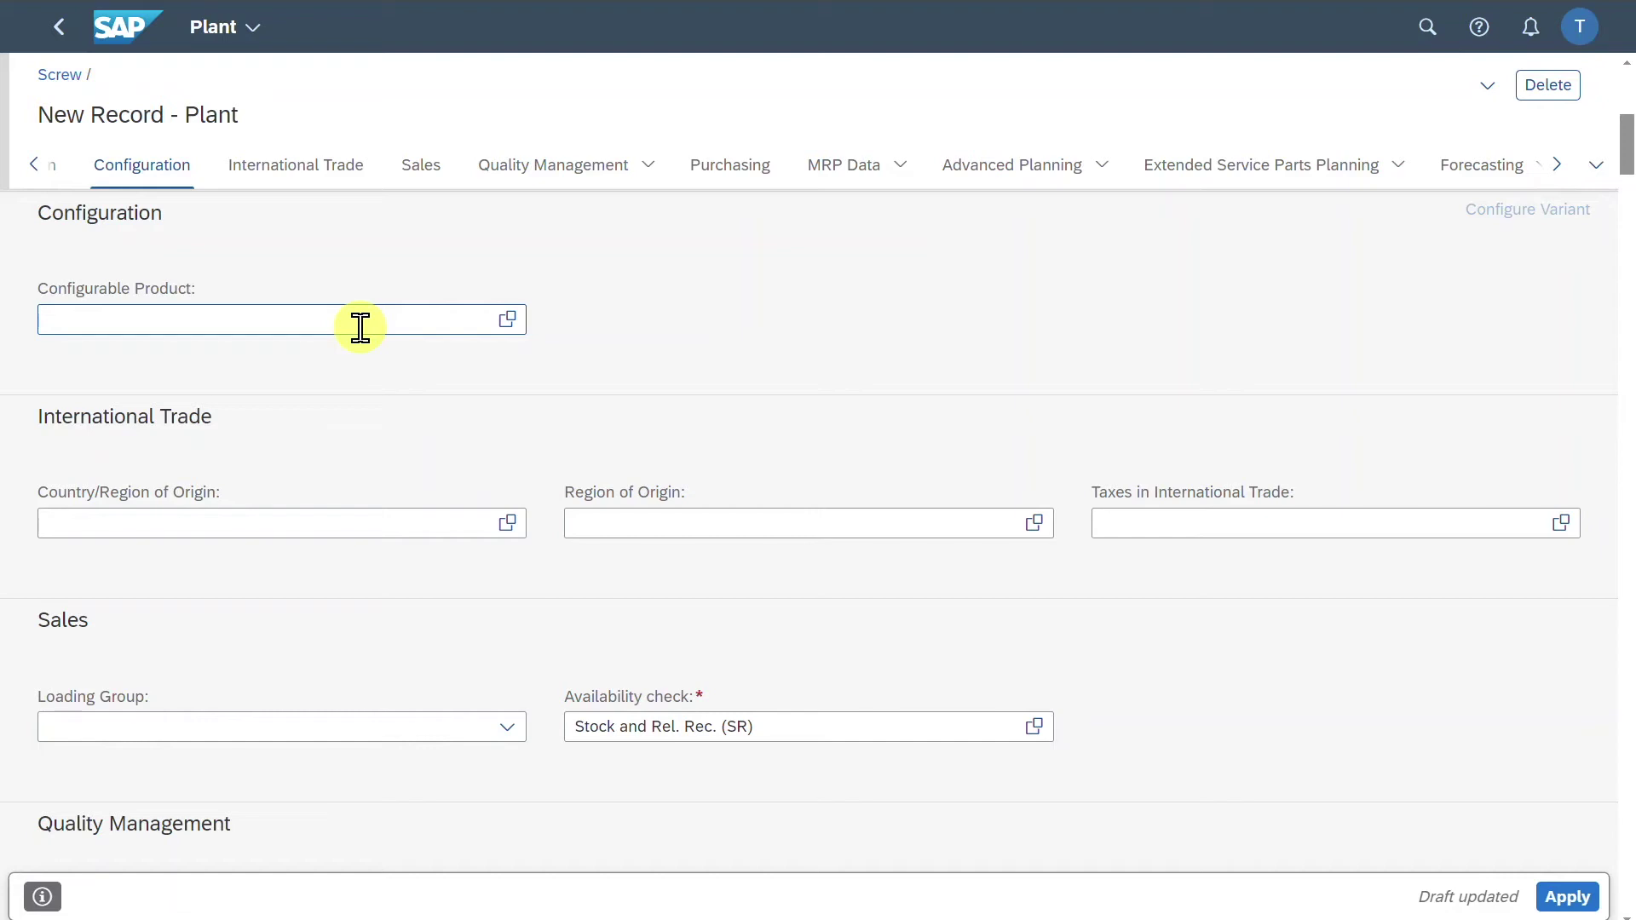
click(335, 170)
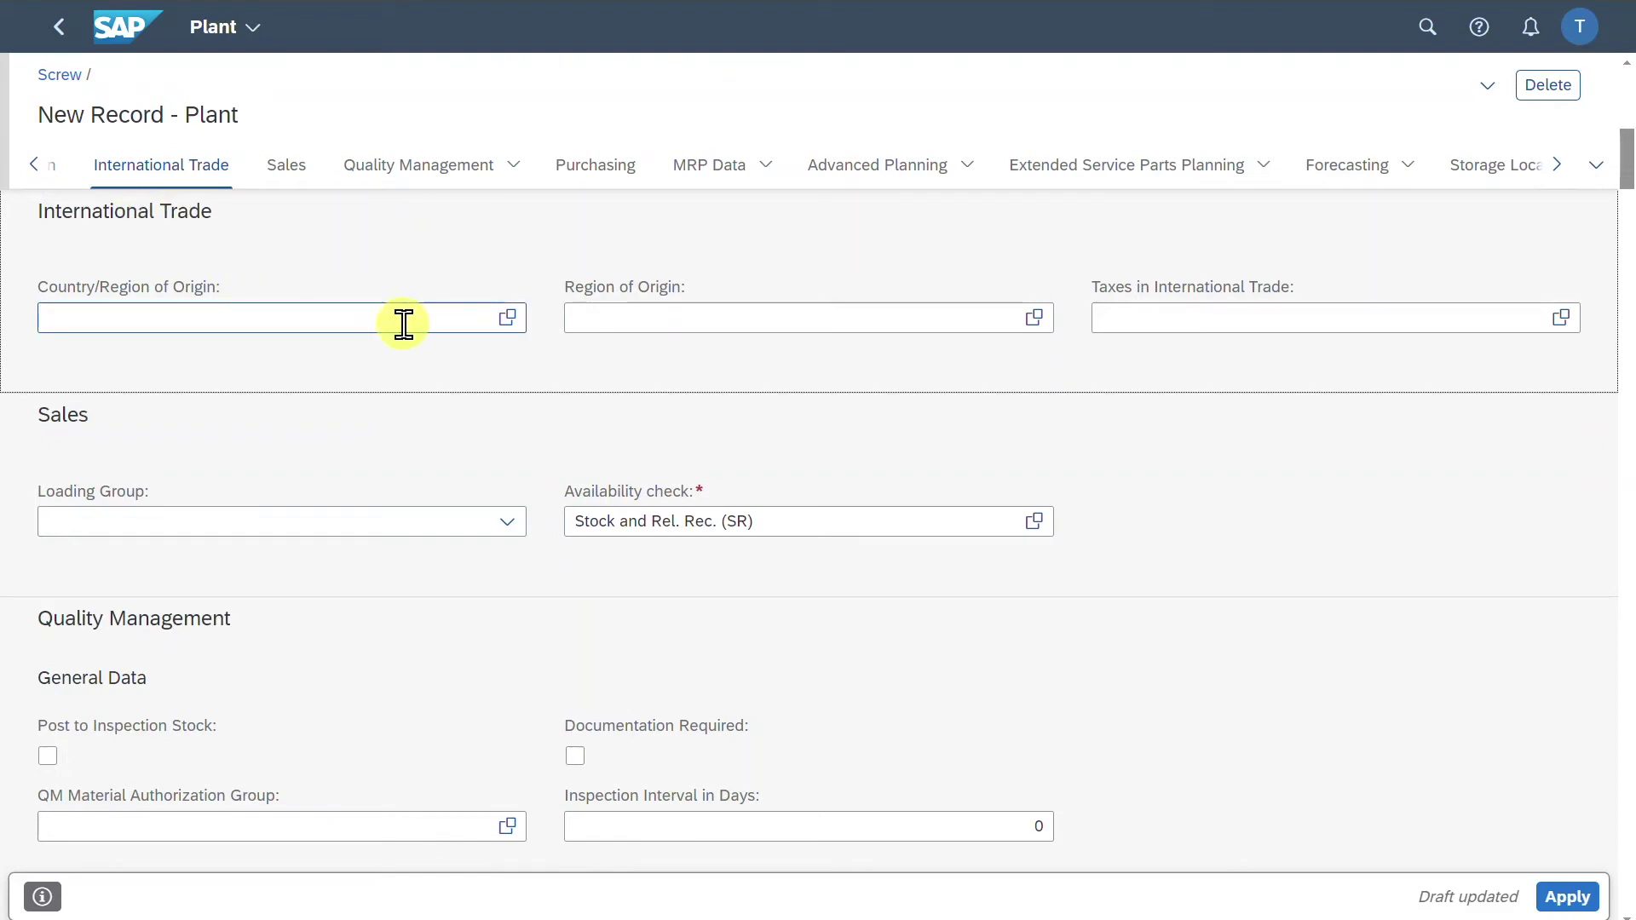
Step: Leave origin and loading group empty, check the availability check setting, and jump to Quality Management
click(923, 317)
click(1144, 318)
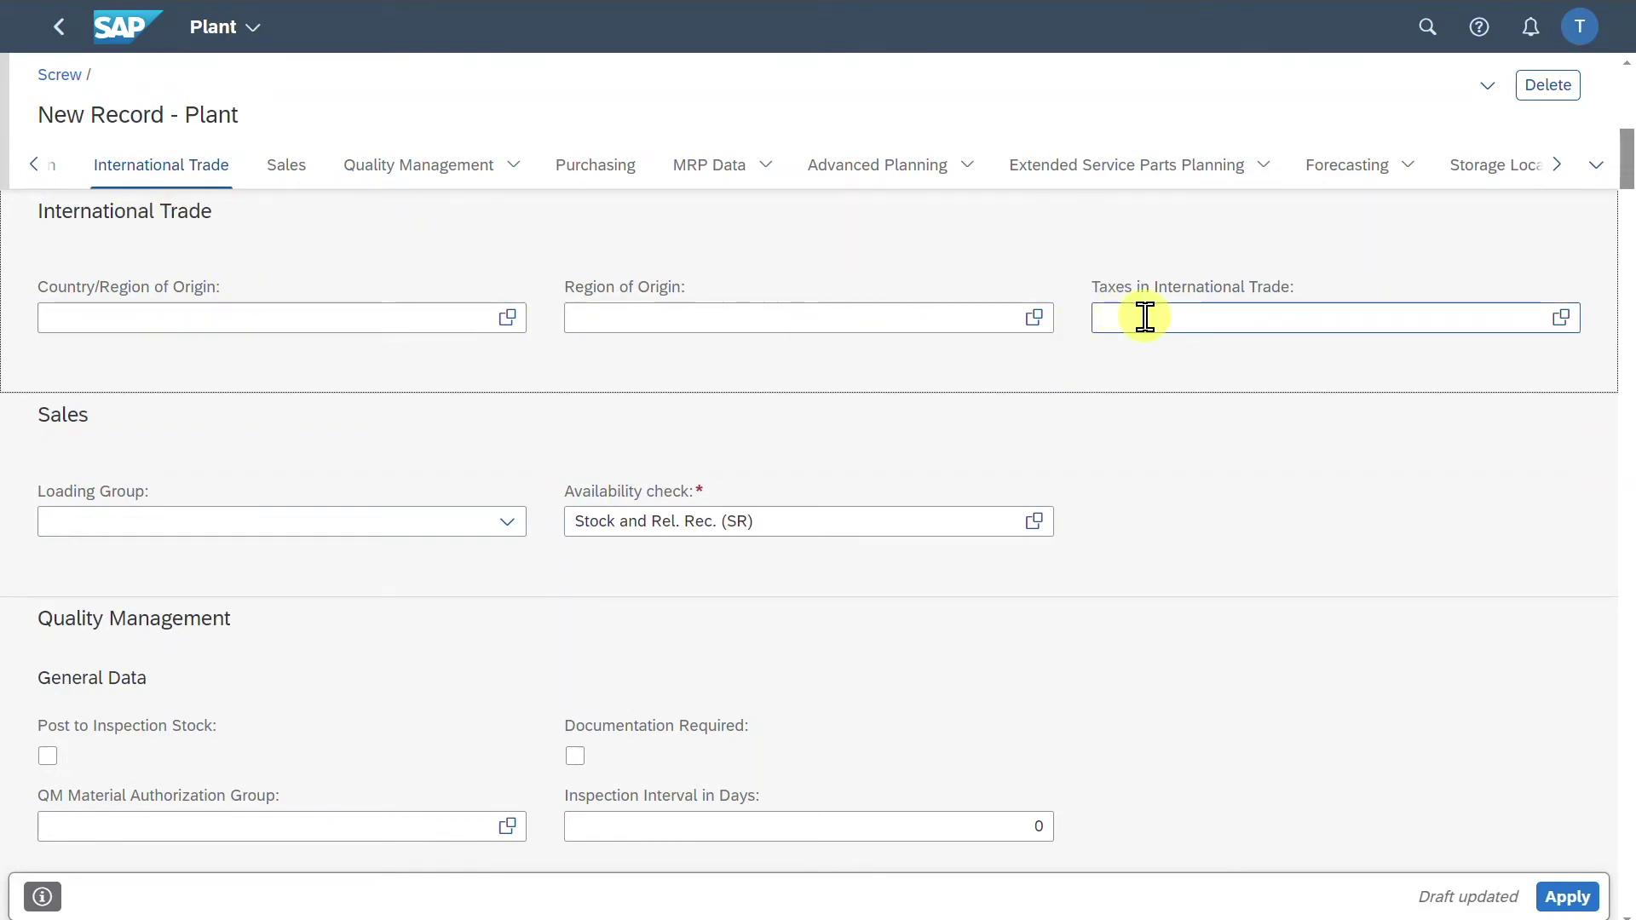
click(299, 166)
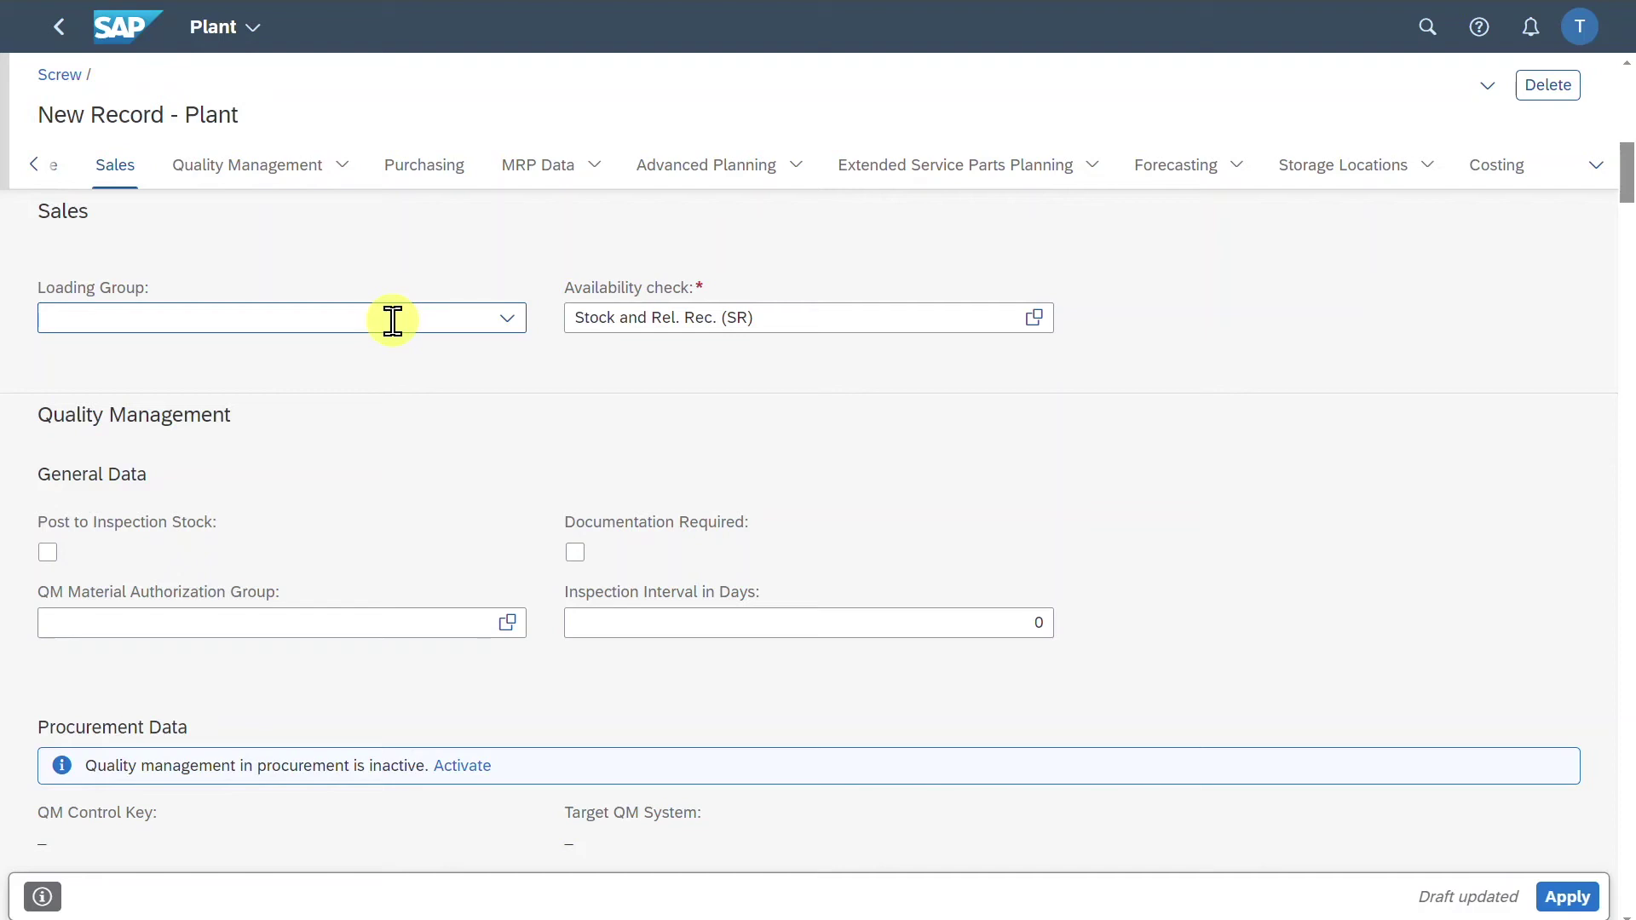
click(504, 320)
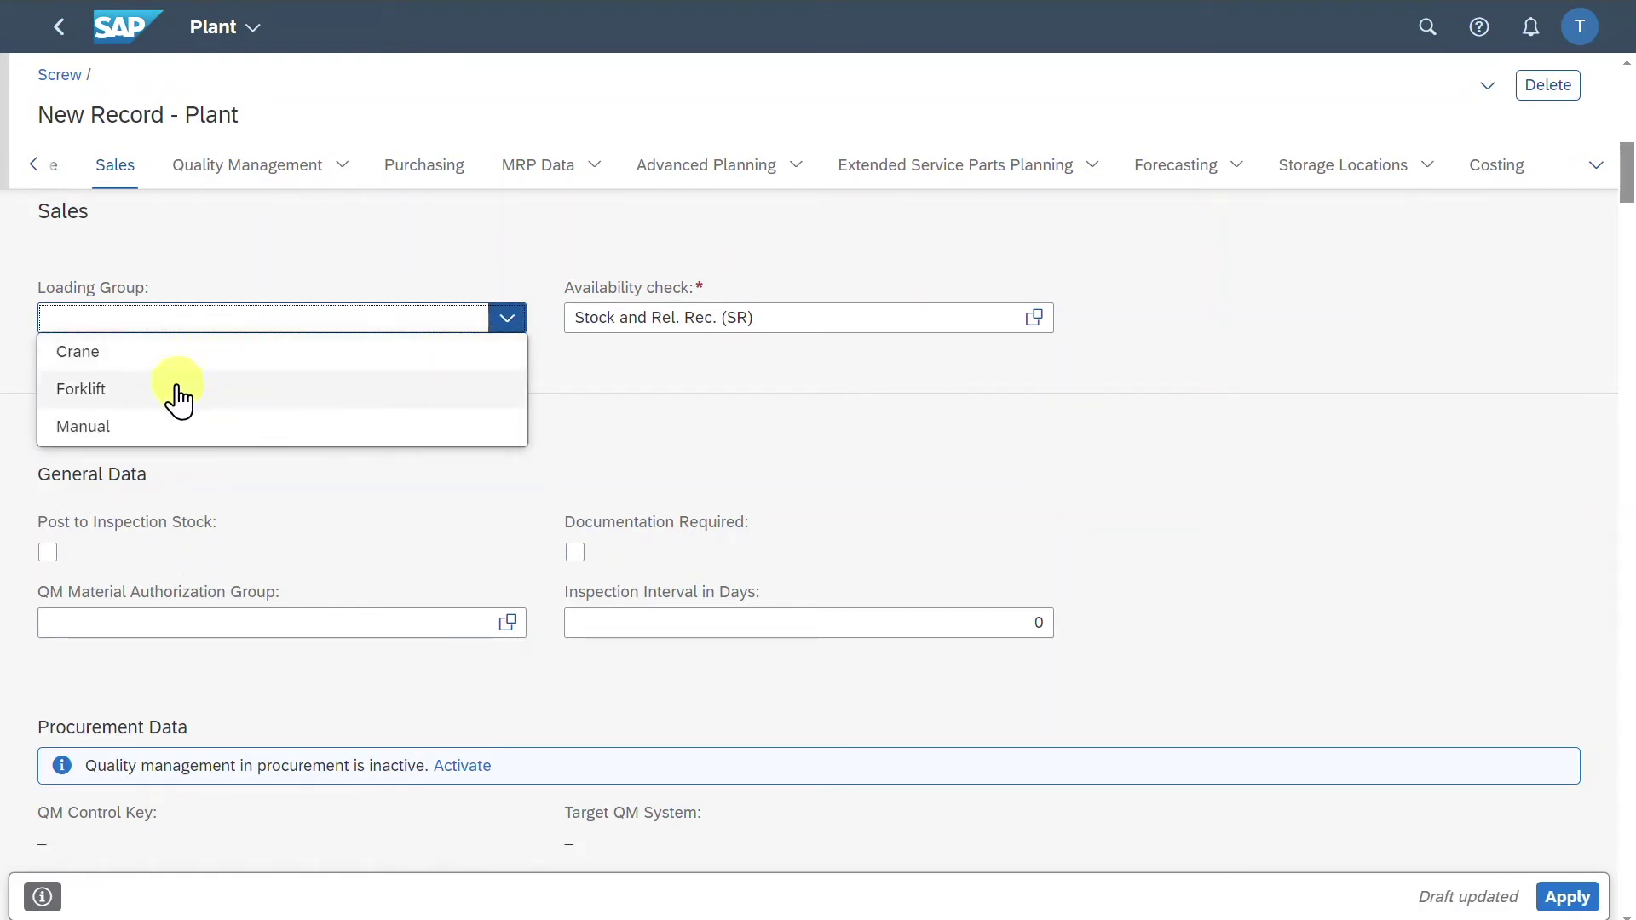
click(512, 409)
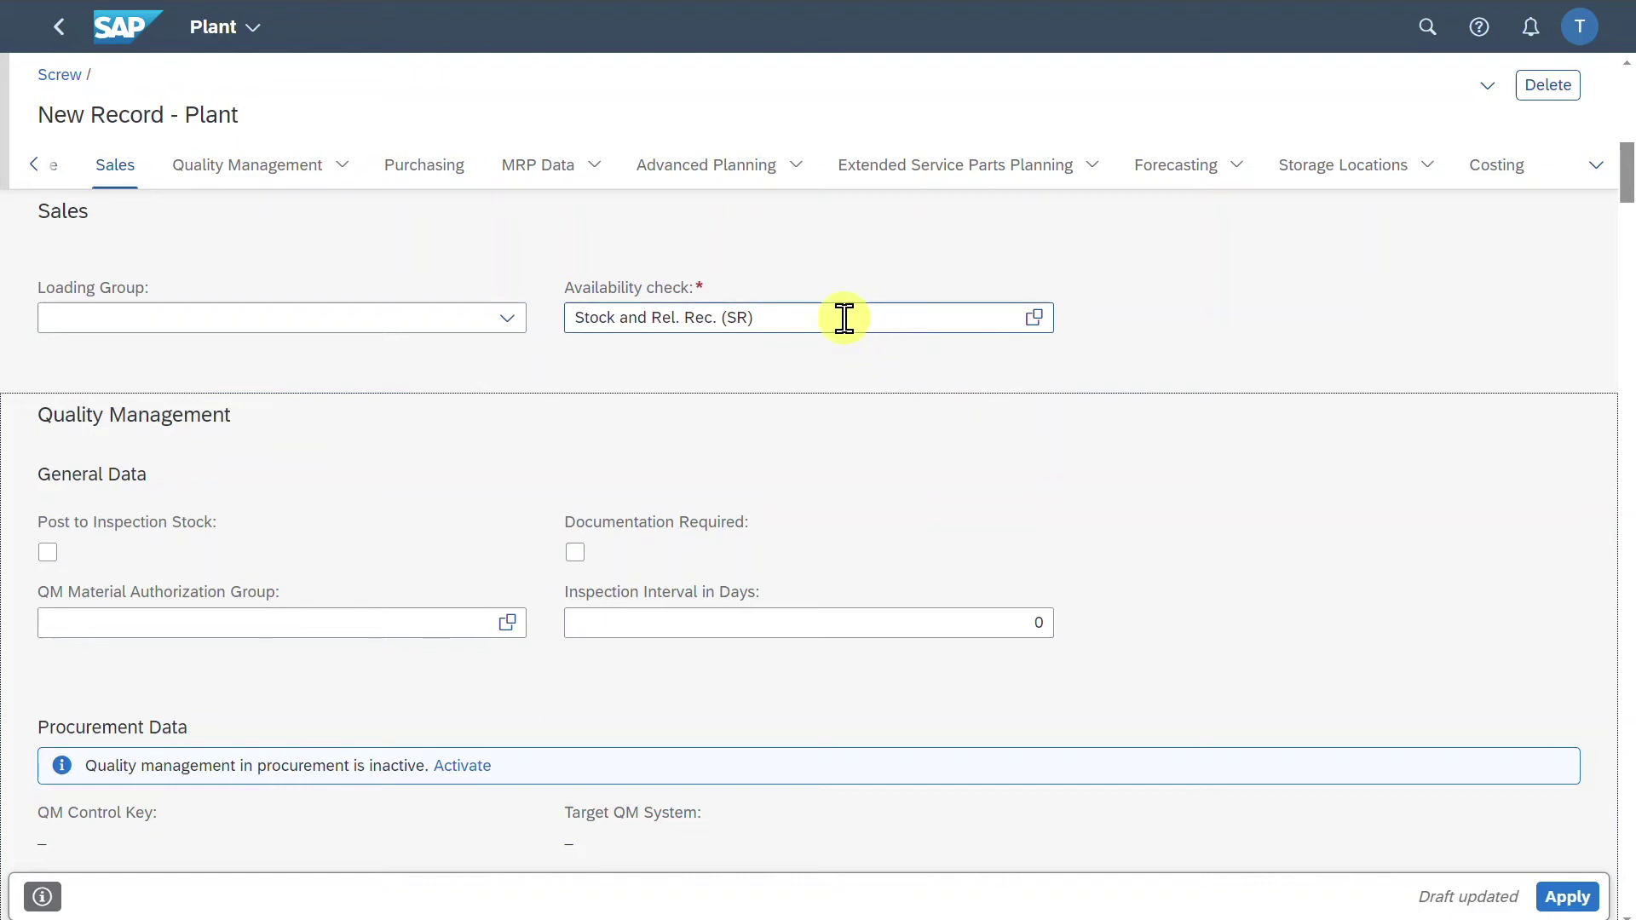
click(695, 293)
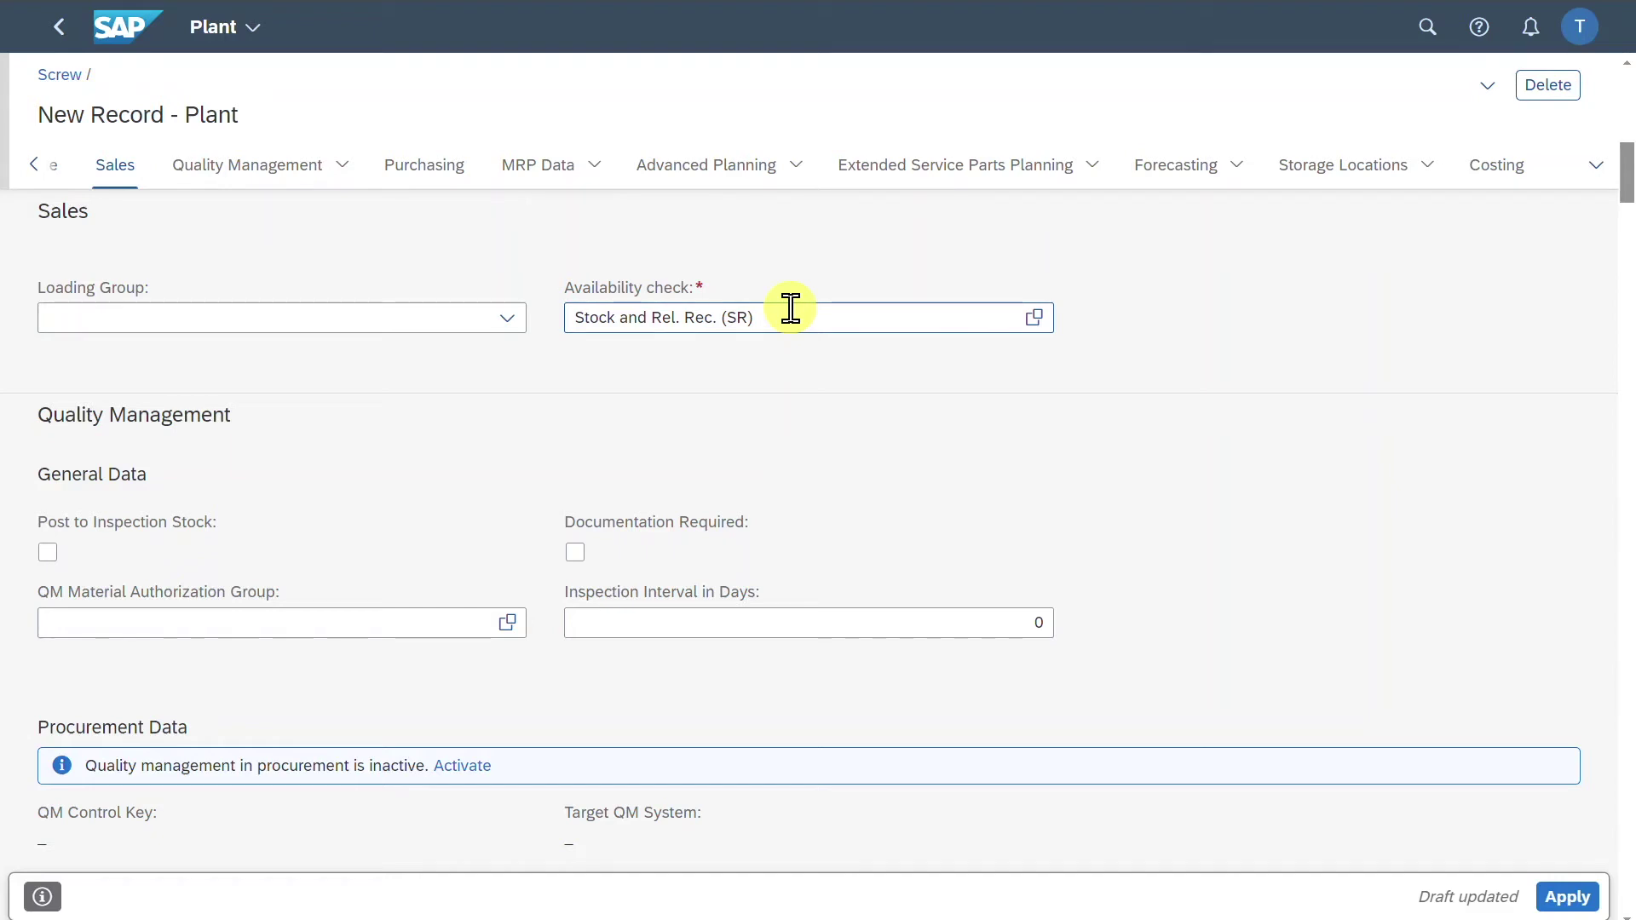
click(218, 169)
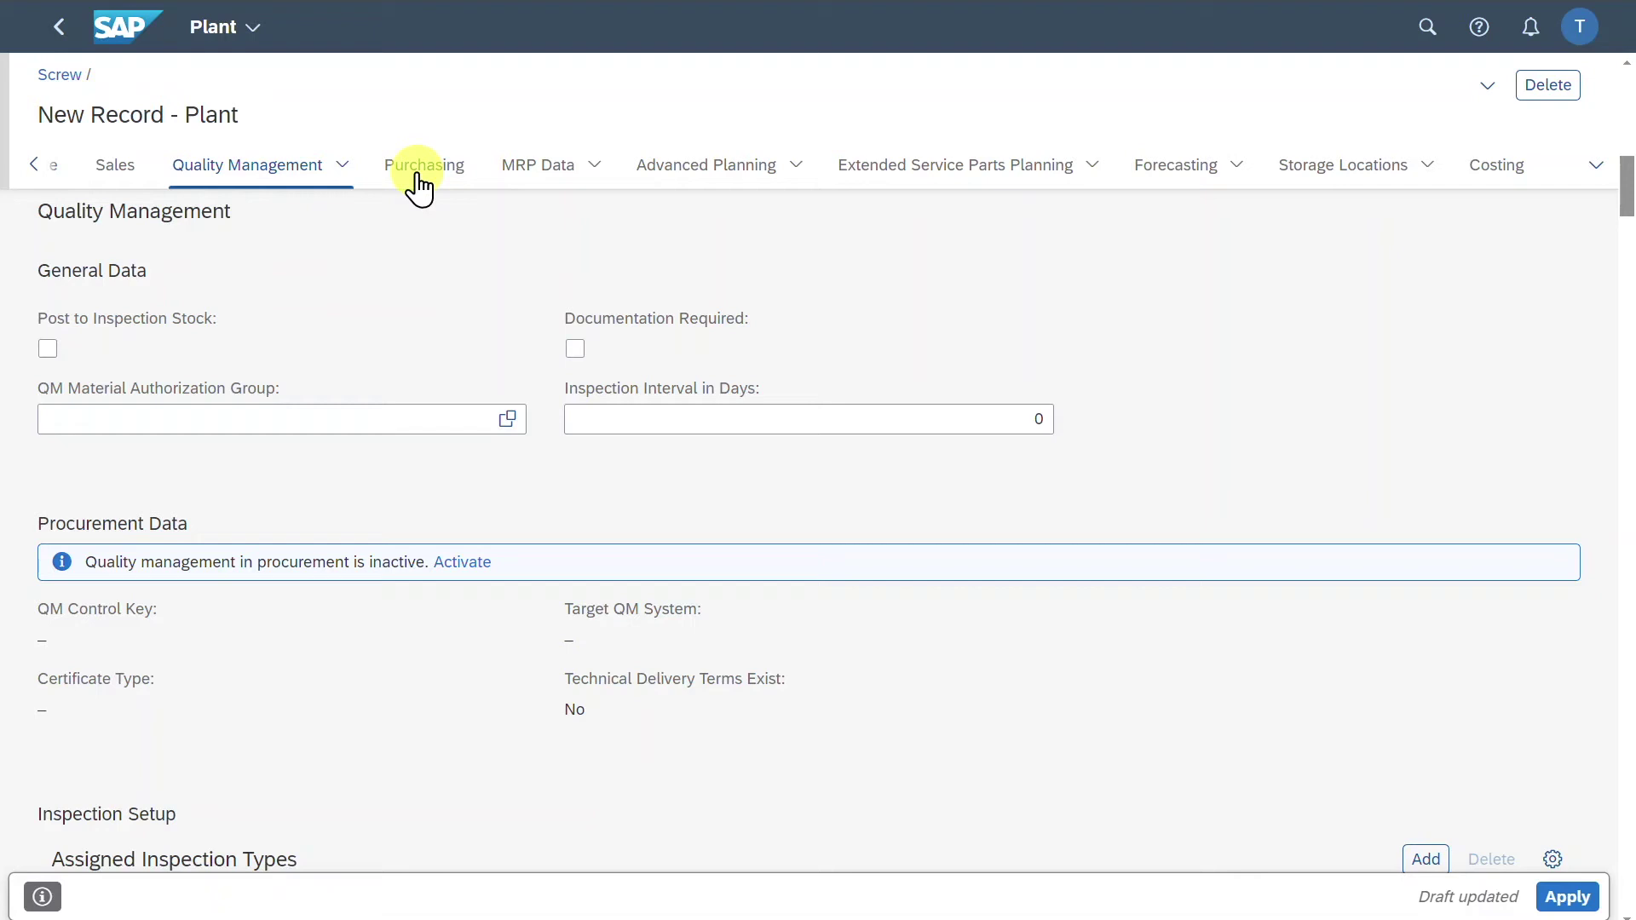
click(342, 165)
Step: Pick Group 001 (001) as the plant's purchasing group in the Purchasing section
scroll(132, 608, down, 3)
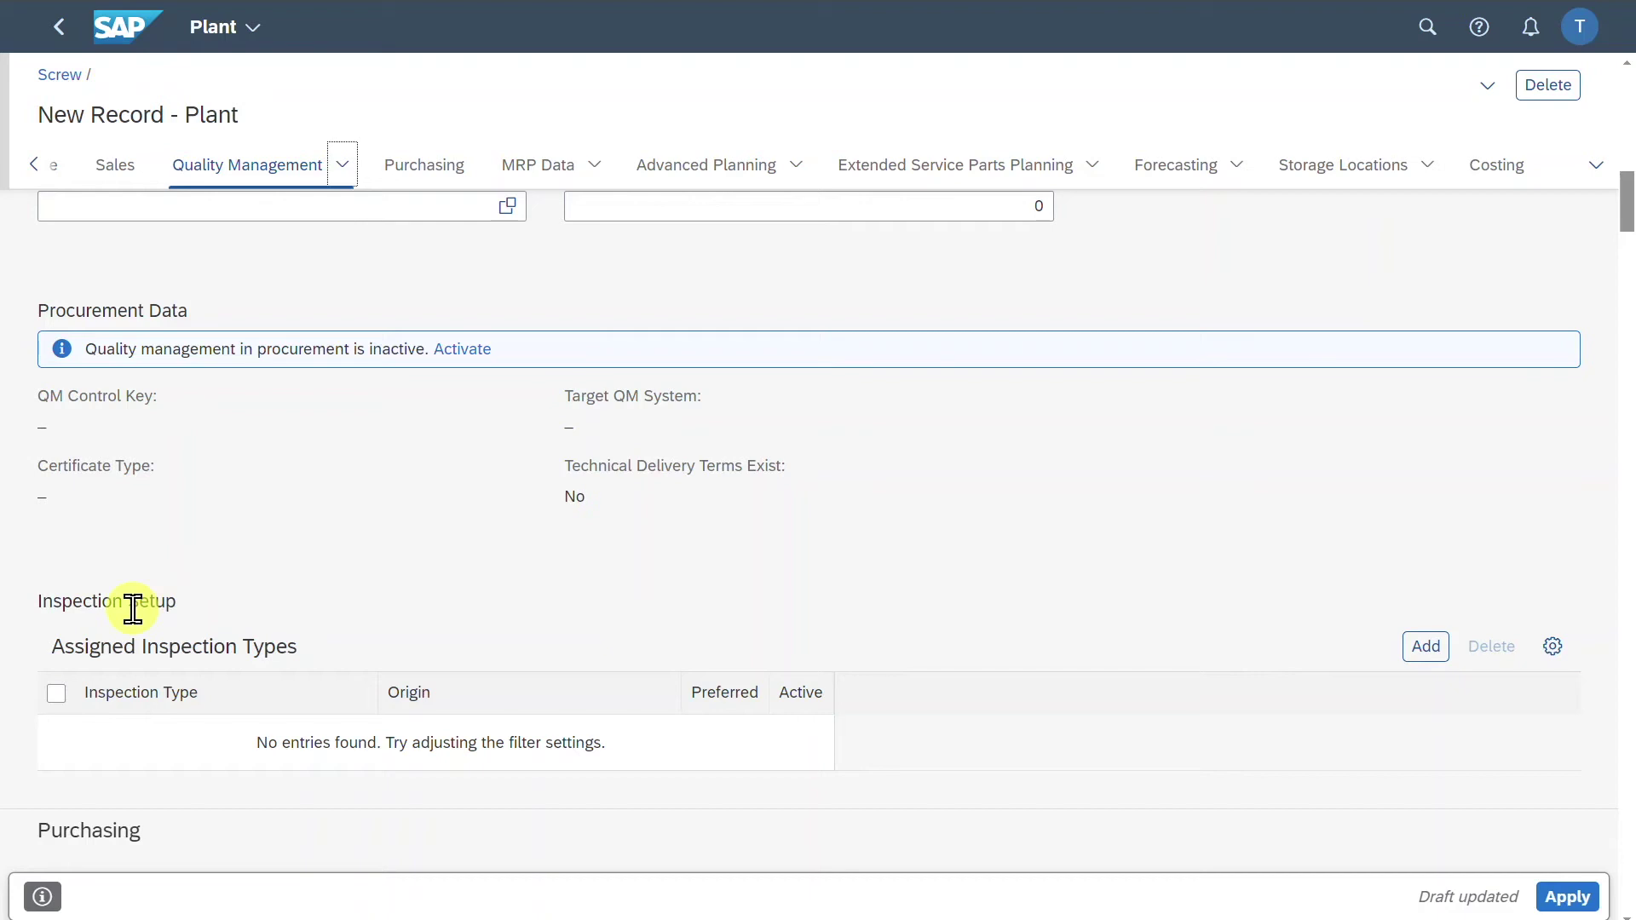
click(414, 177)
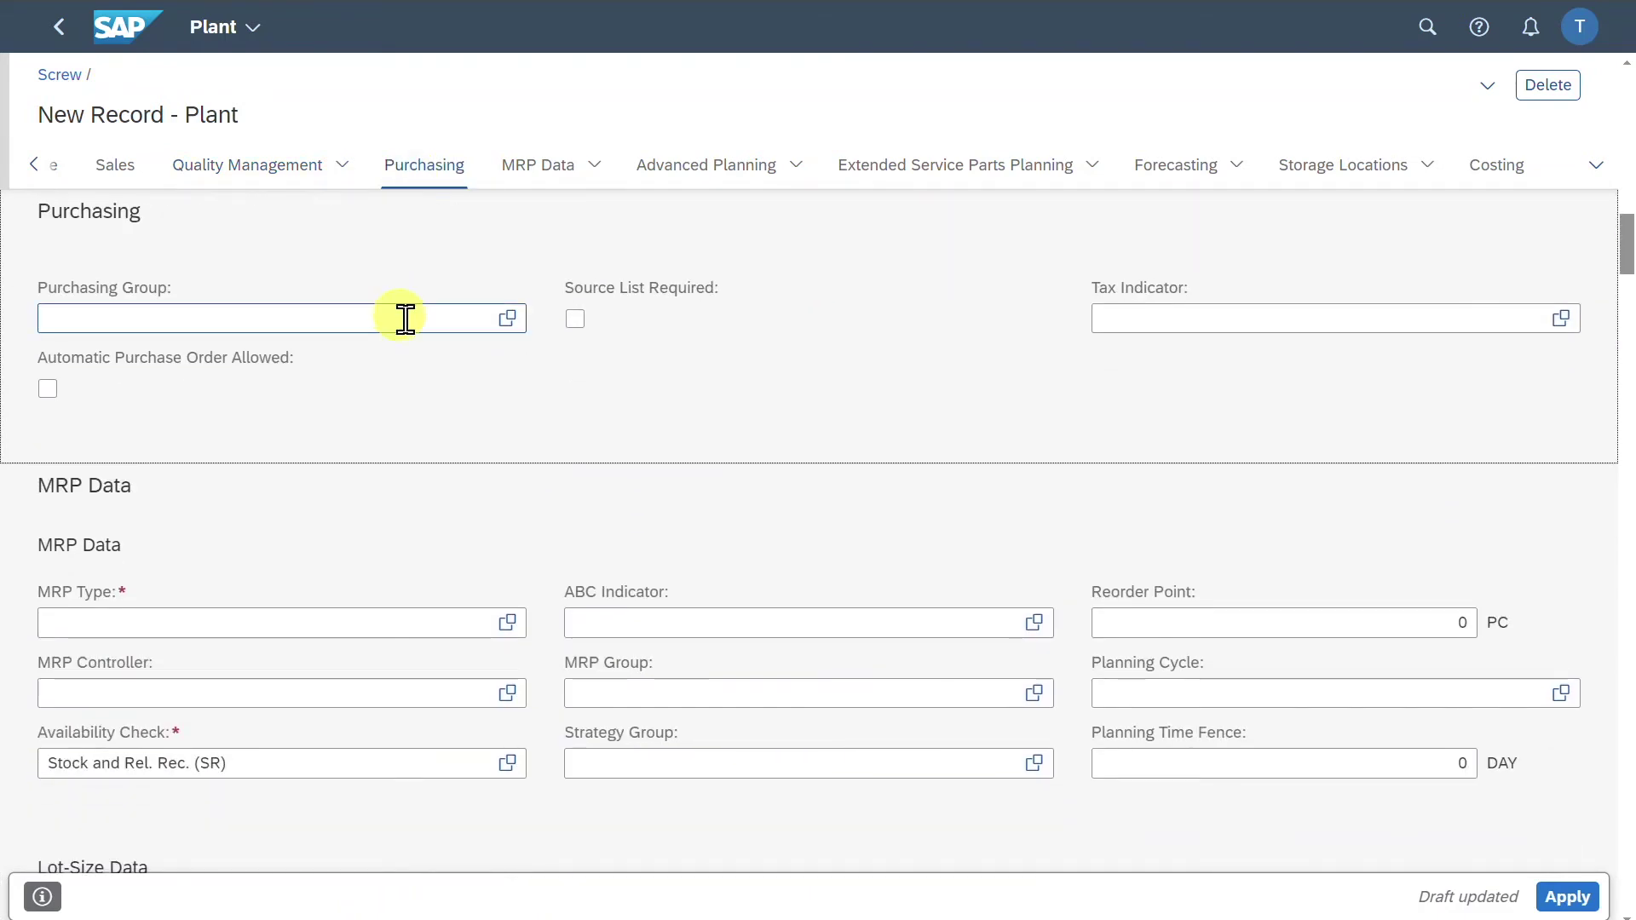
click(516, 321)
click(1133, 341)
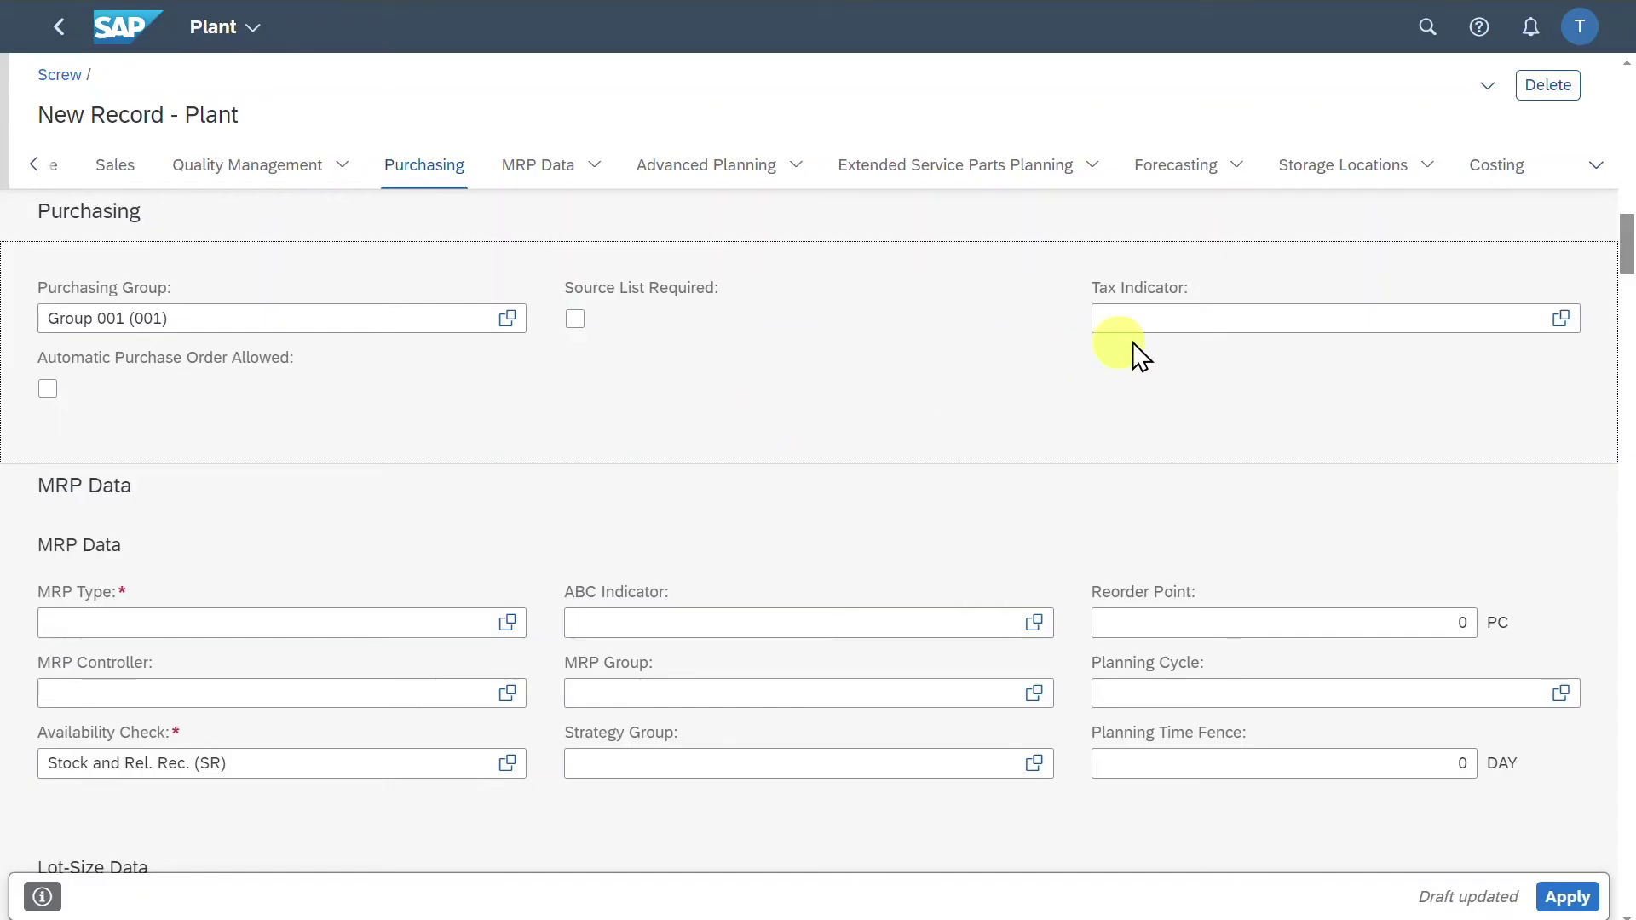
Step: Close the Tax Indicator list without a value and jump to MRP Data
click(1558, 320)
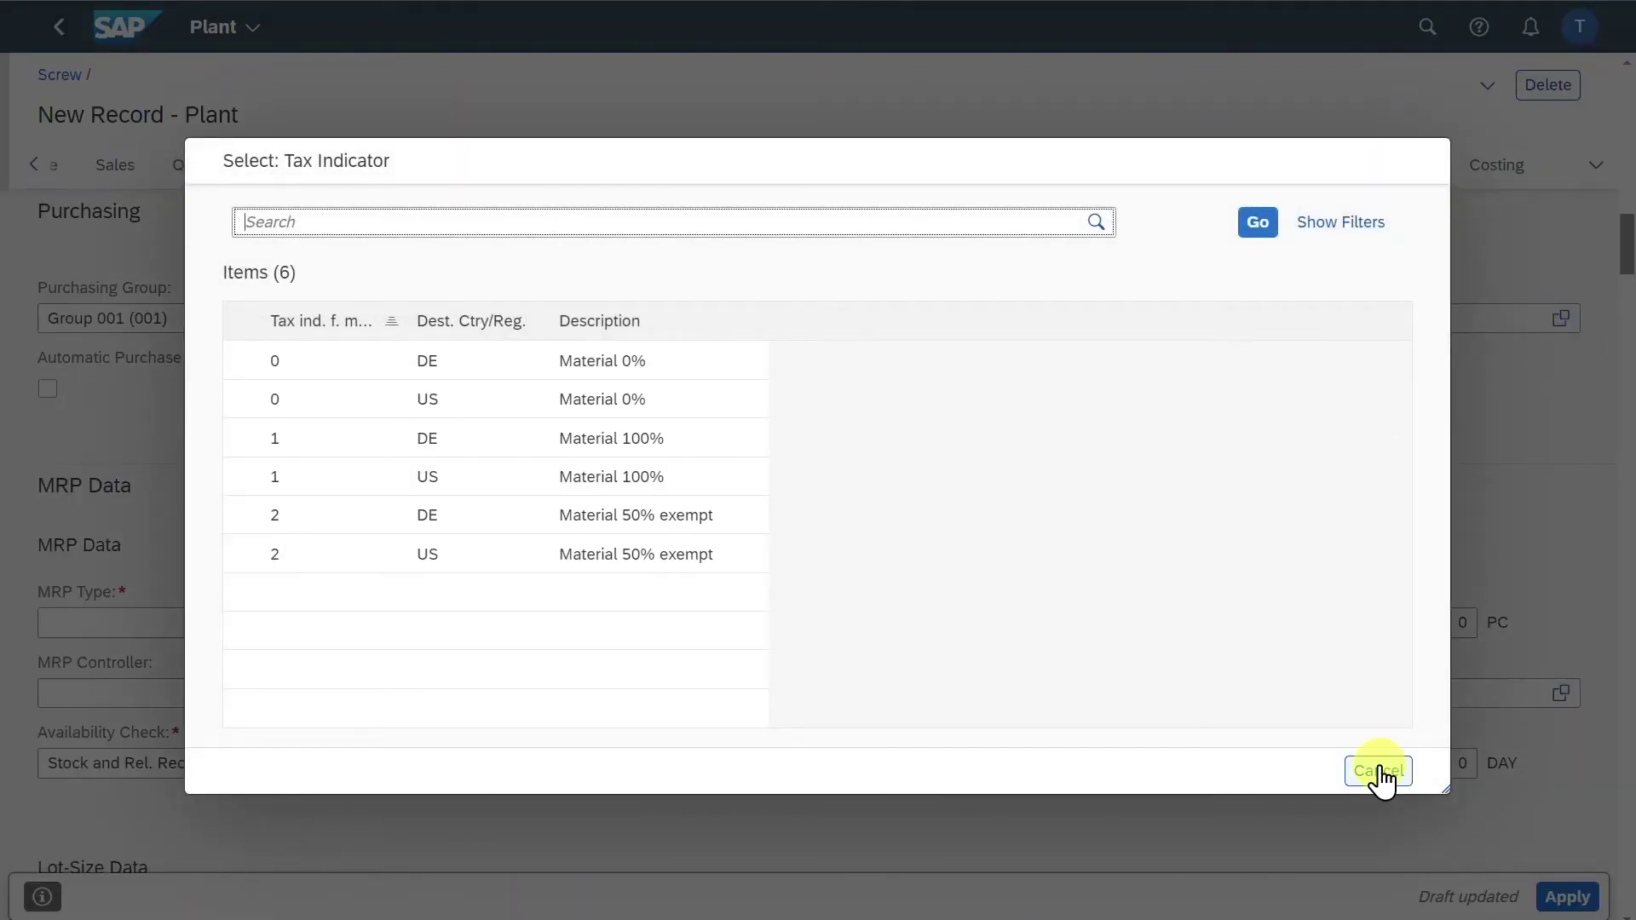
click(1378, 771)
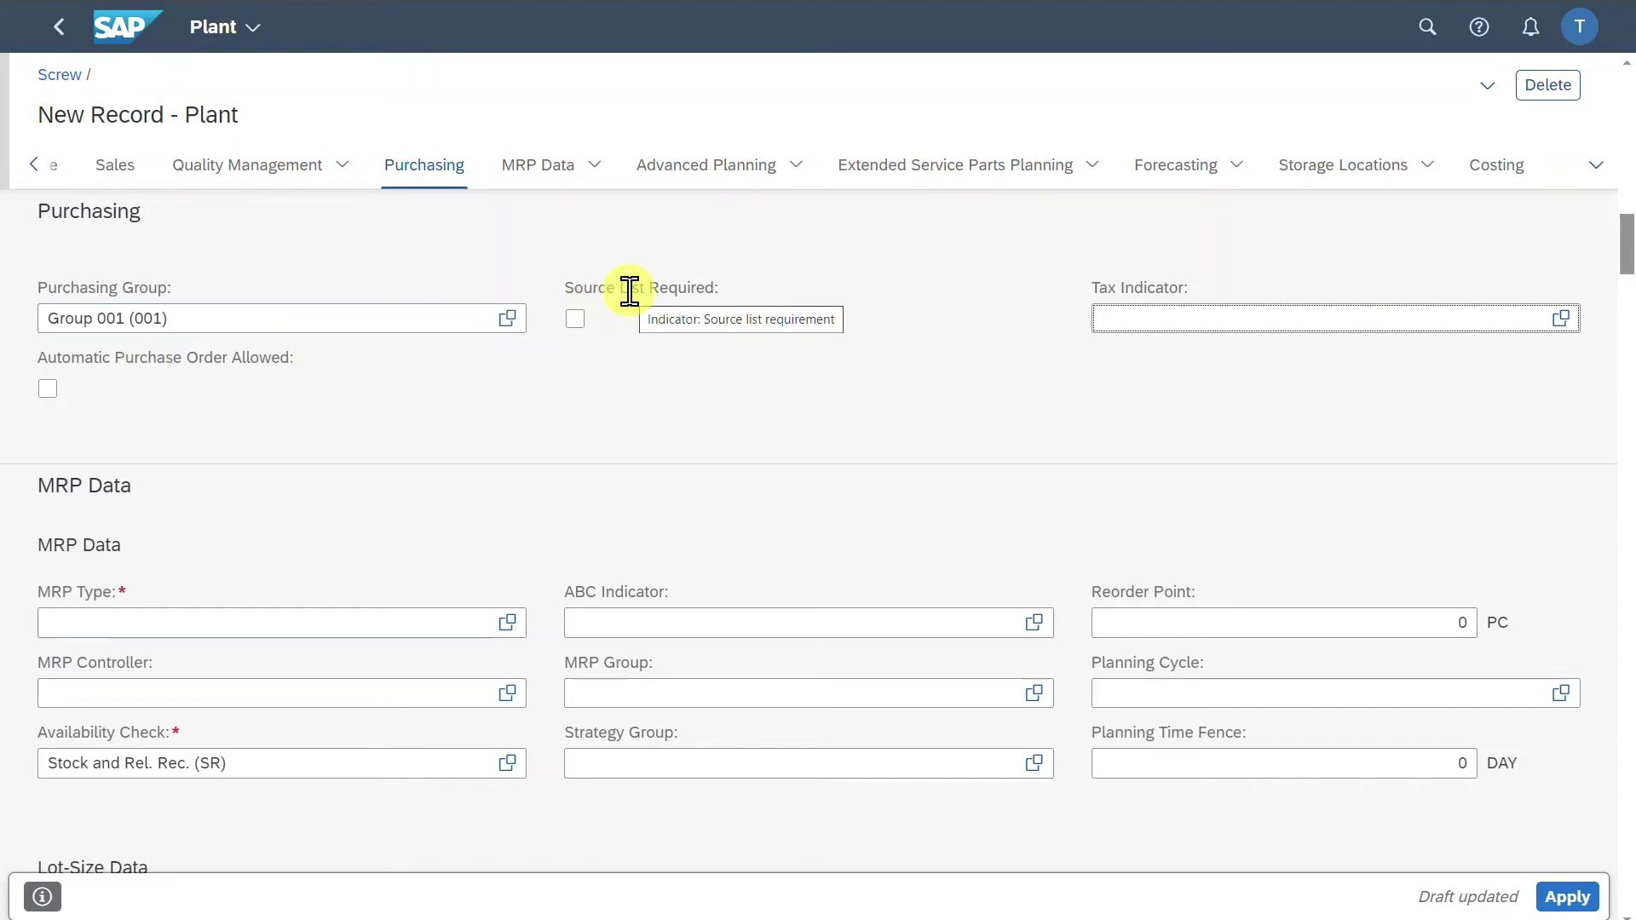
click(579, 319)
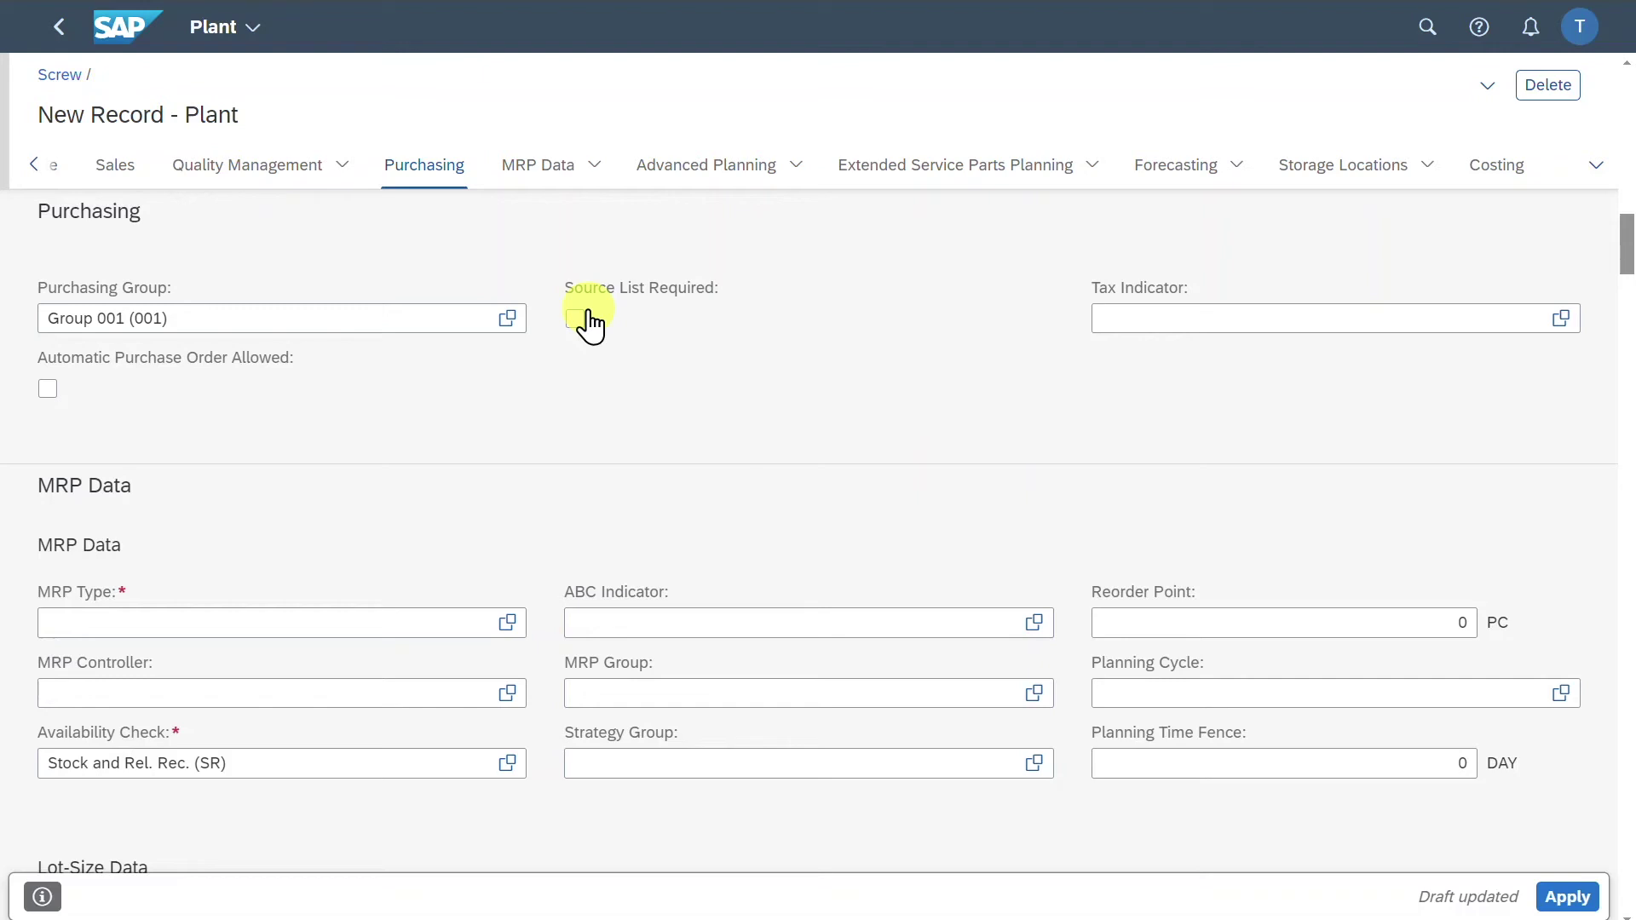
click(548, 168)
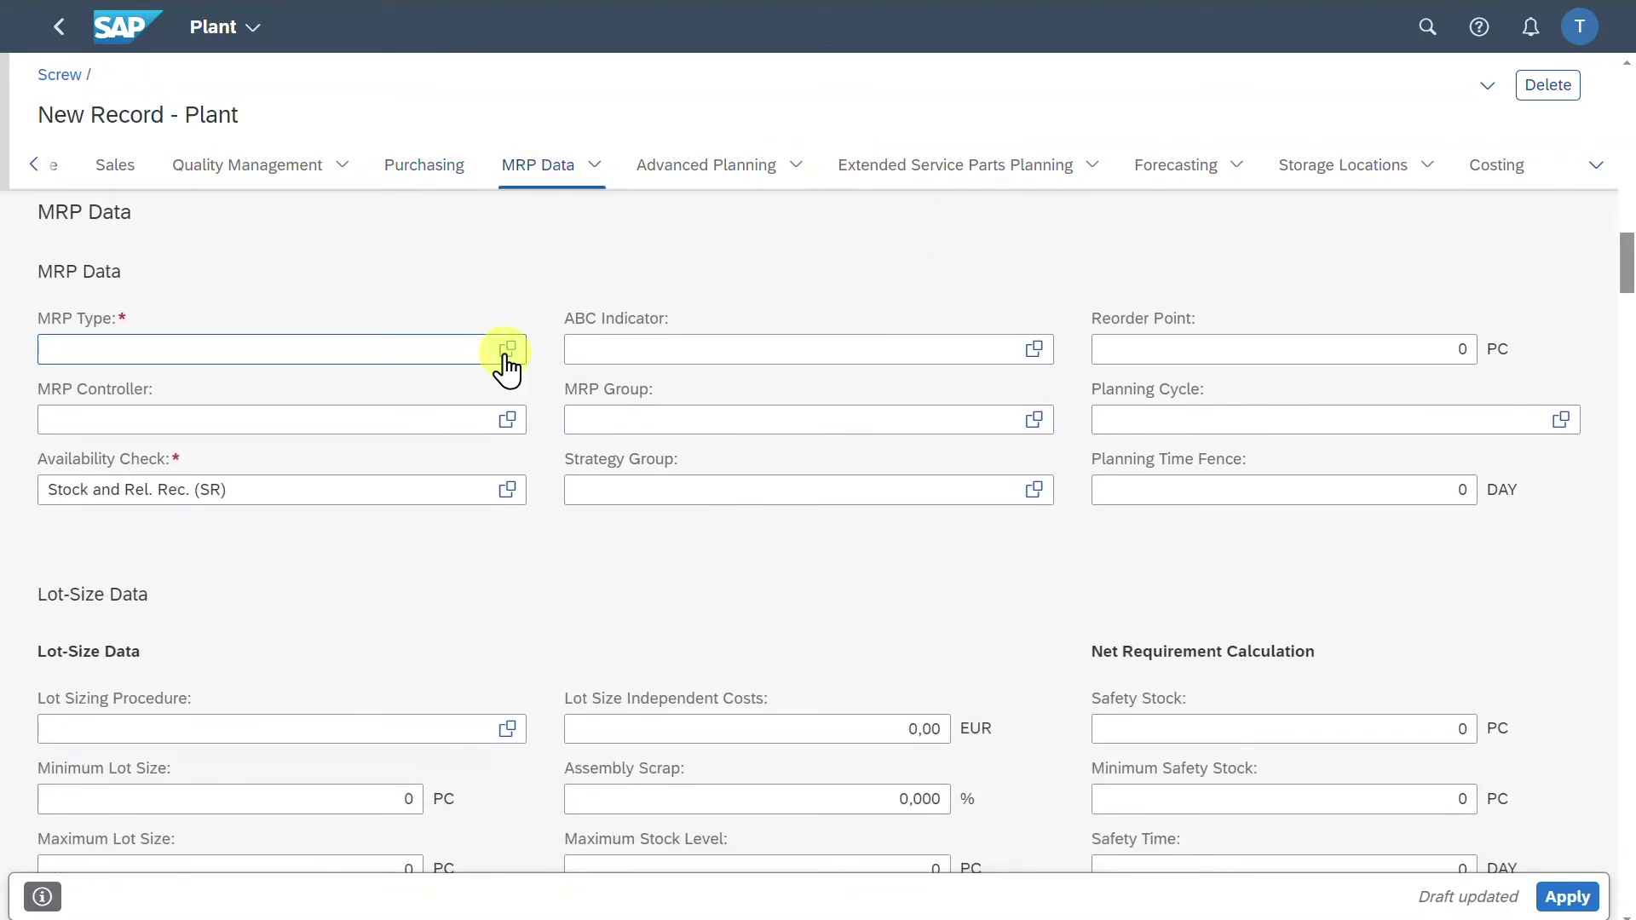
Step: Set the plant's MRP type to No planning (ND)
click(506, 351)
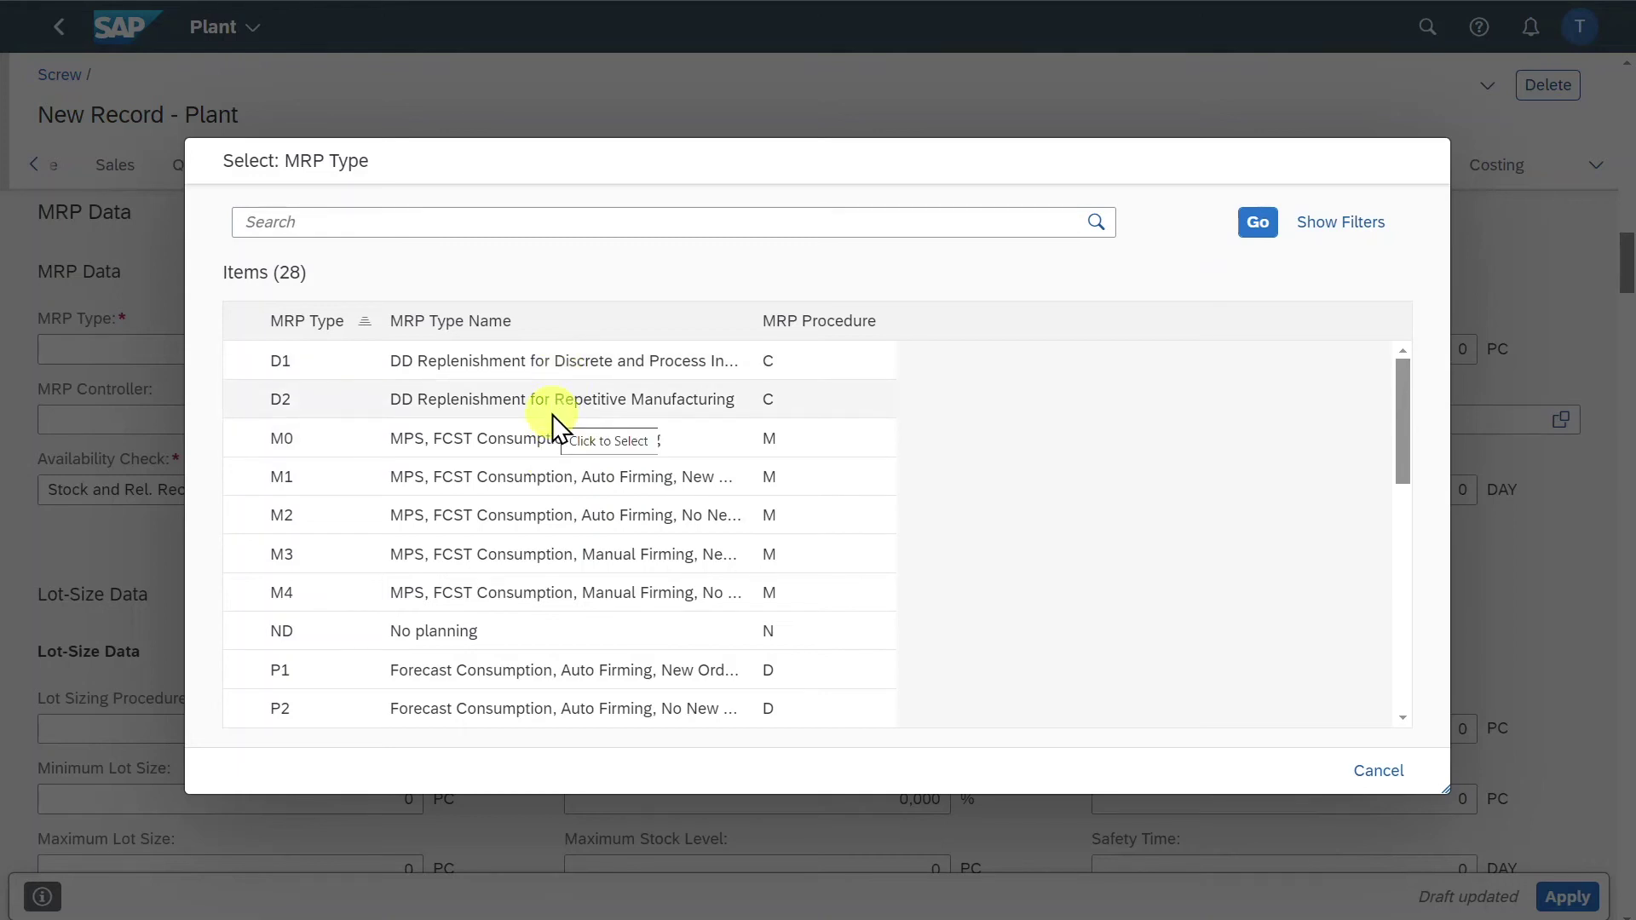
click(465, 632)
click(140, 266)
click(339, 426)
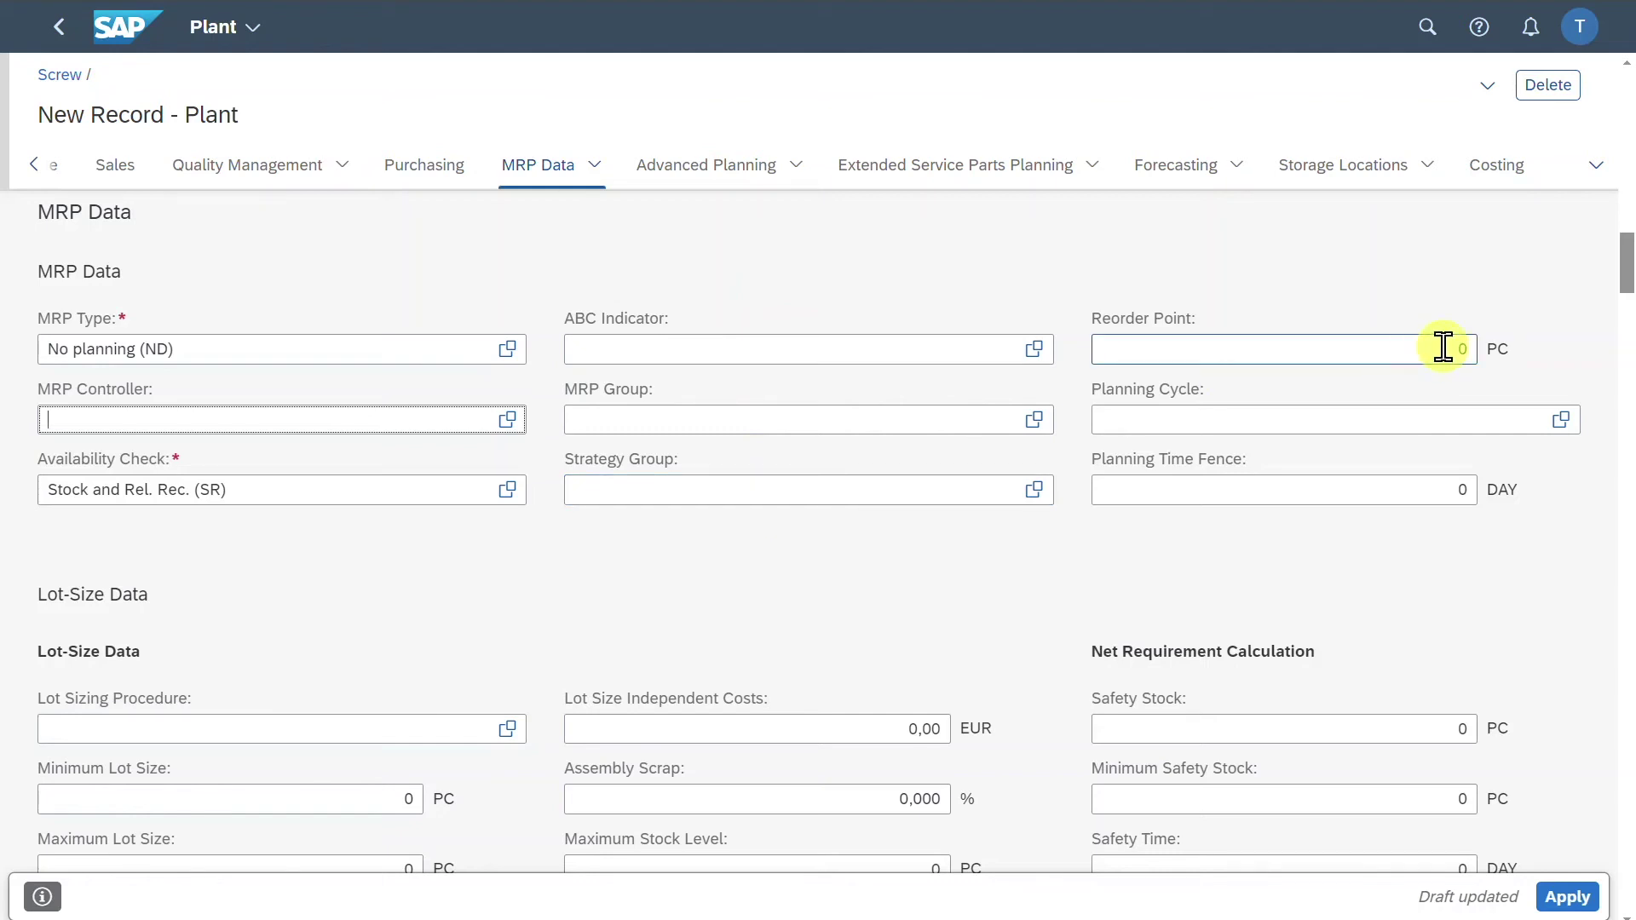
Step: Enter 200 as the reorder point, then revert it back to 0
drag(1444, 347, 1500, 351)
text(200)
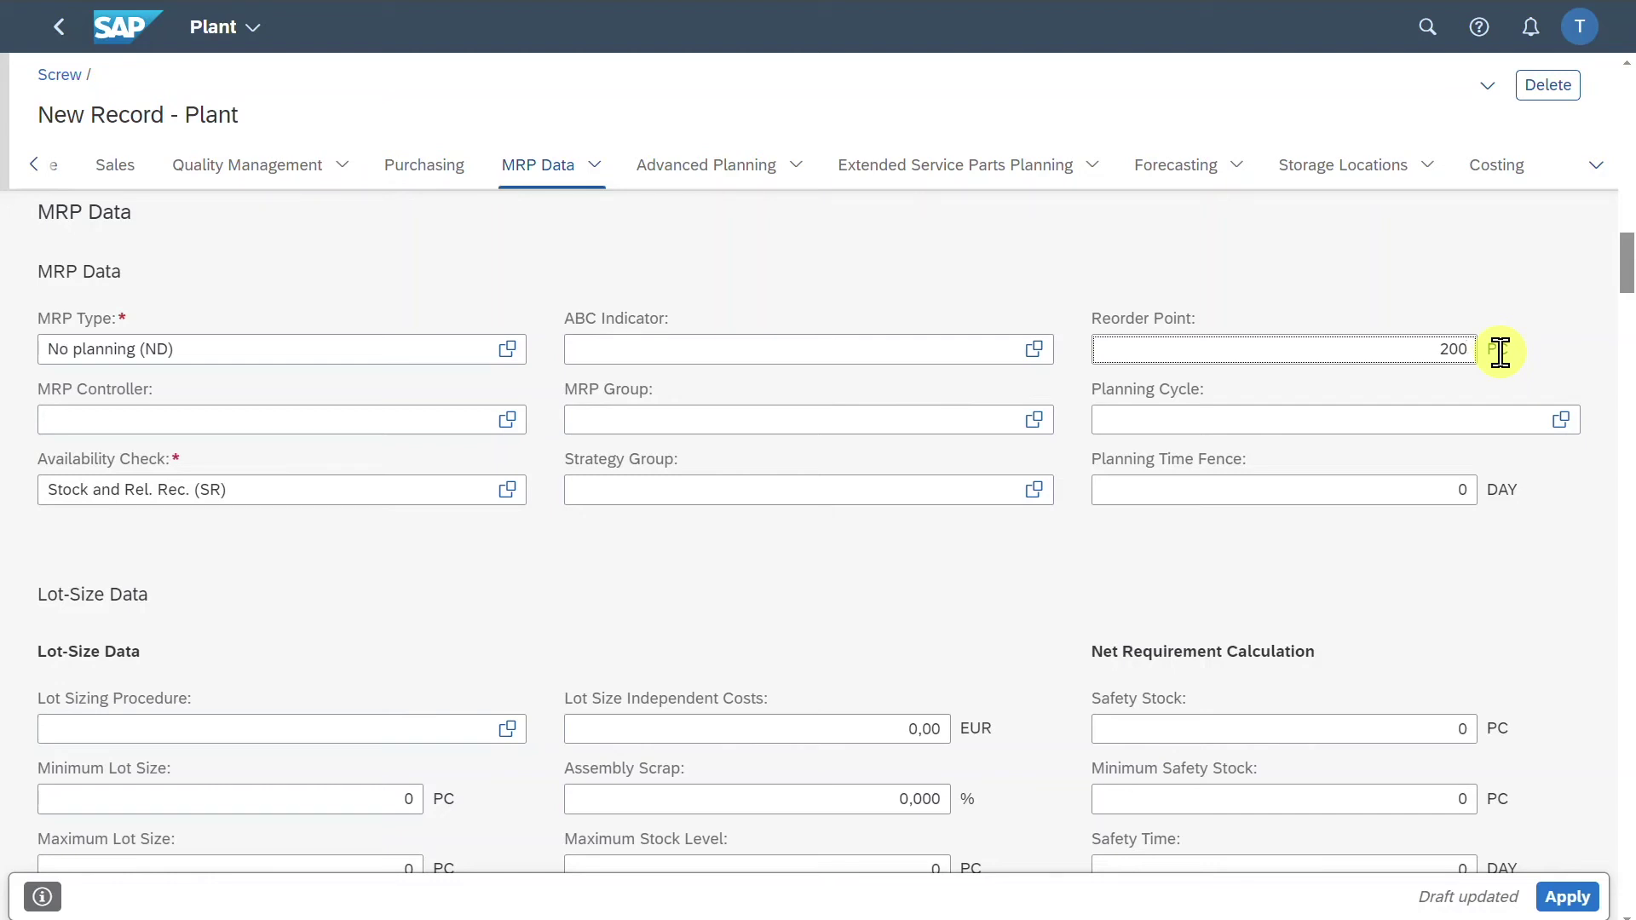
key(BackSpace)
key(BackSpace)
key(BackSpace)
click(1070, 571)
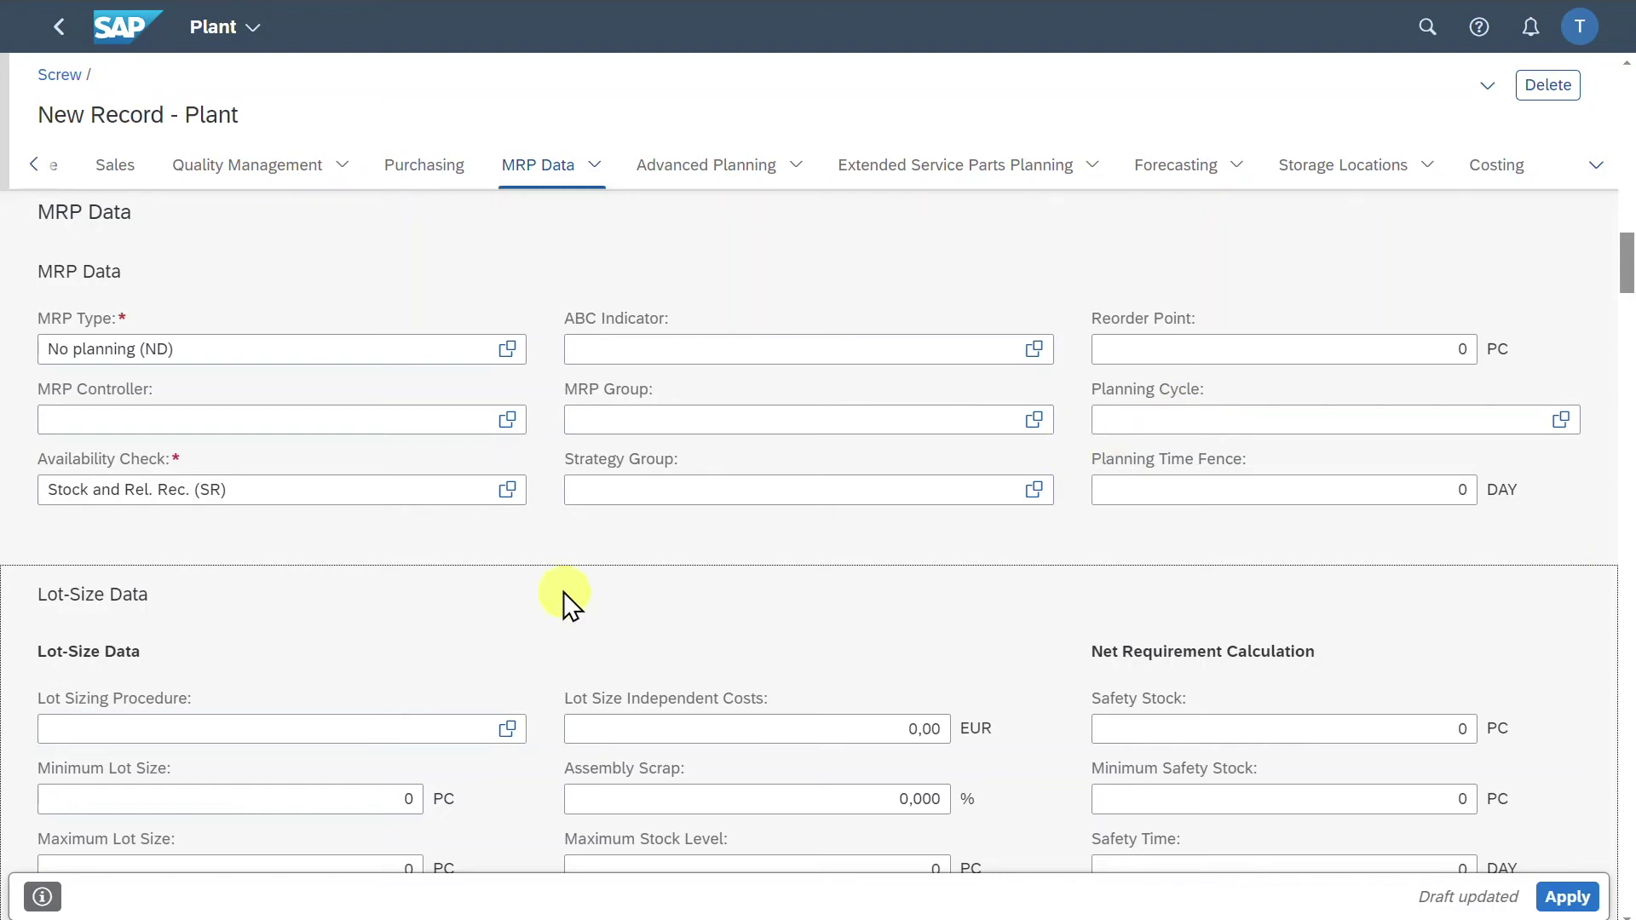
click(596, 164)
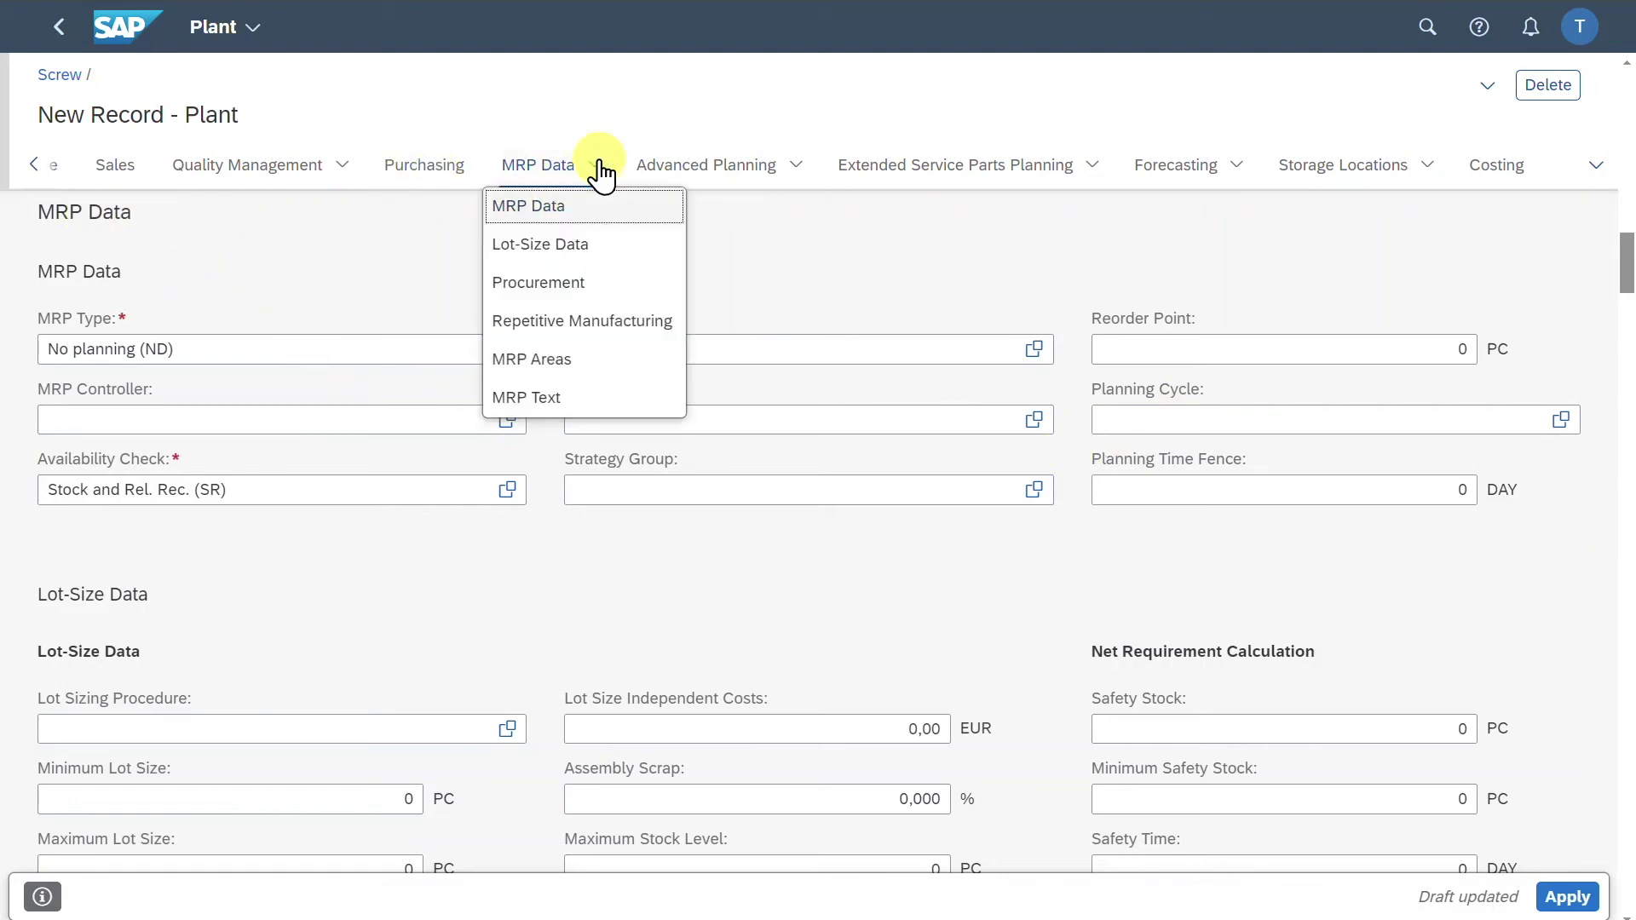
Step: Jump to Lot-Size Data and move down to Procurement, leaving special procurement type empty
click(611, 249)
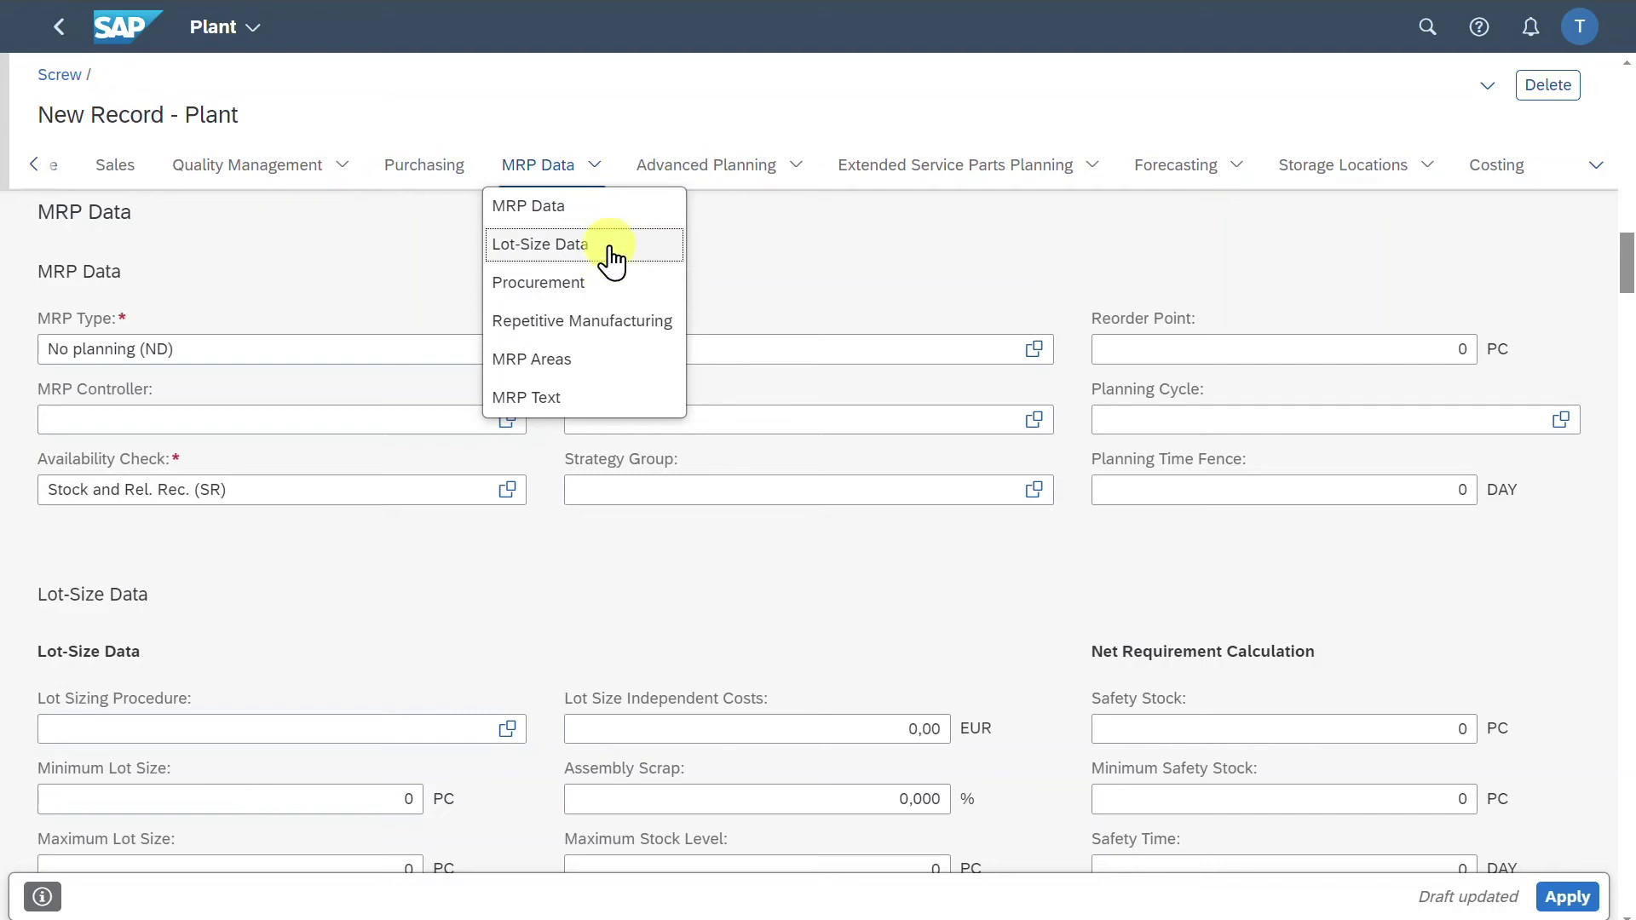
click(408, 594)
scroll(400, 566, down, 1)
click(725, 398)
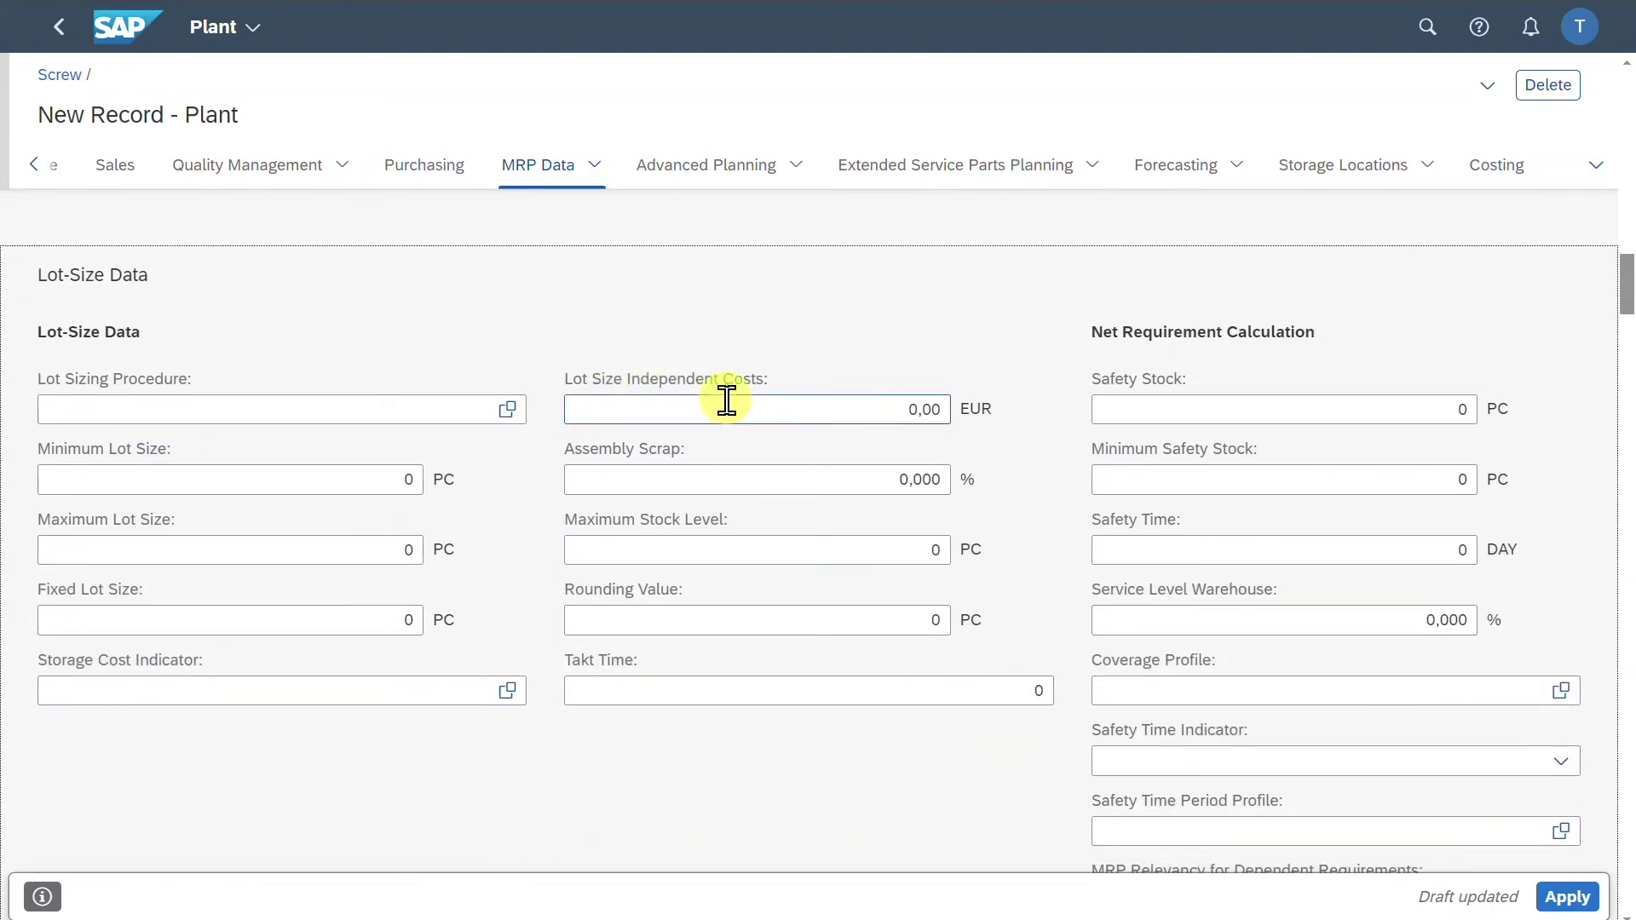
scroll(660, 504, down, 6)
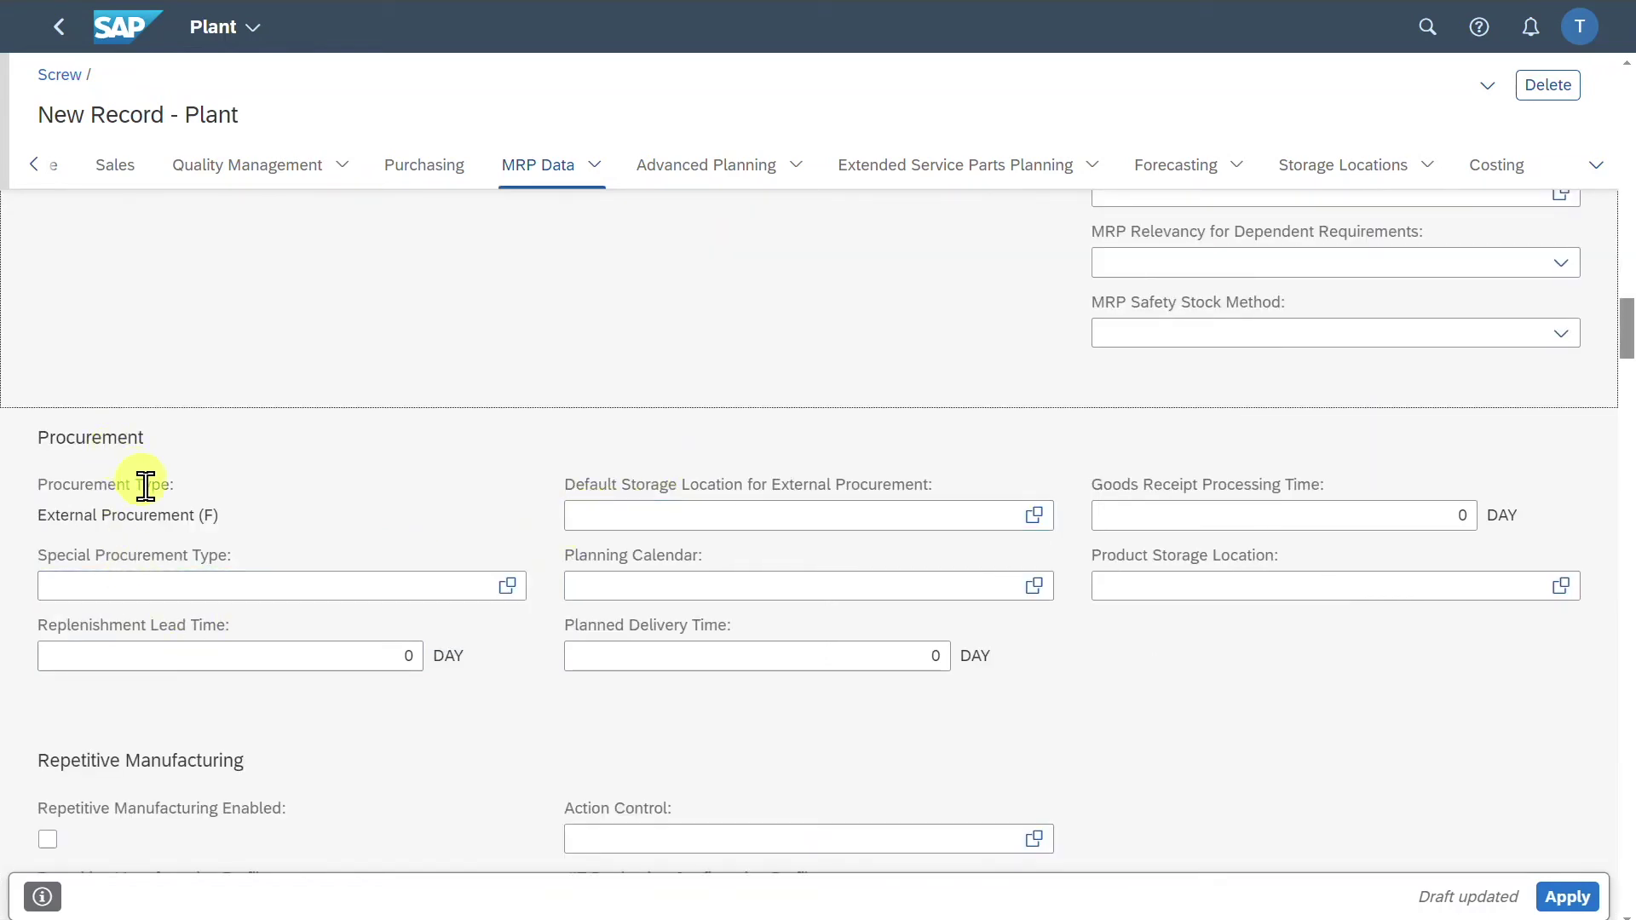
click(509, 586)
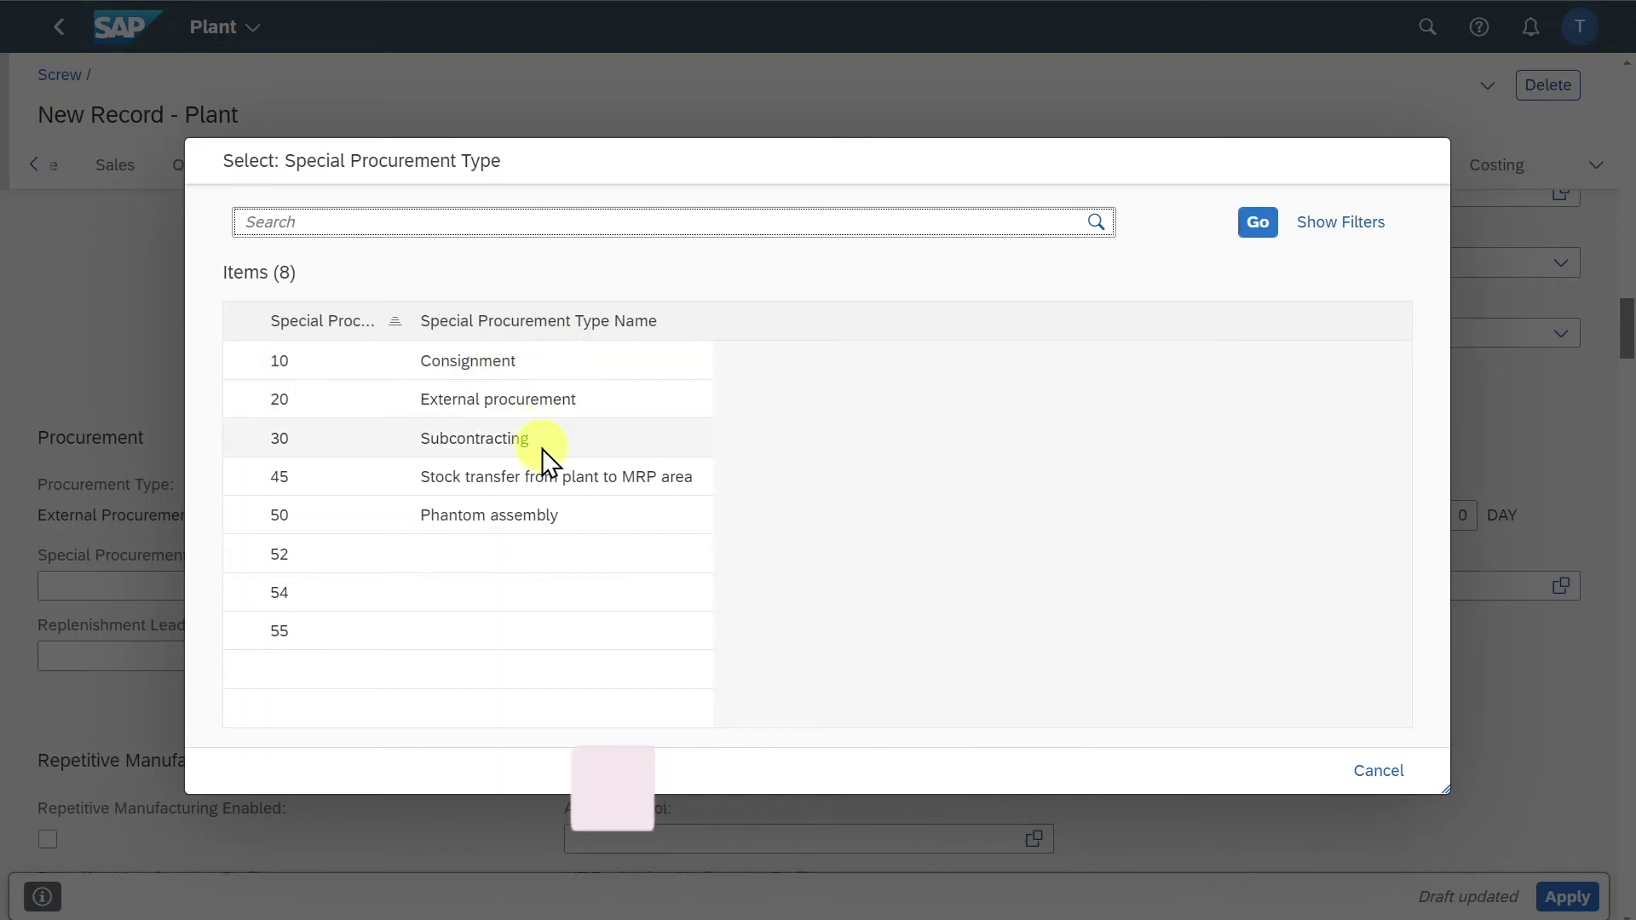
key(Escape)
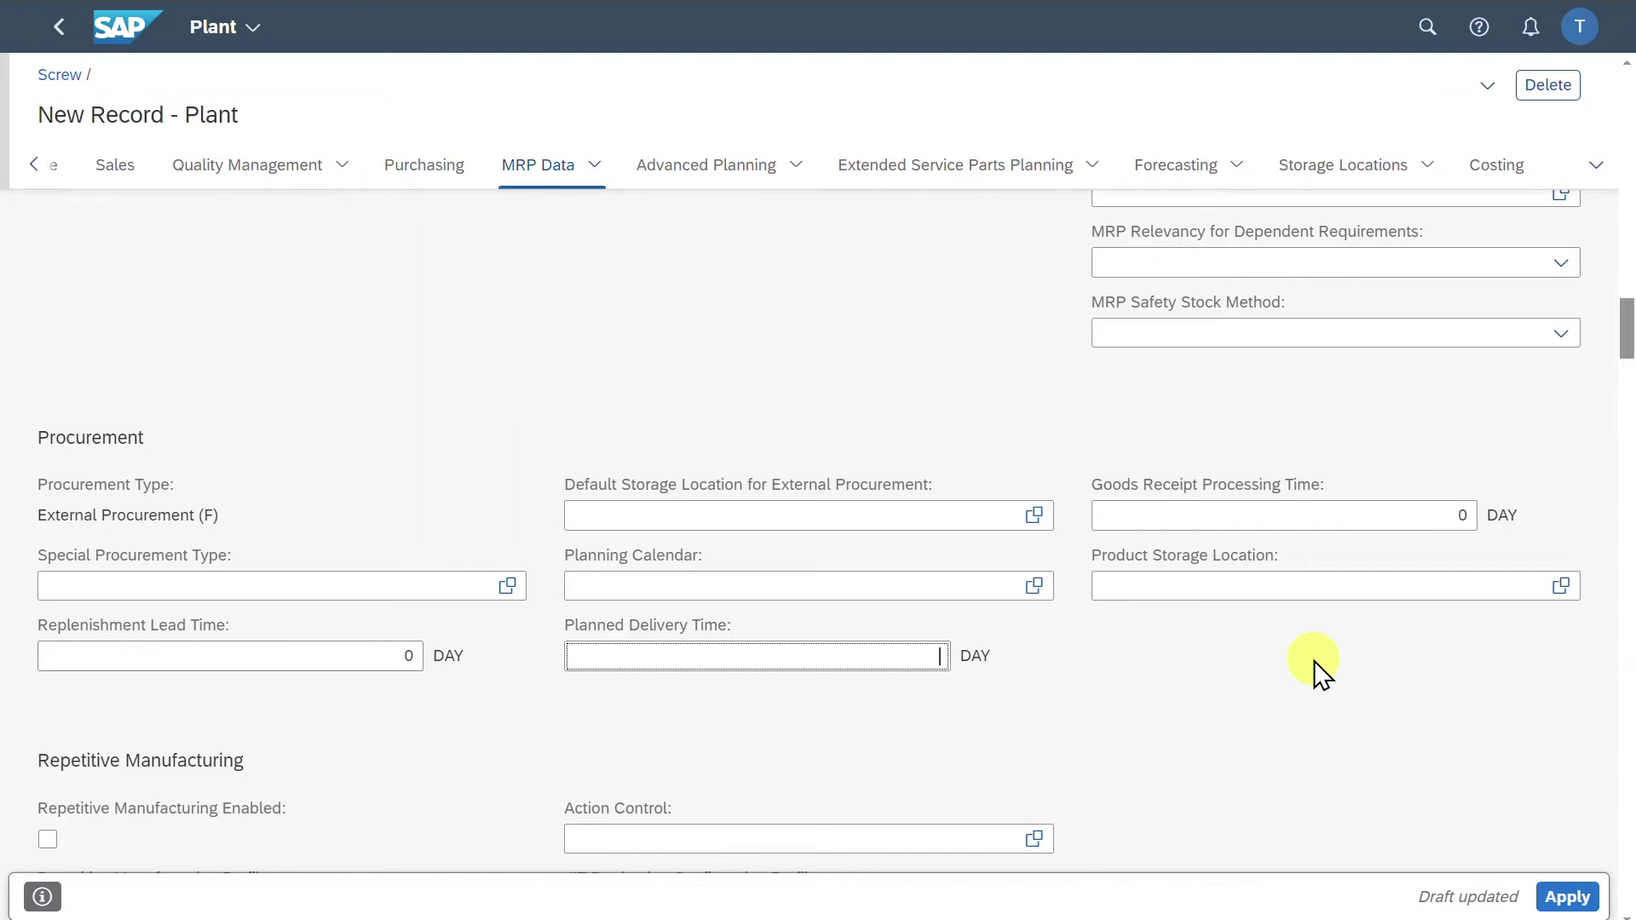
Step: Enter a planned delivery time of 5 days and choose product storage location 0001
text(5)
click(1314, 662)
click(1563, 588)
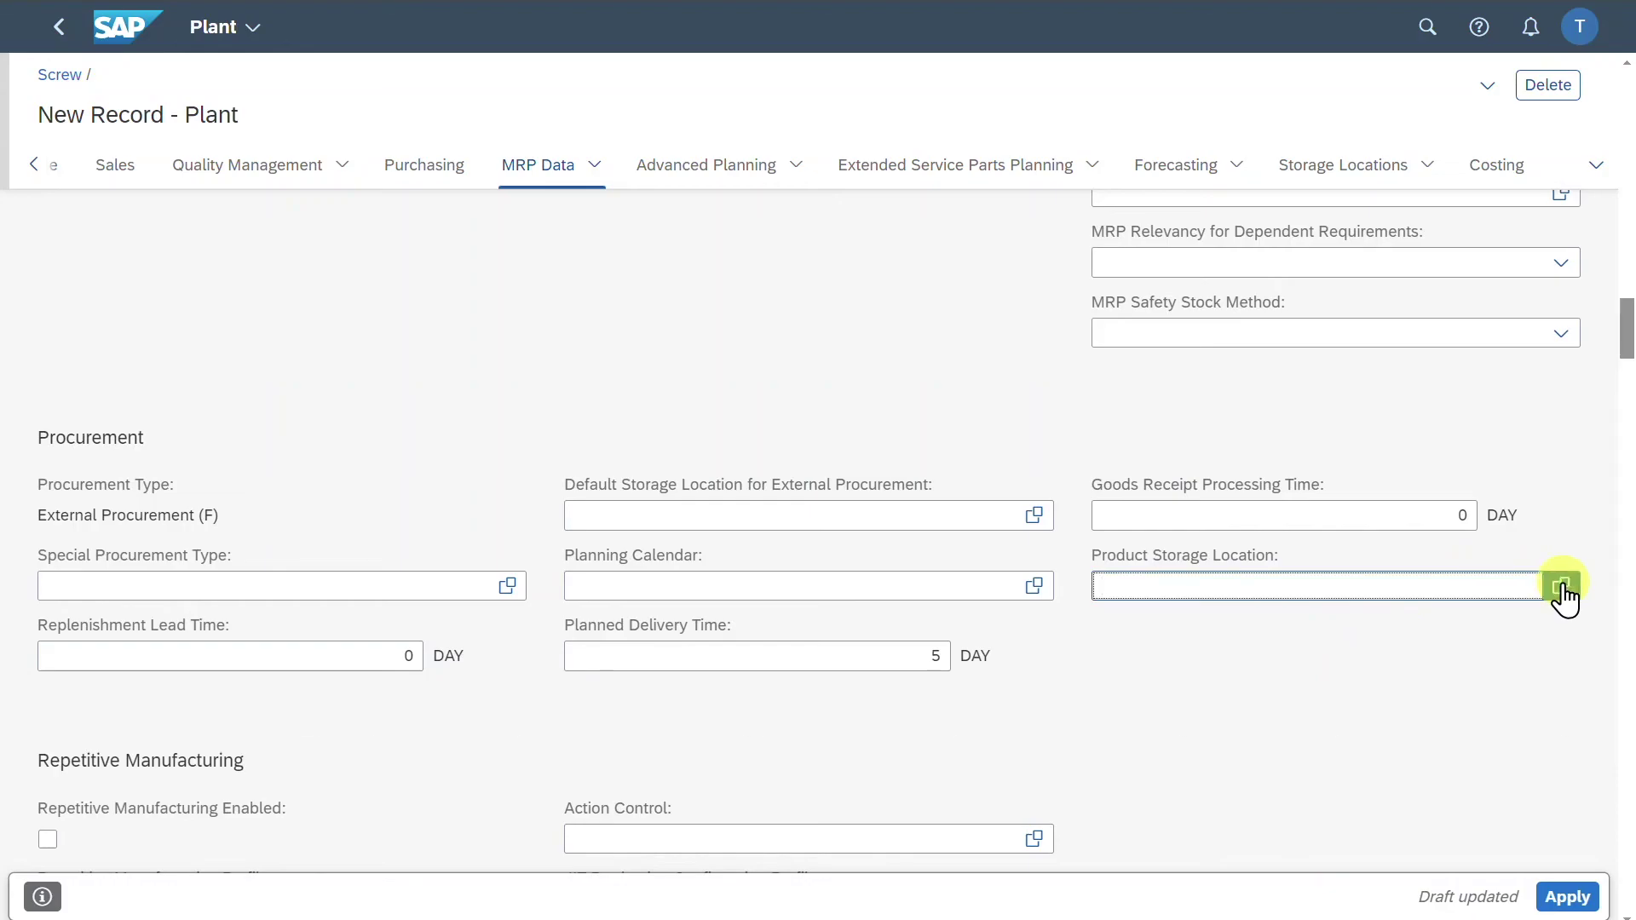
click(591, 373)
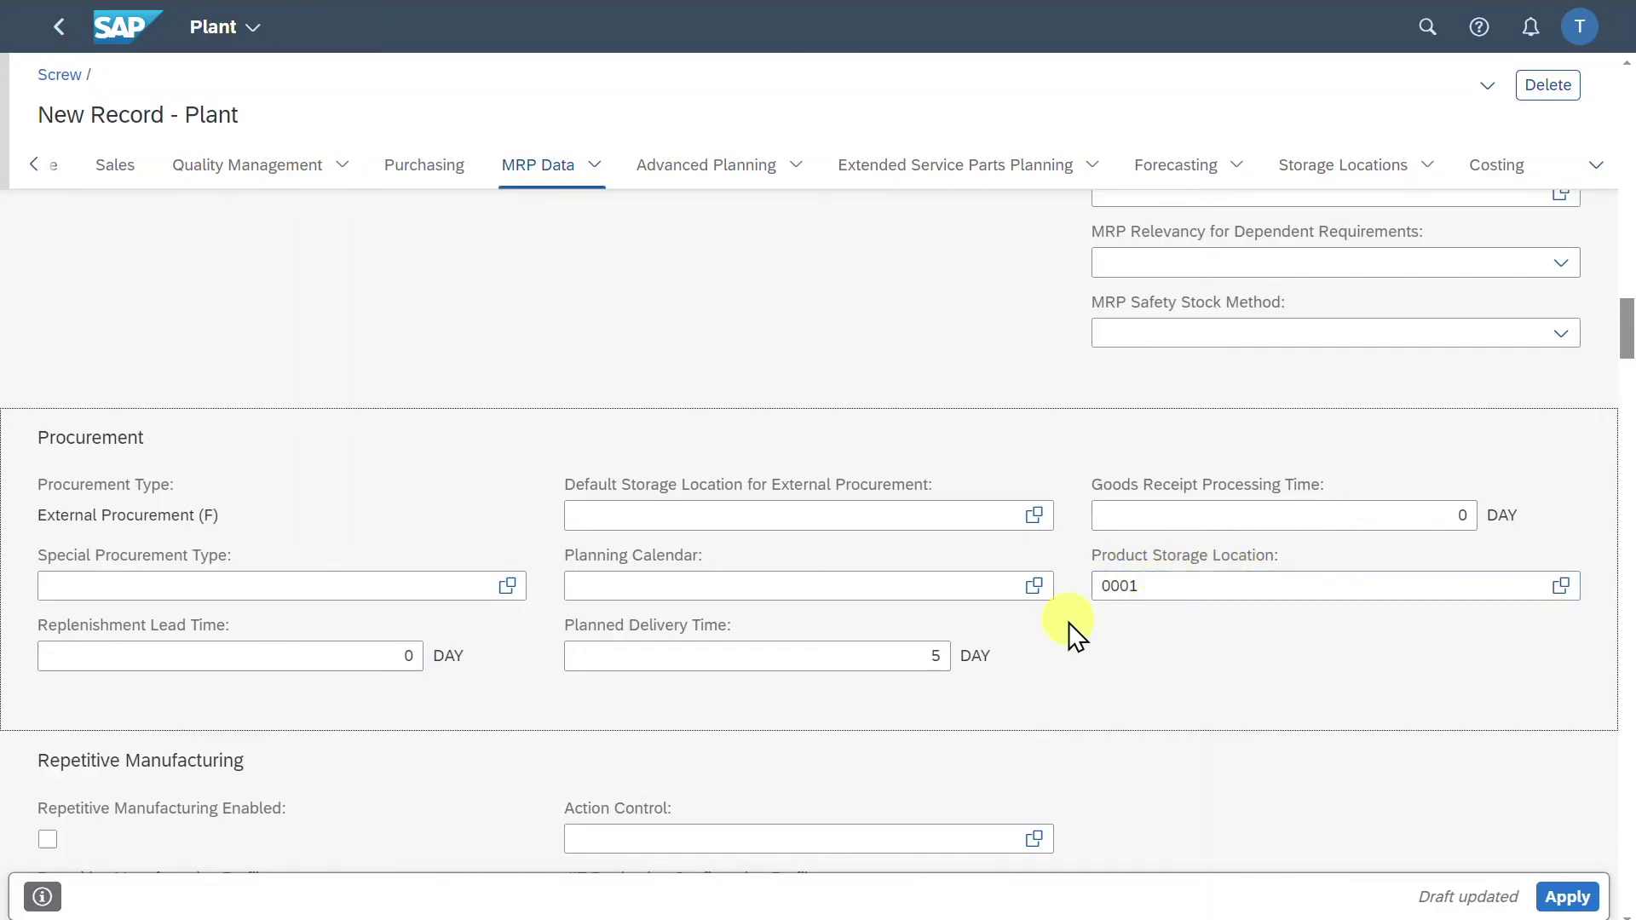
scroll(1068, 646, down, 3)
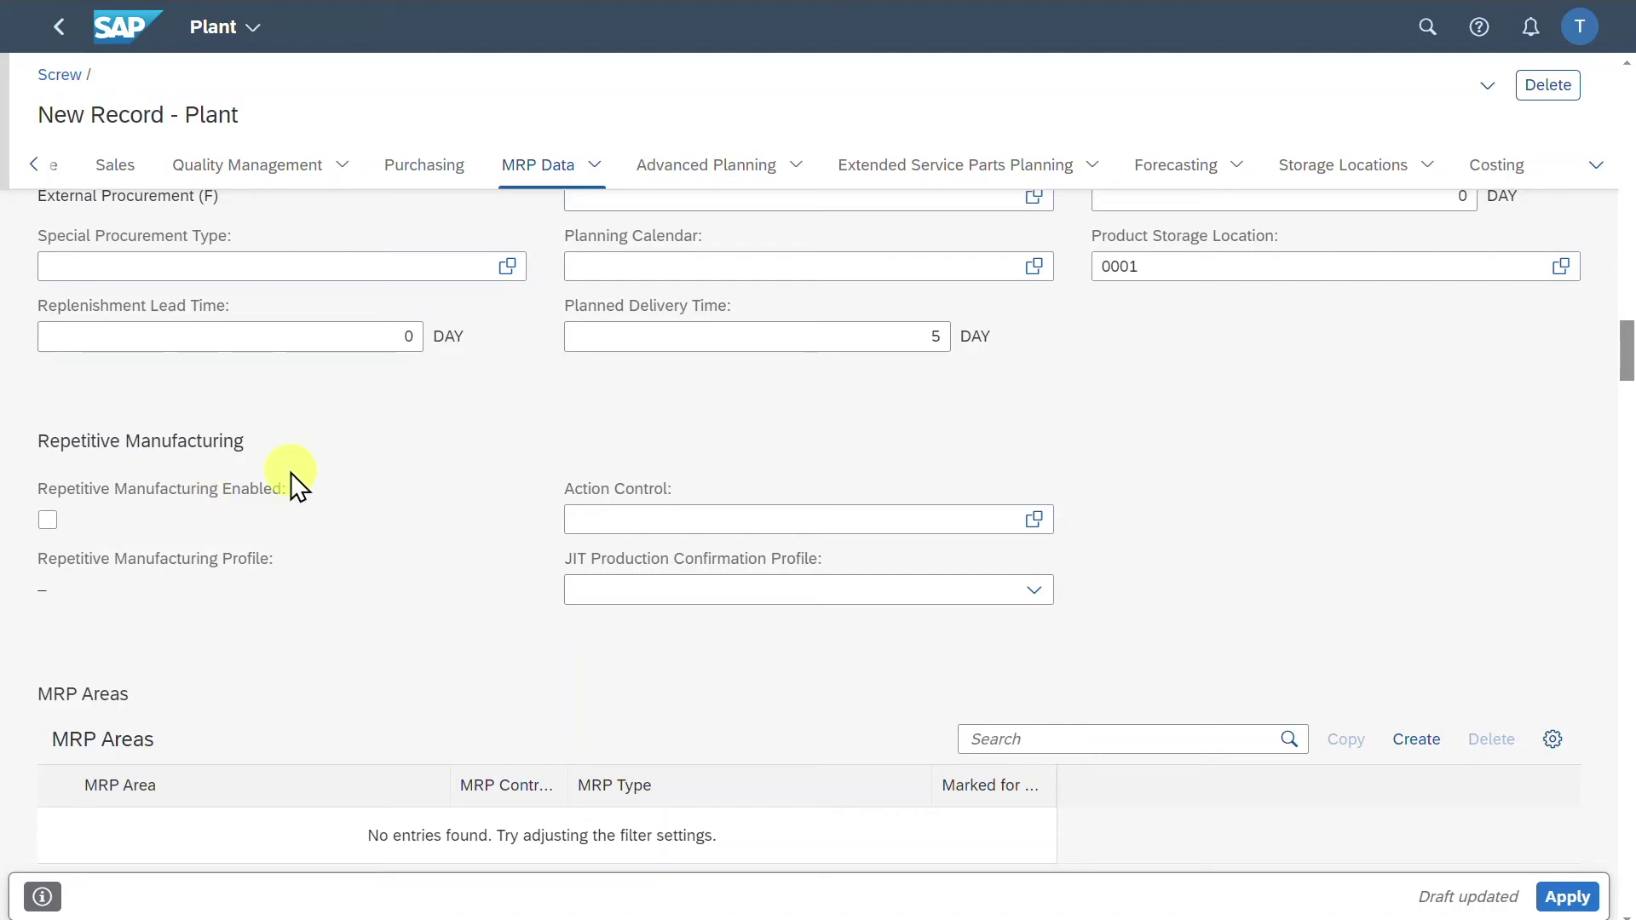
Step: Scroll past Repetitive Manufacturing, MRP Areas and MRP Text, then jump to Advanced Planning
scroll(460, 527, down, 3)
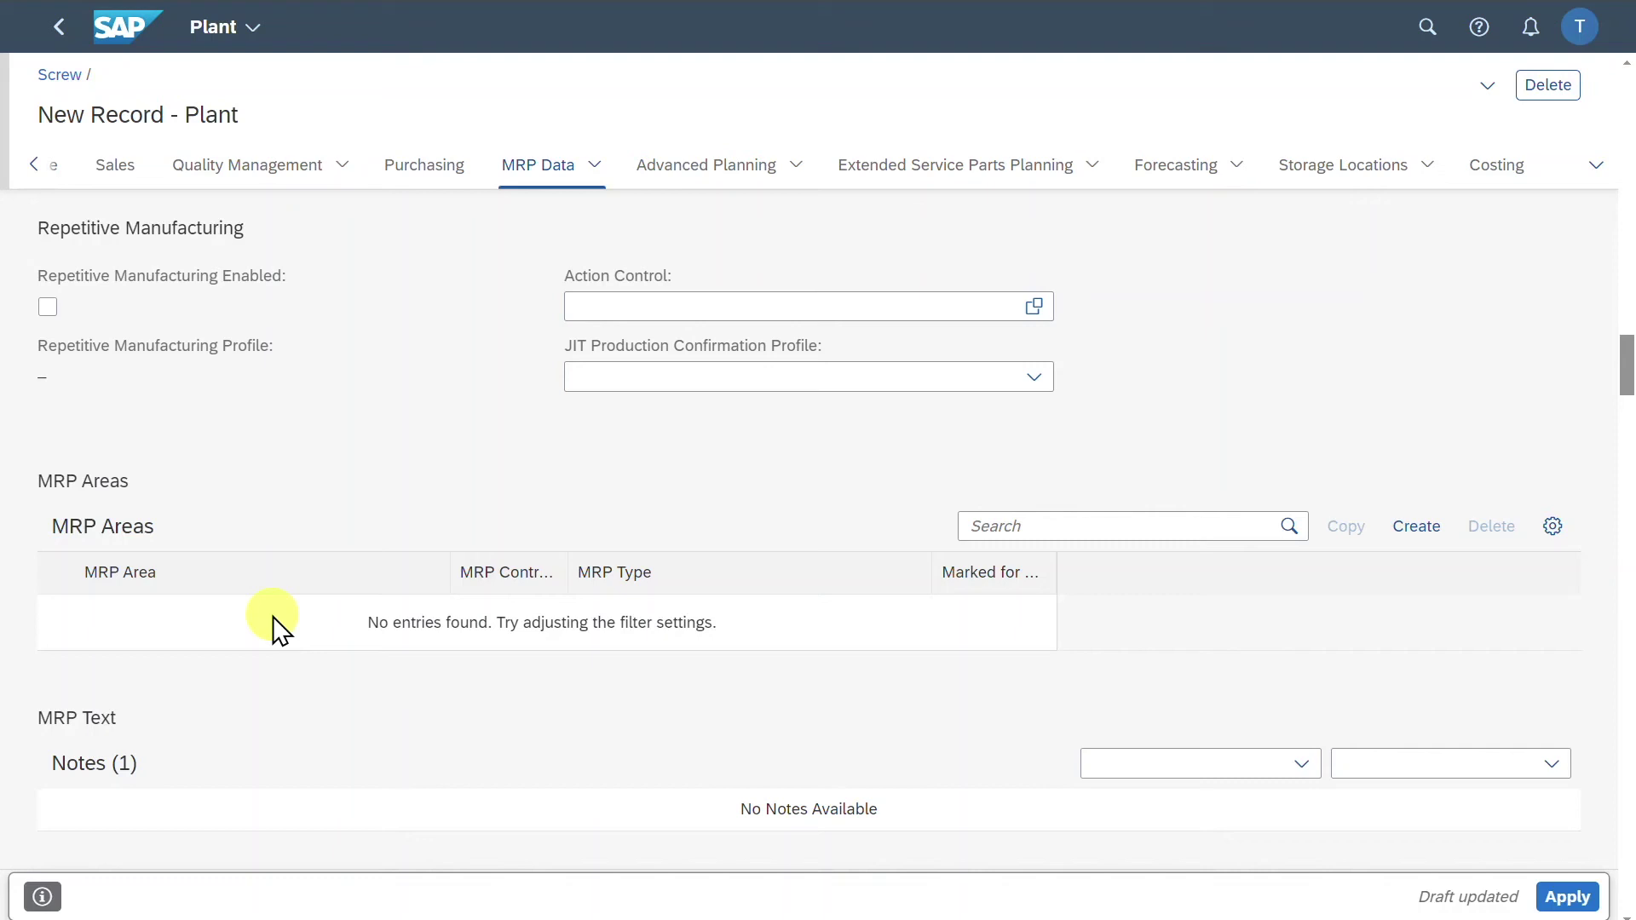
scroll(425, 515, down, 3)
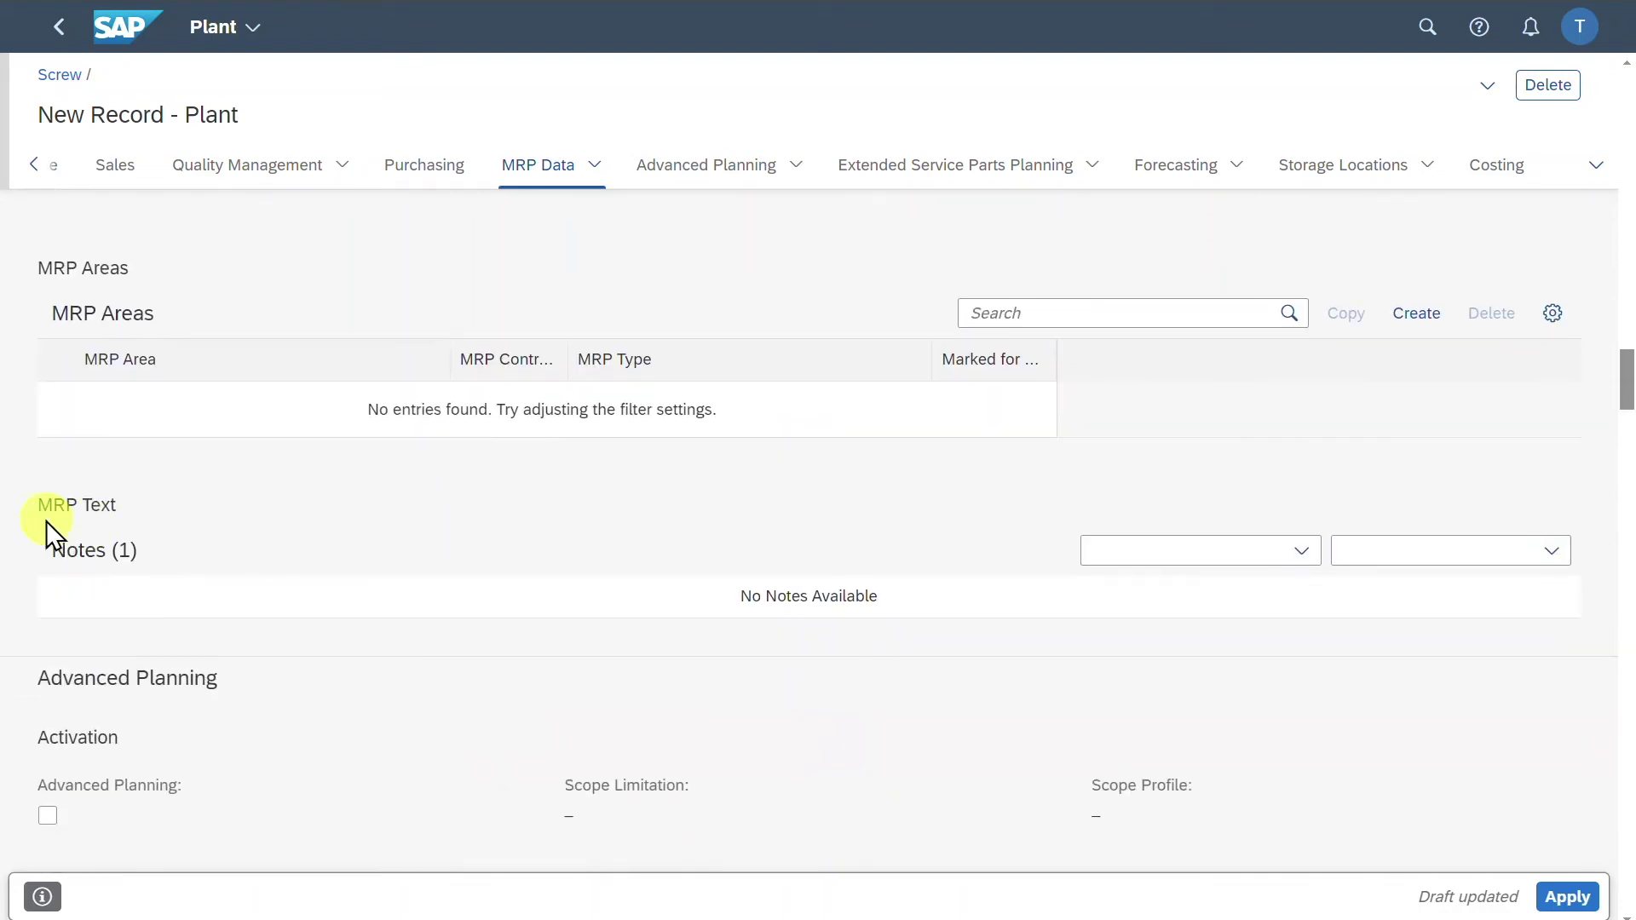
scroll(137, 550, down, 1)
click(701, 166)
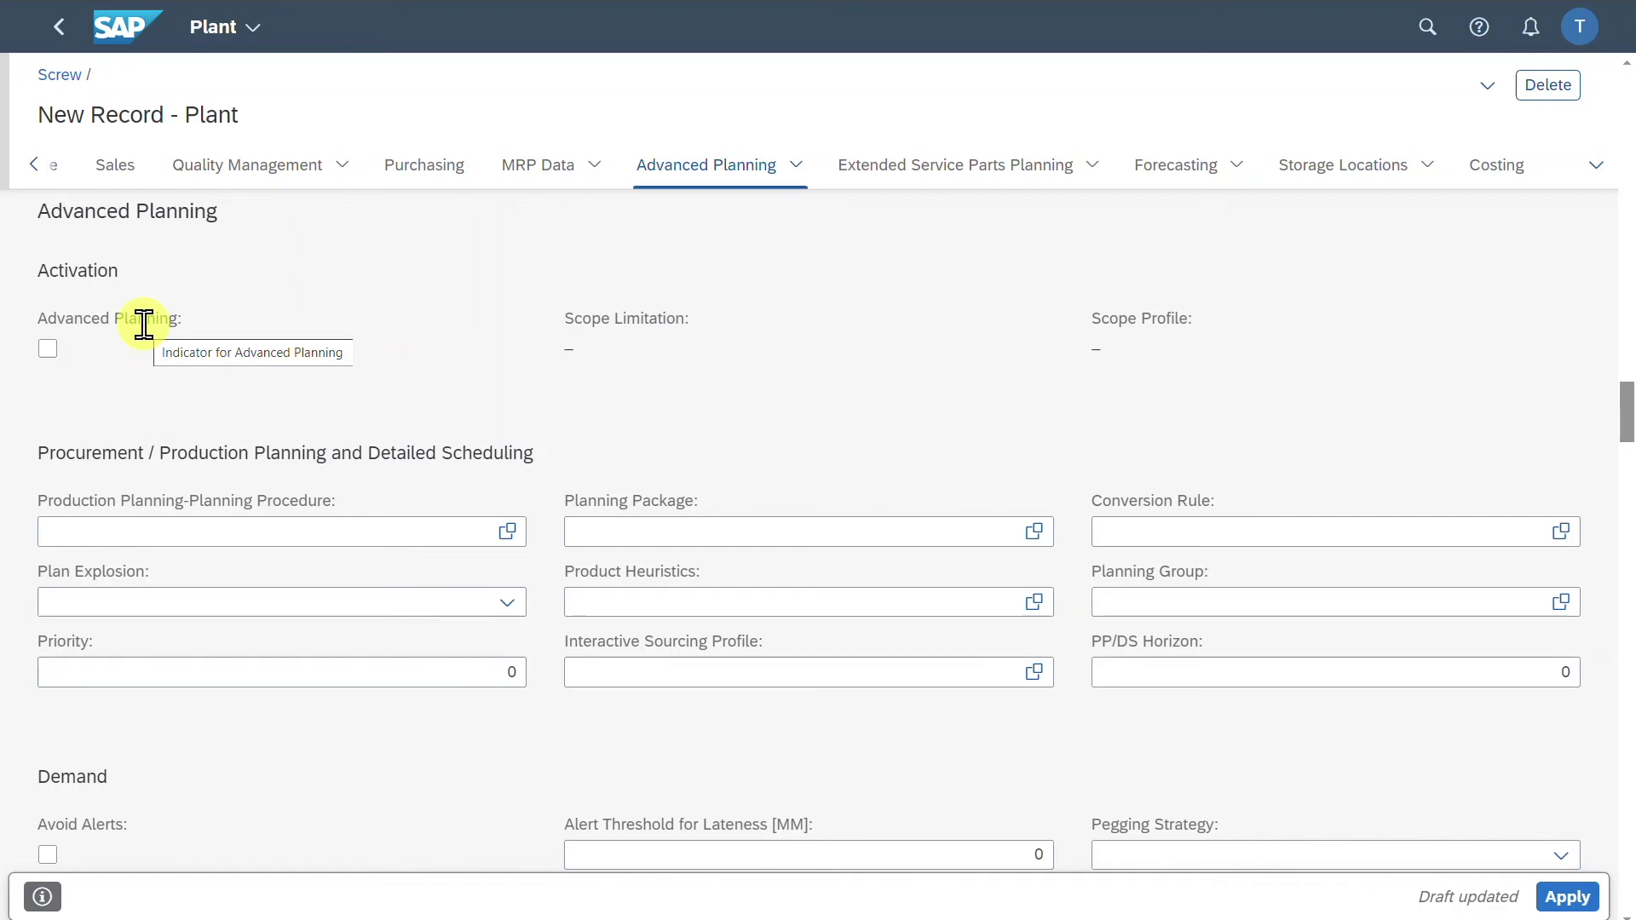
Step: Move through Extended Service Parts Planning and Forecasting to the empty Storage Locations section
click(796, 165)
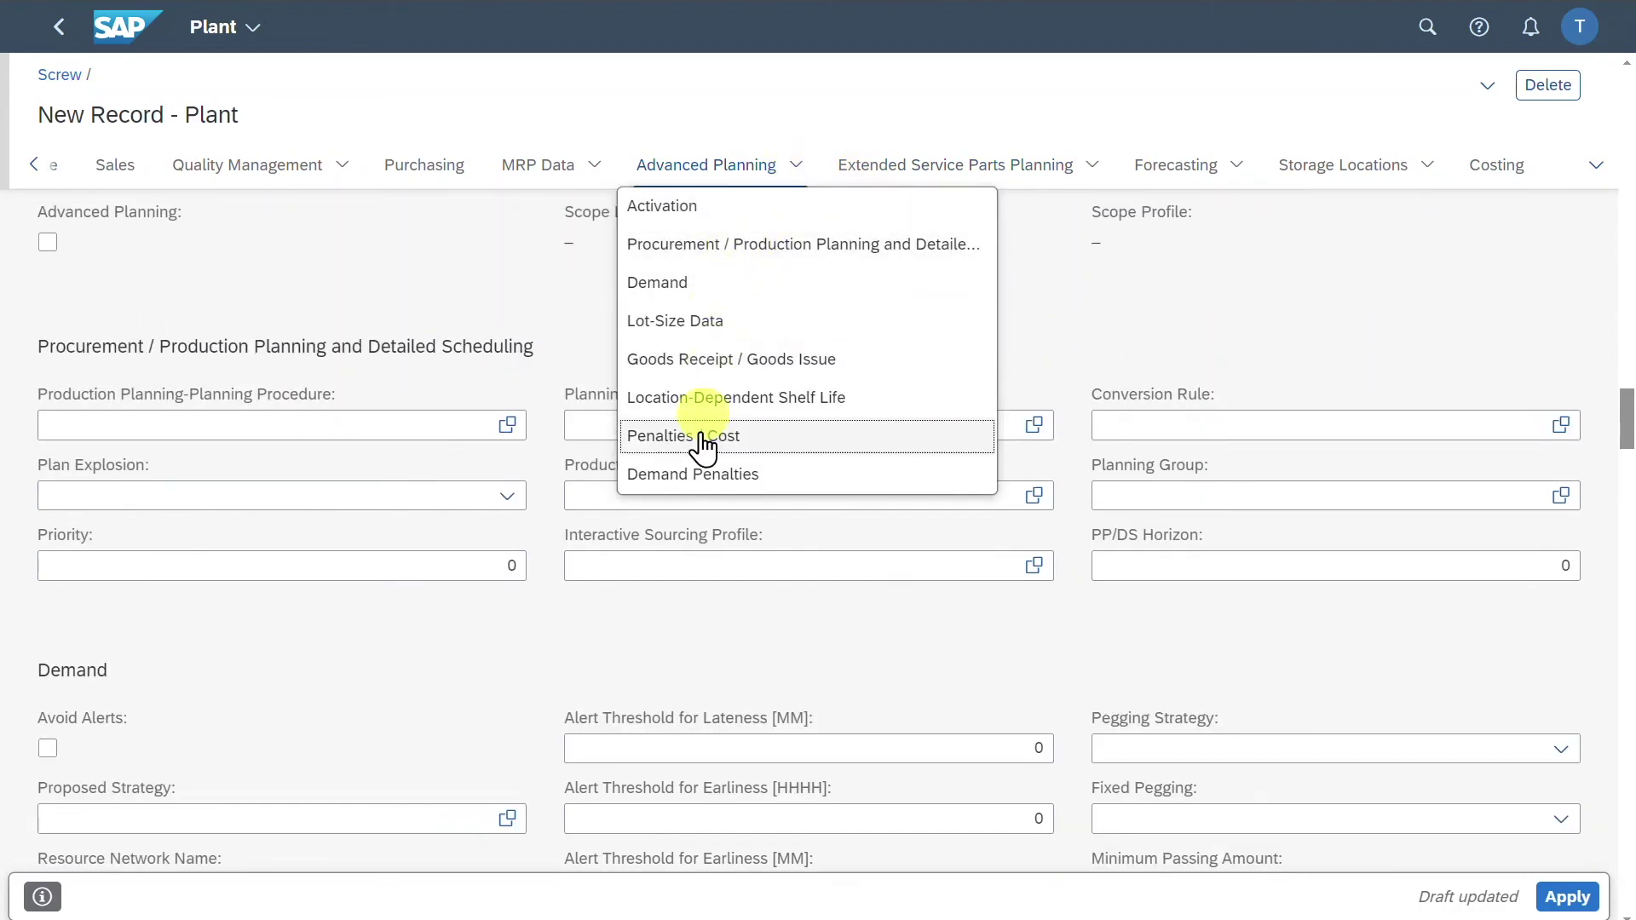
click(1262, 313)
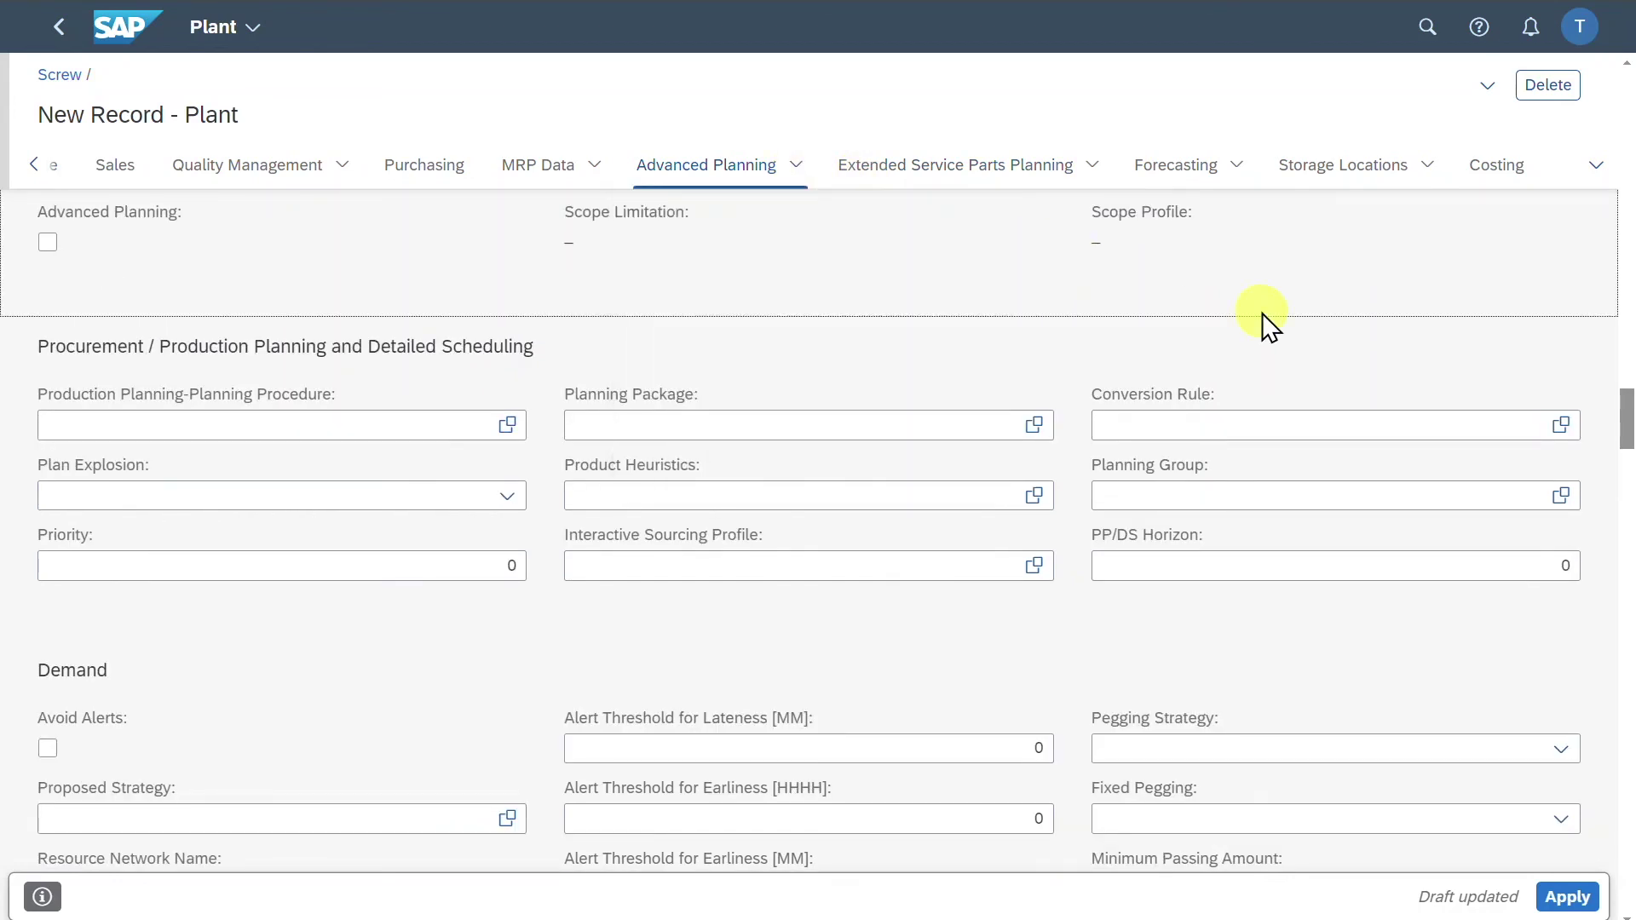
click(943, 170)
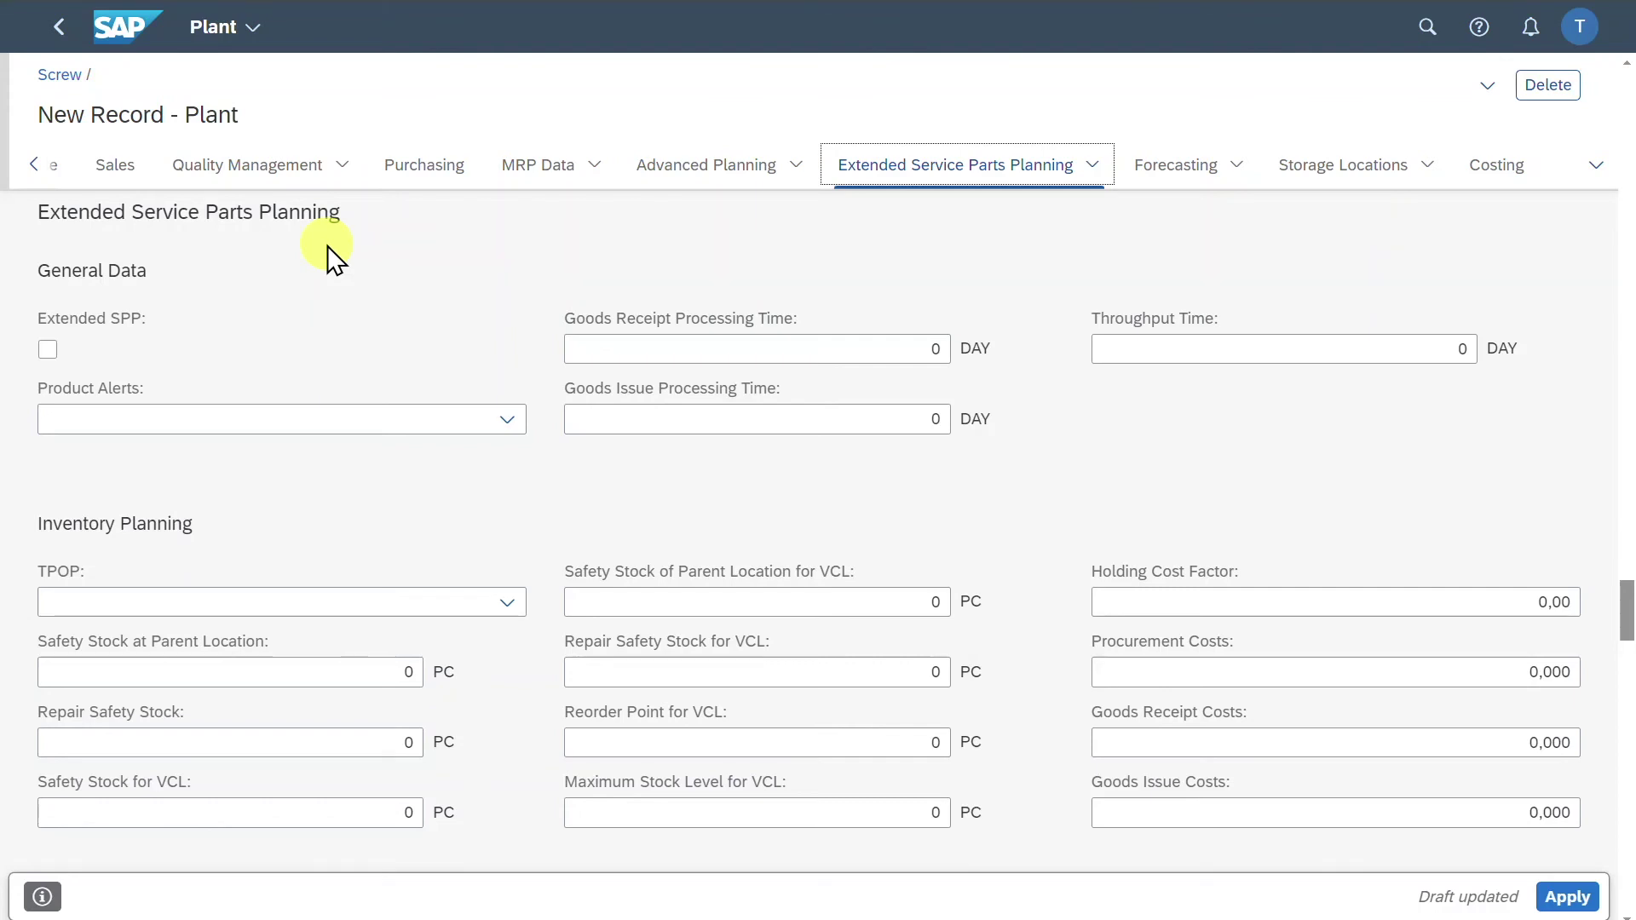
click(1176, 166)
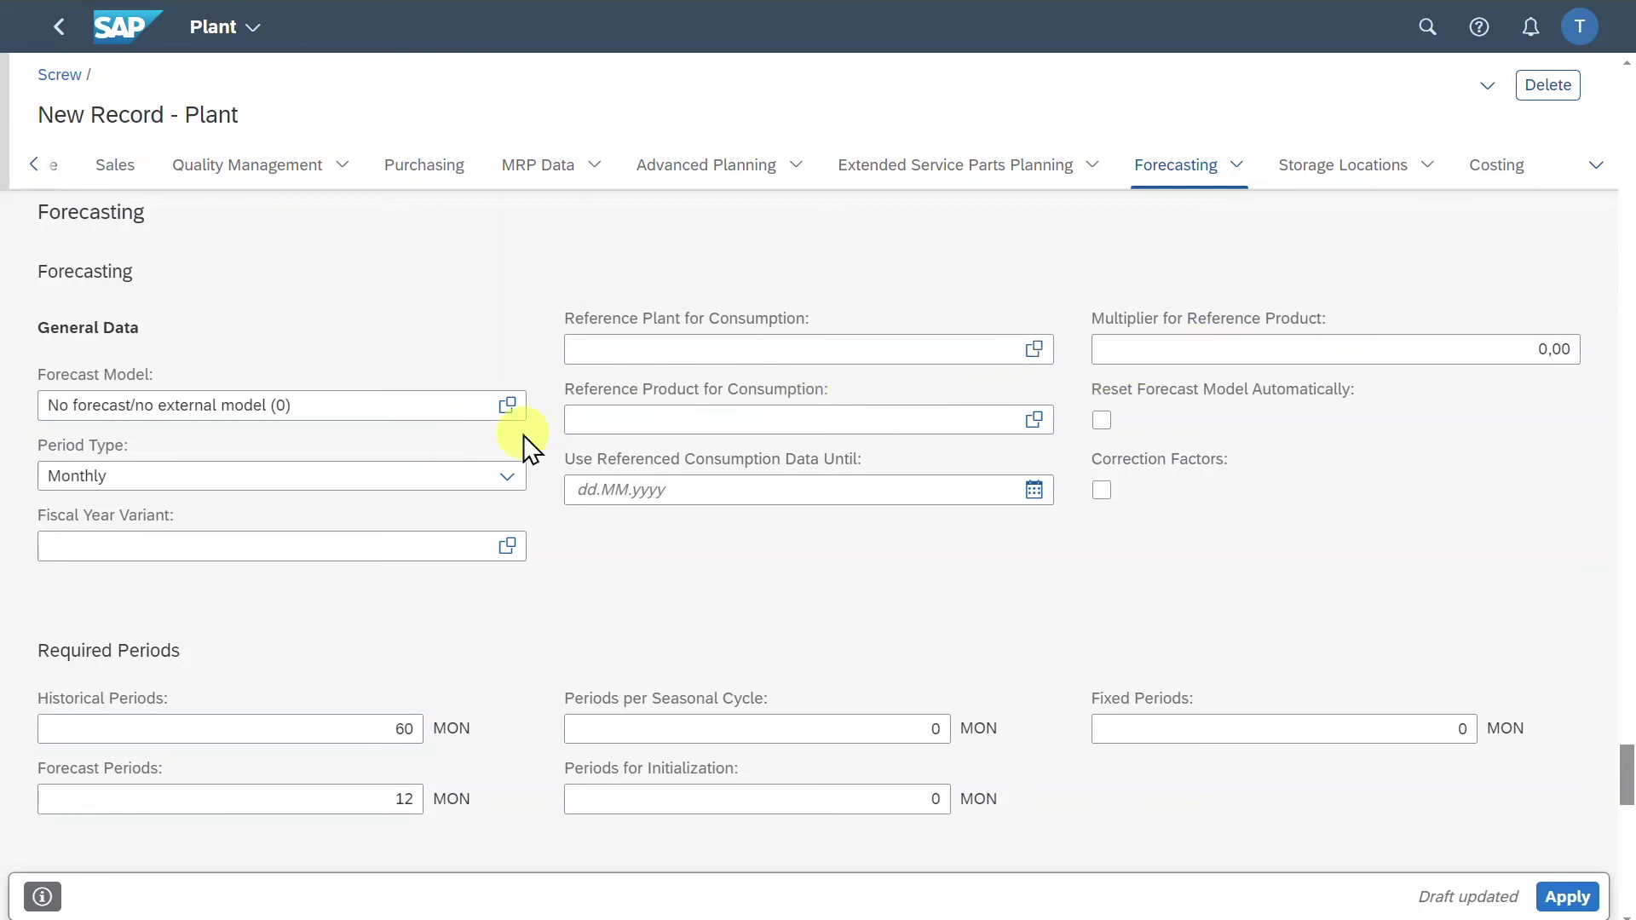
click(1313, 179)
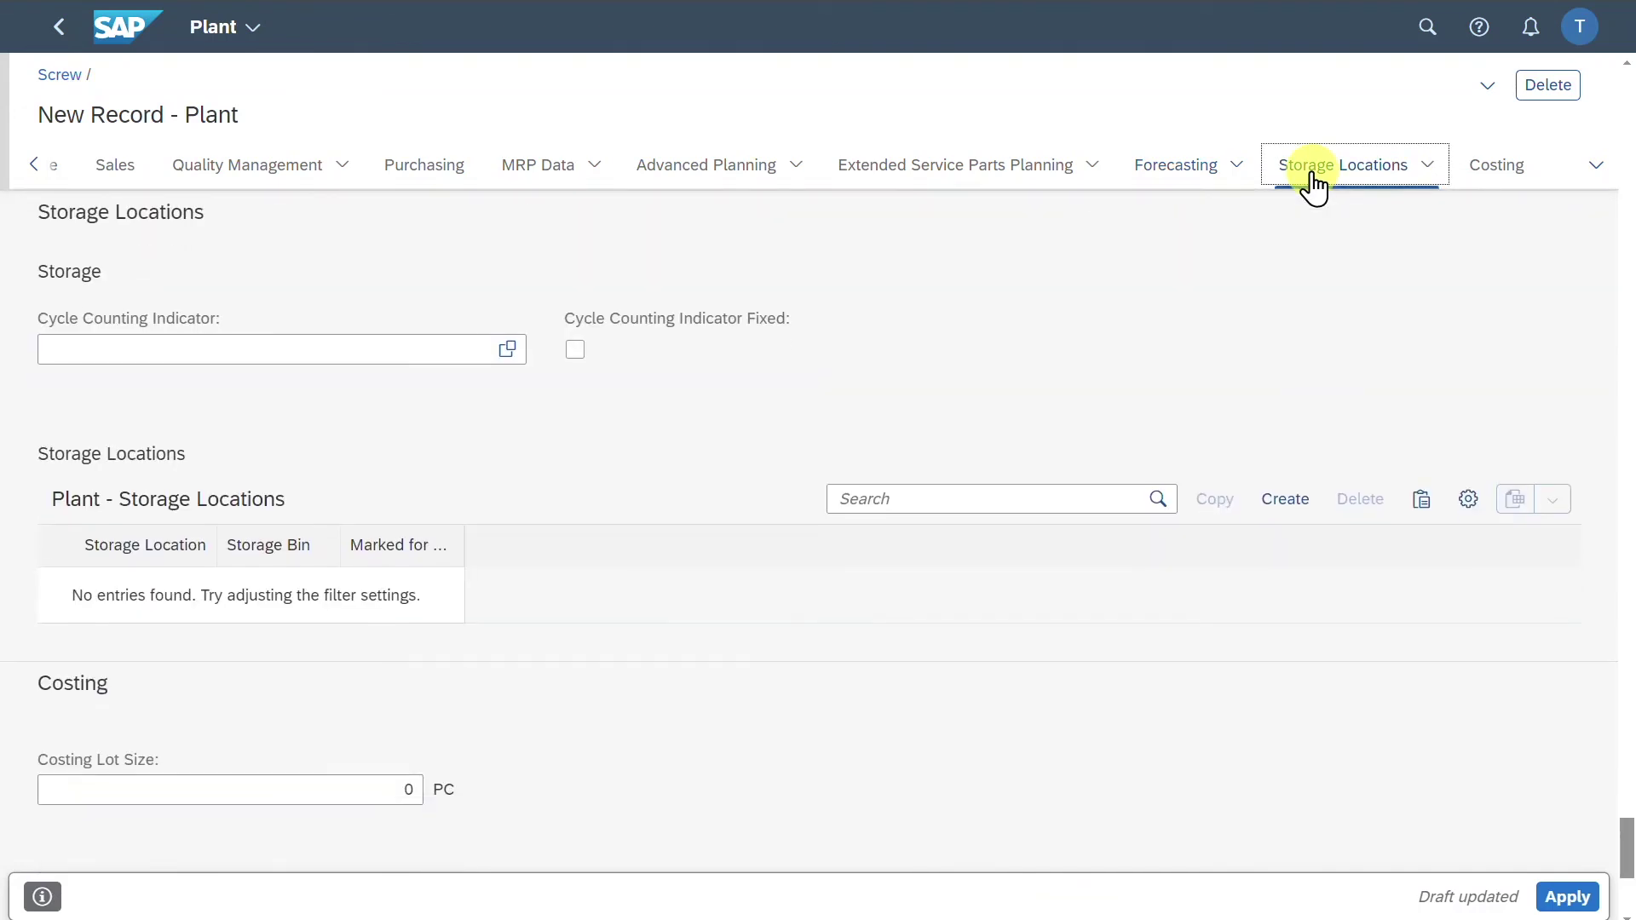
click(288, 345)
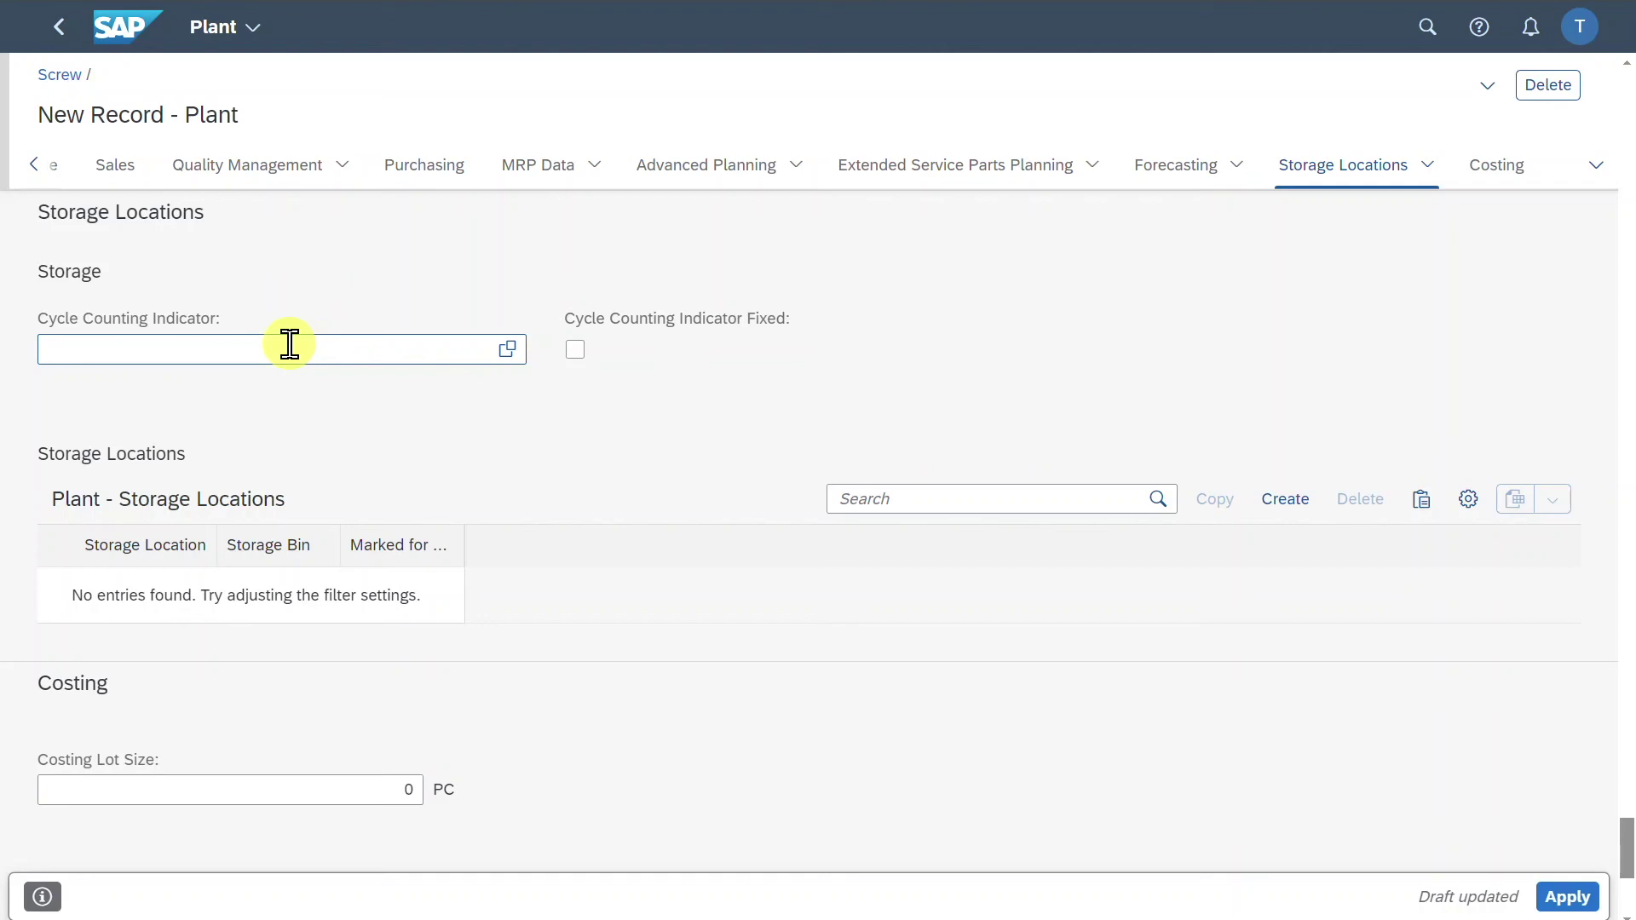
Step: Add a storage location 0001 row to plant 1010 and apply the plant data
scroll(380, 426, down, 3)
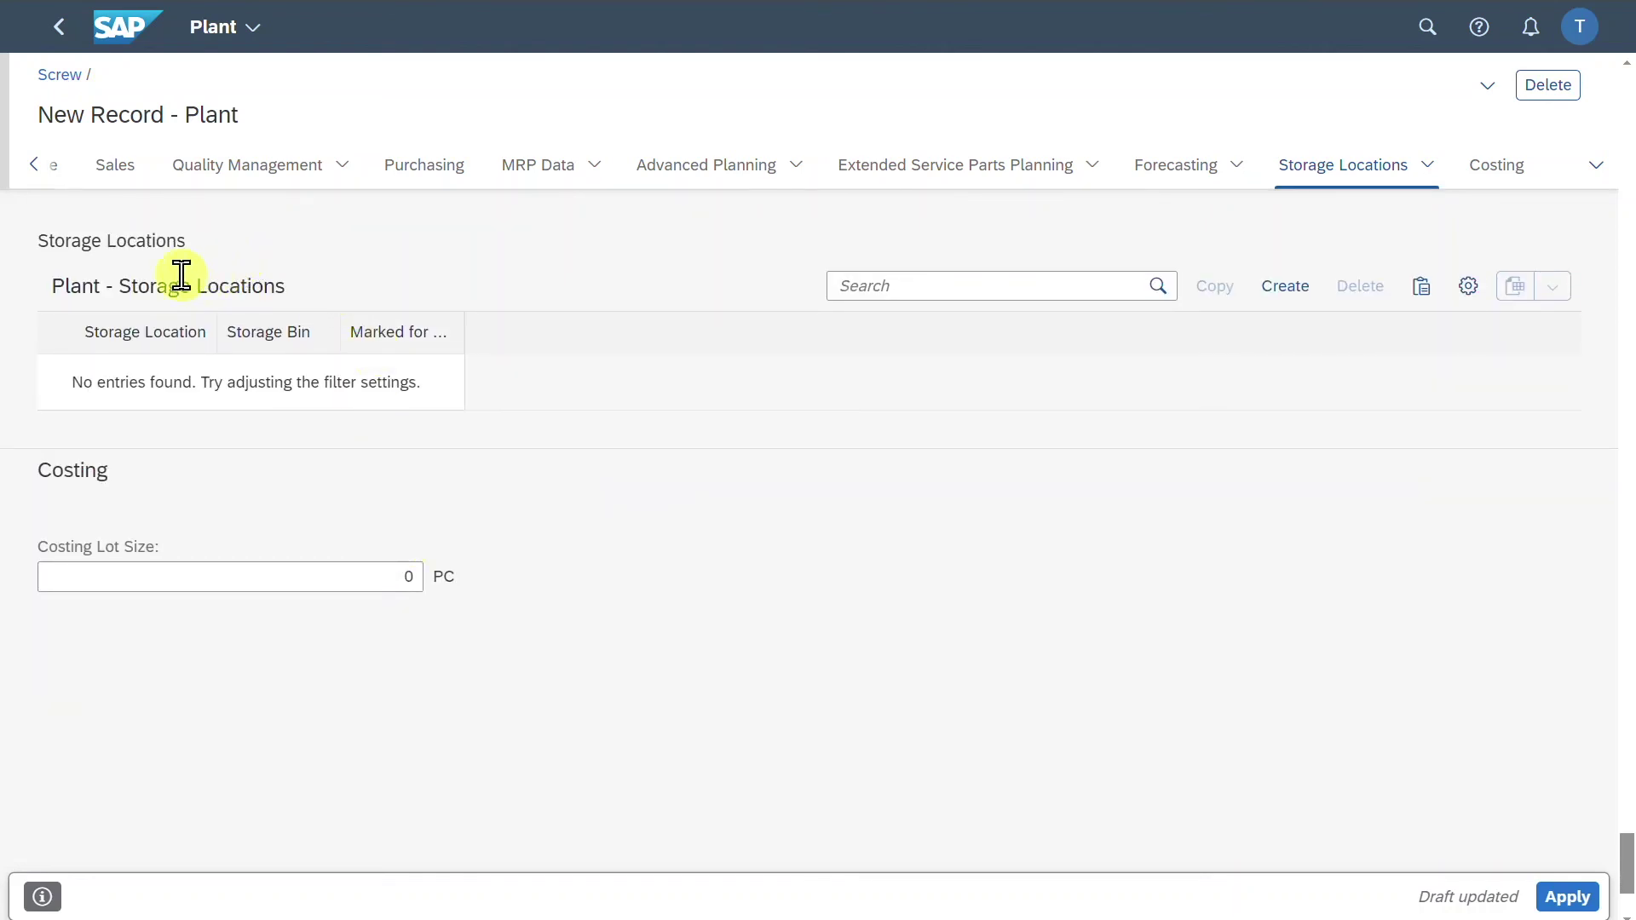
click(1285, 286)
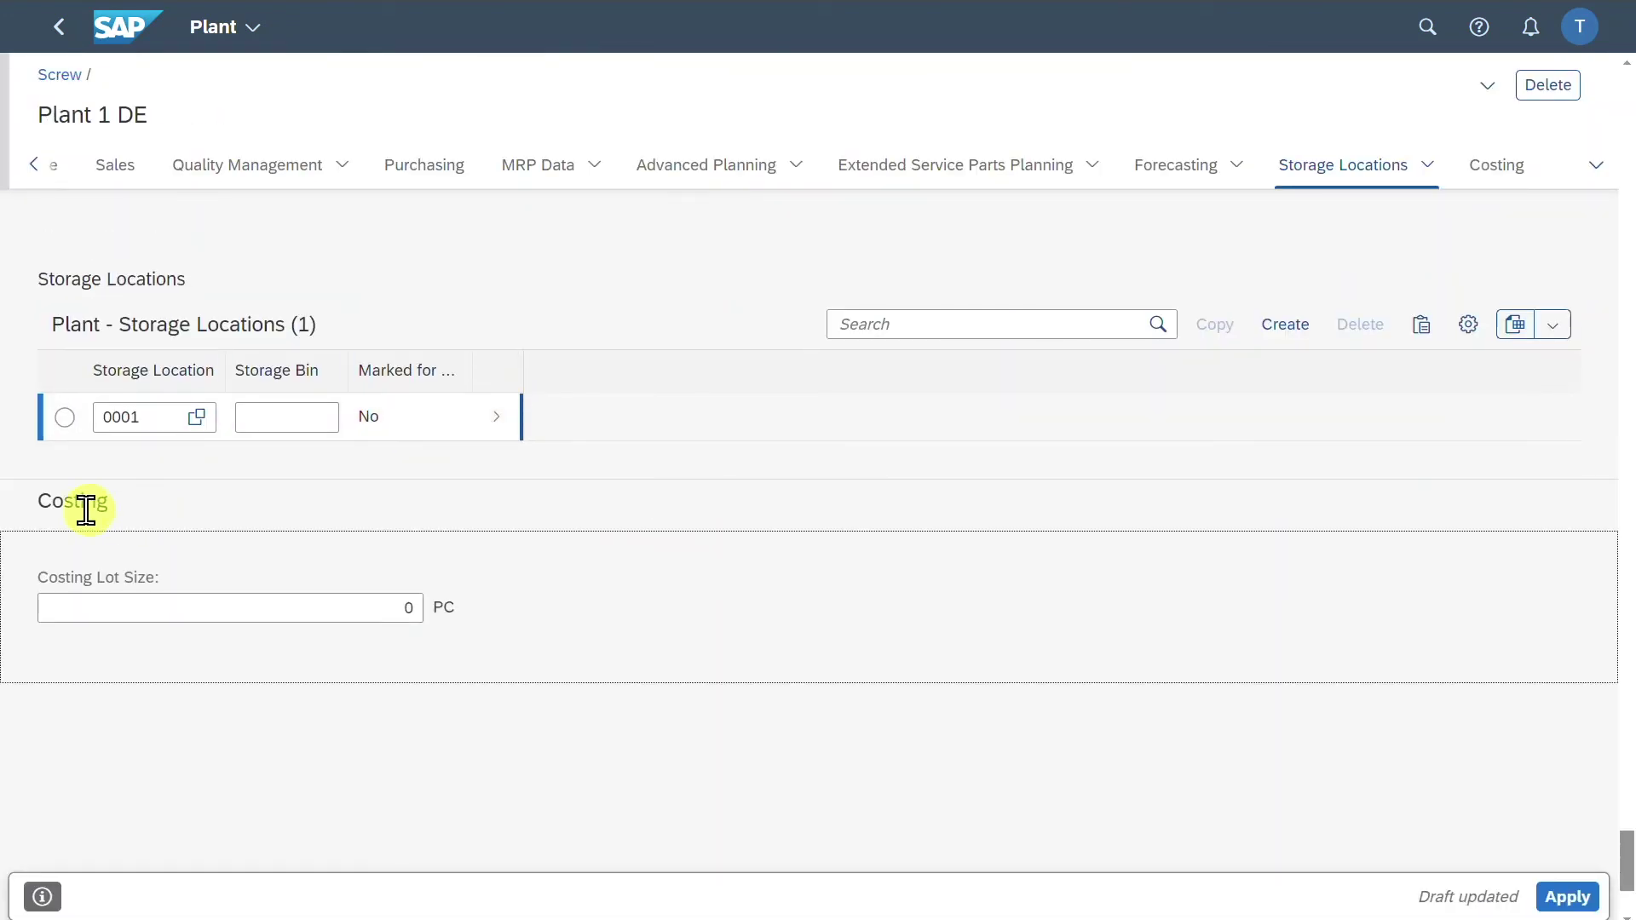
click(197, 610)
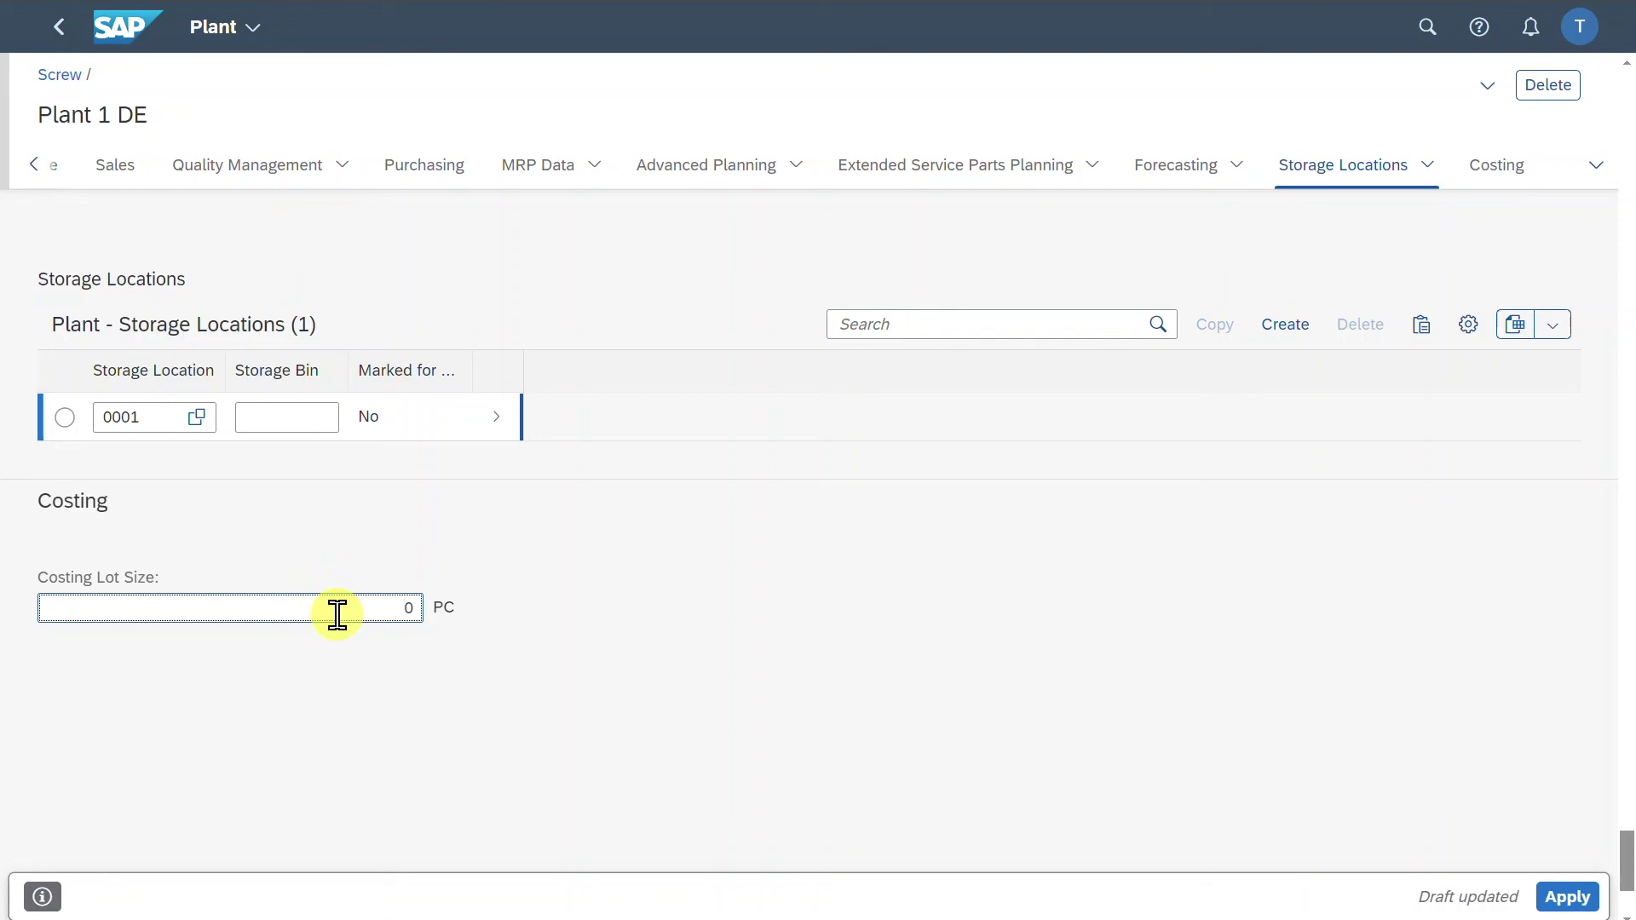
click(1568, 897)
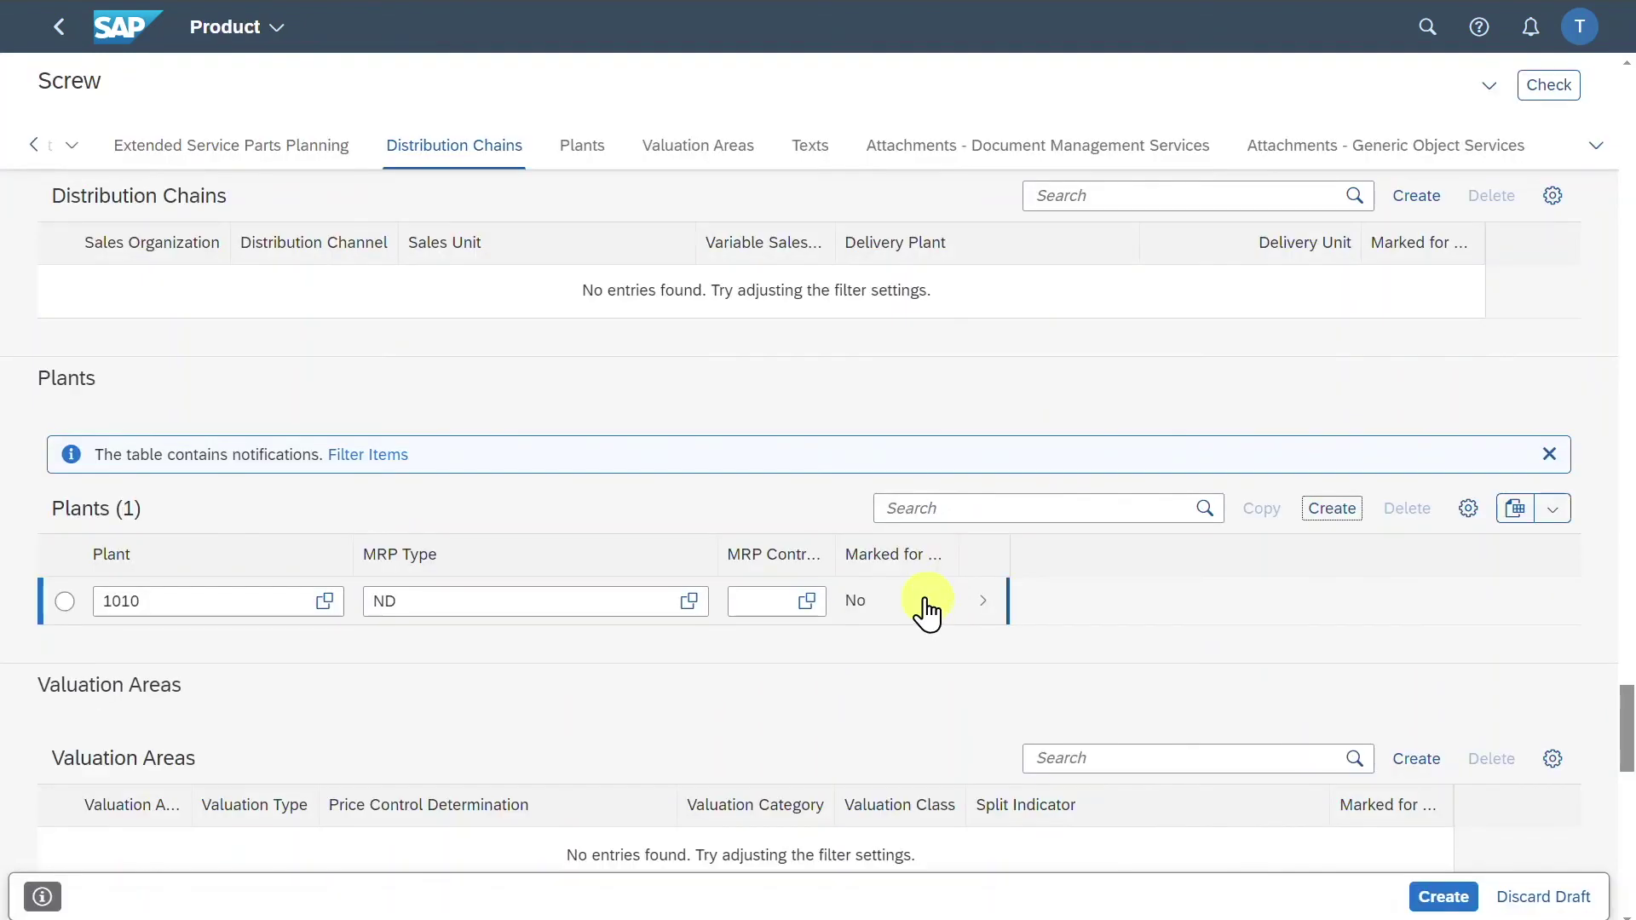
Step: Go to the Screw product's Valuation Areas section and create a new valuation area record
click(699, 147)
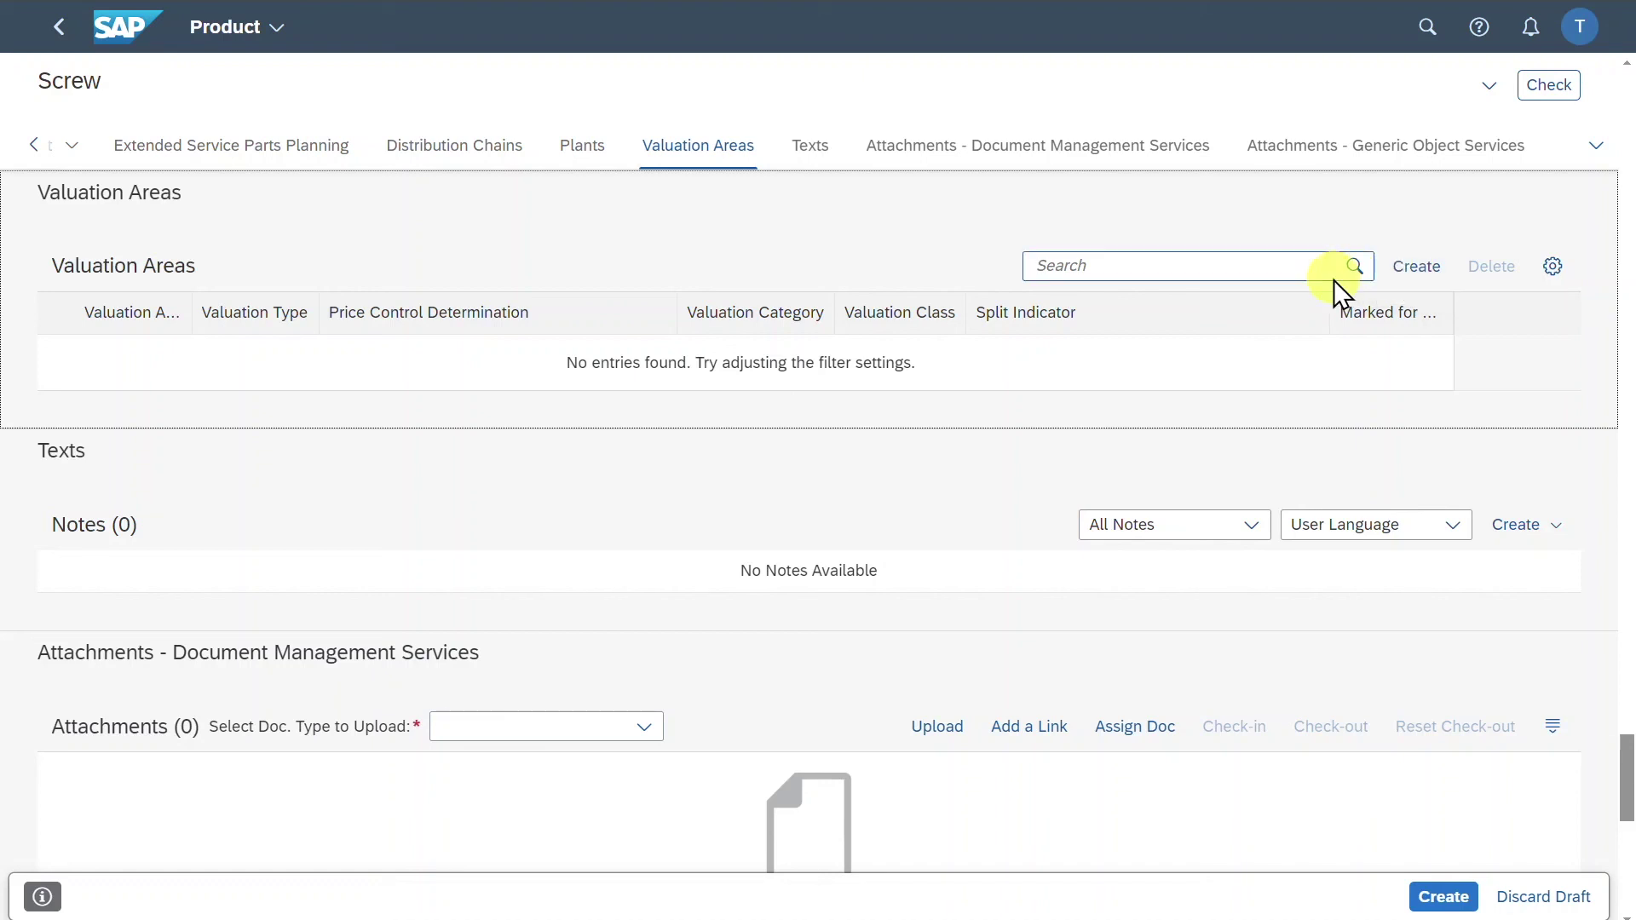
click(1402, 280)
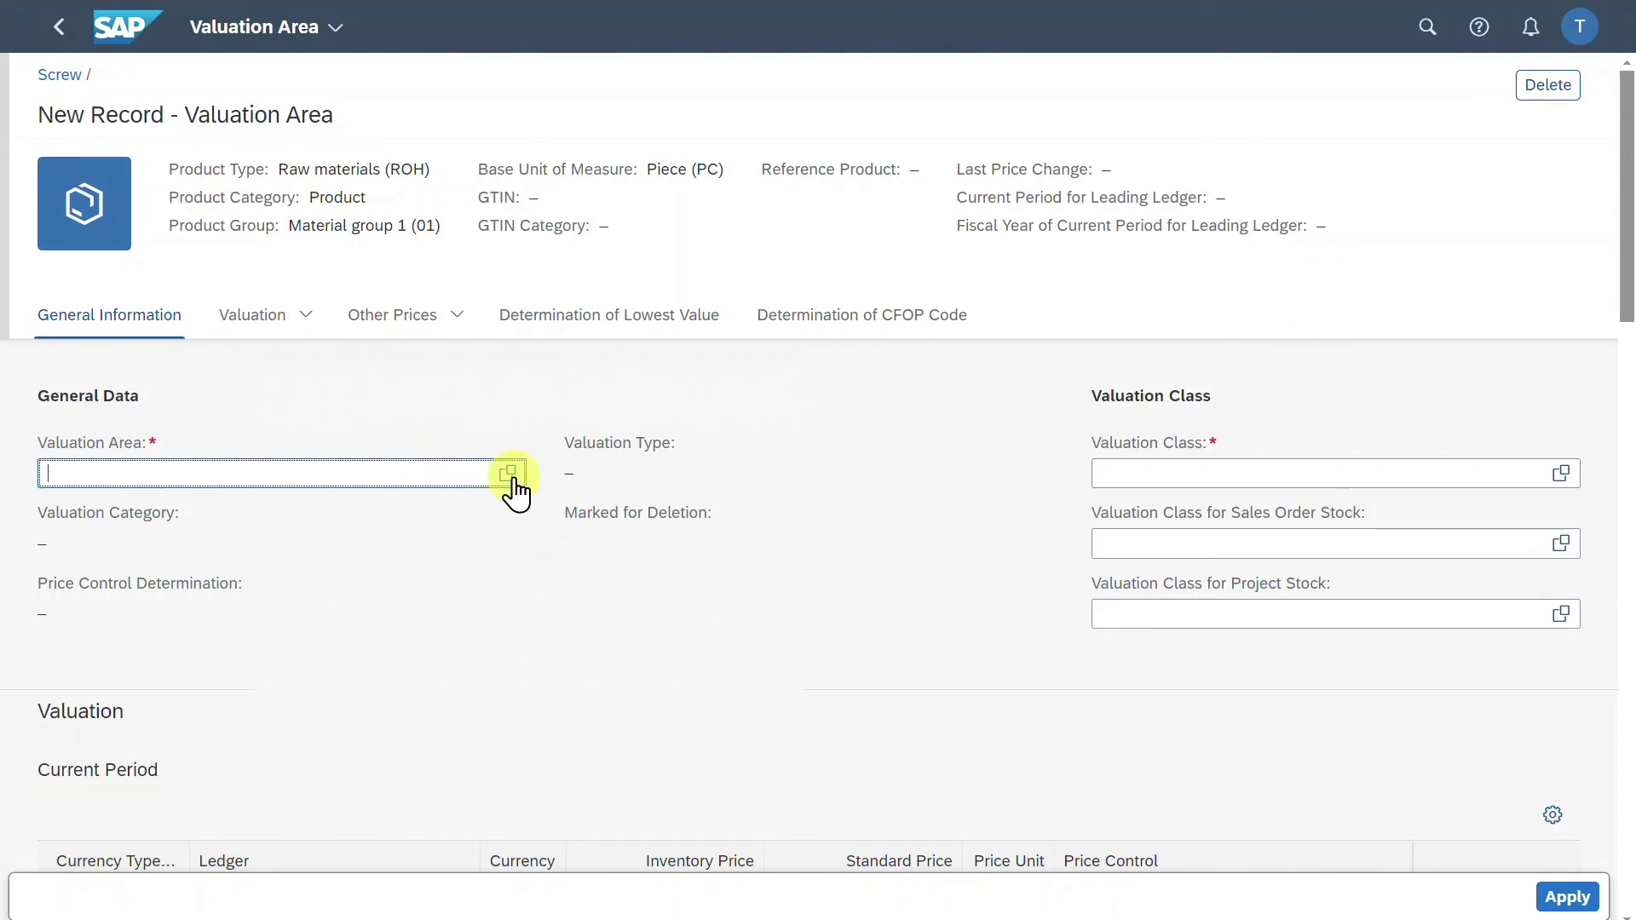
Step: Choose valuation area 1010 and valuation class Raw Materials (3000)
click(509, 474)
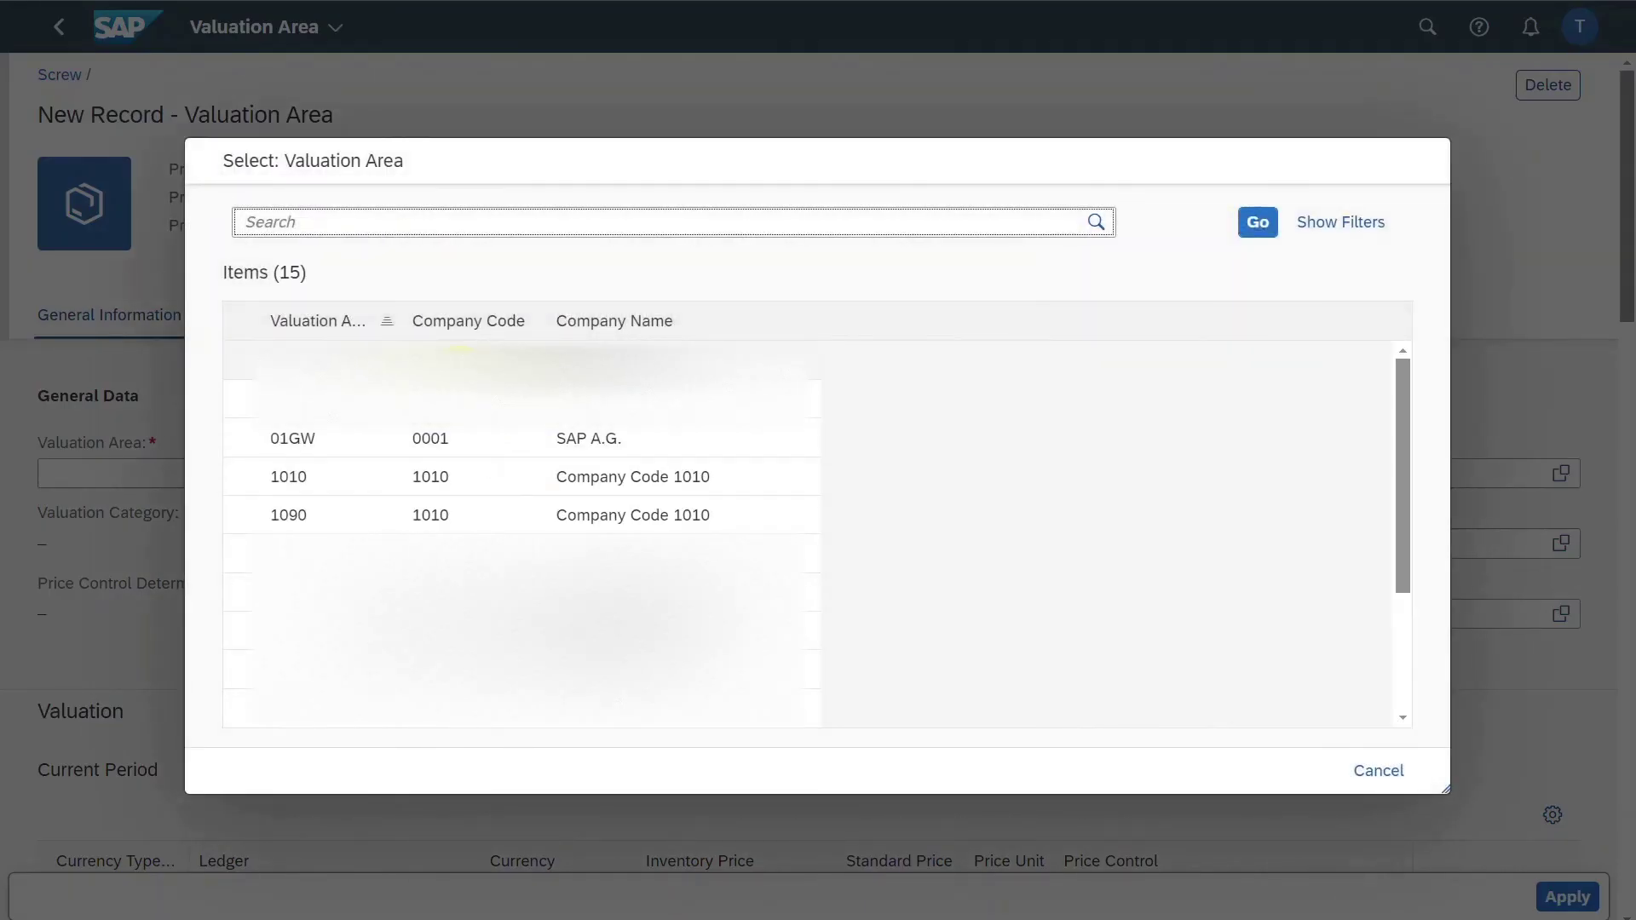
click(543, 524)
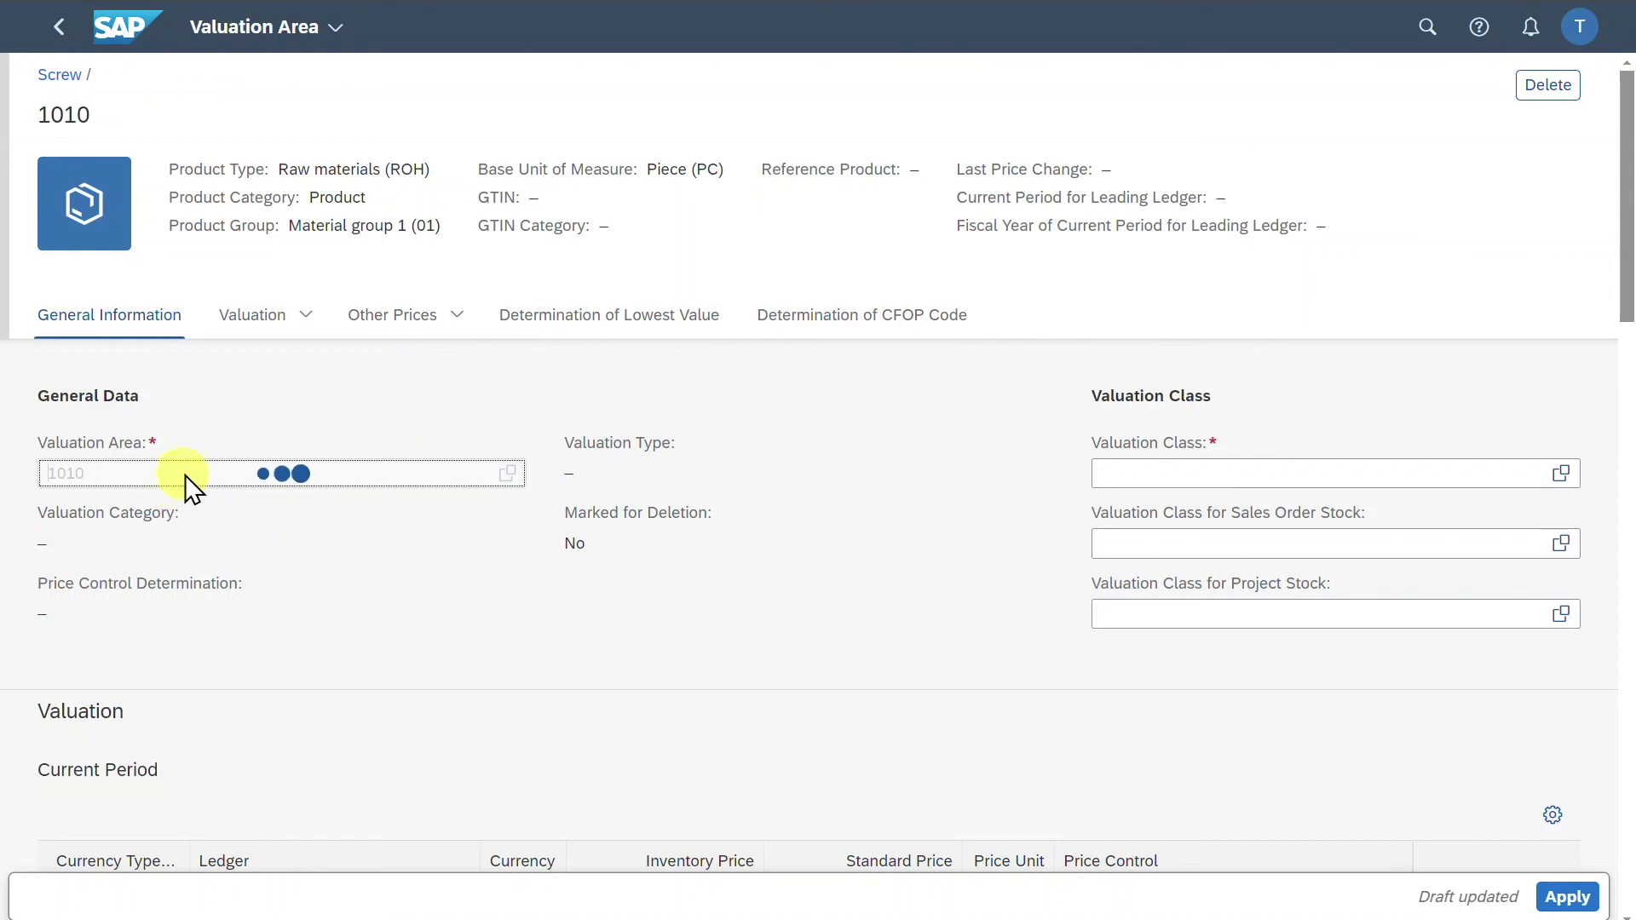
click(1562, 474)
click(363, 448)
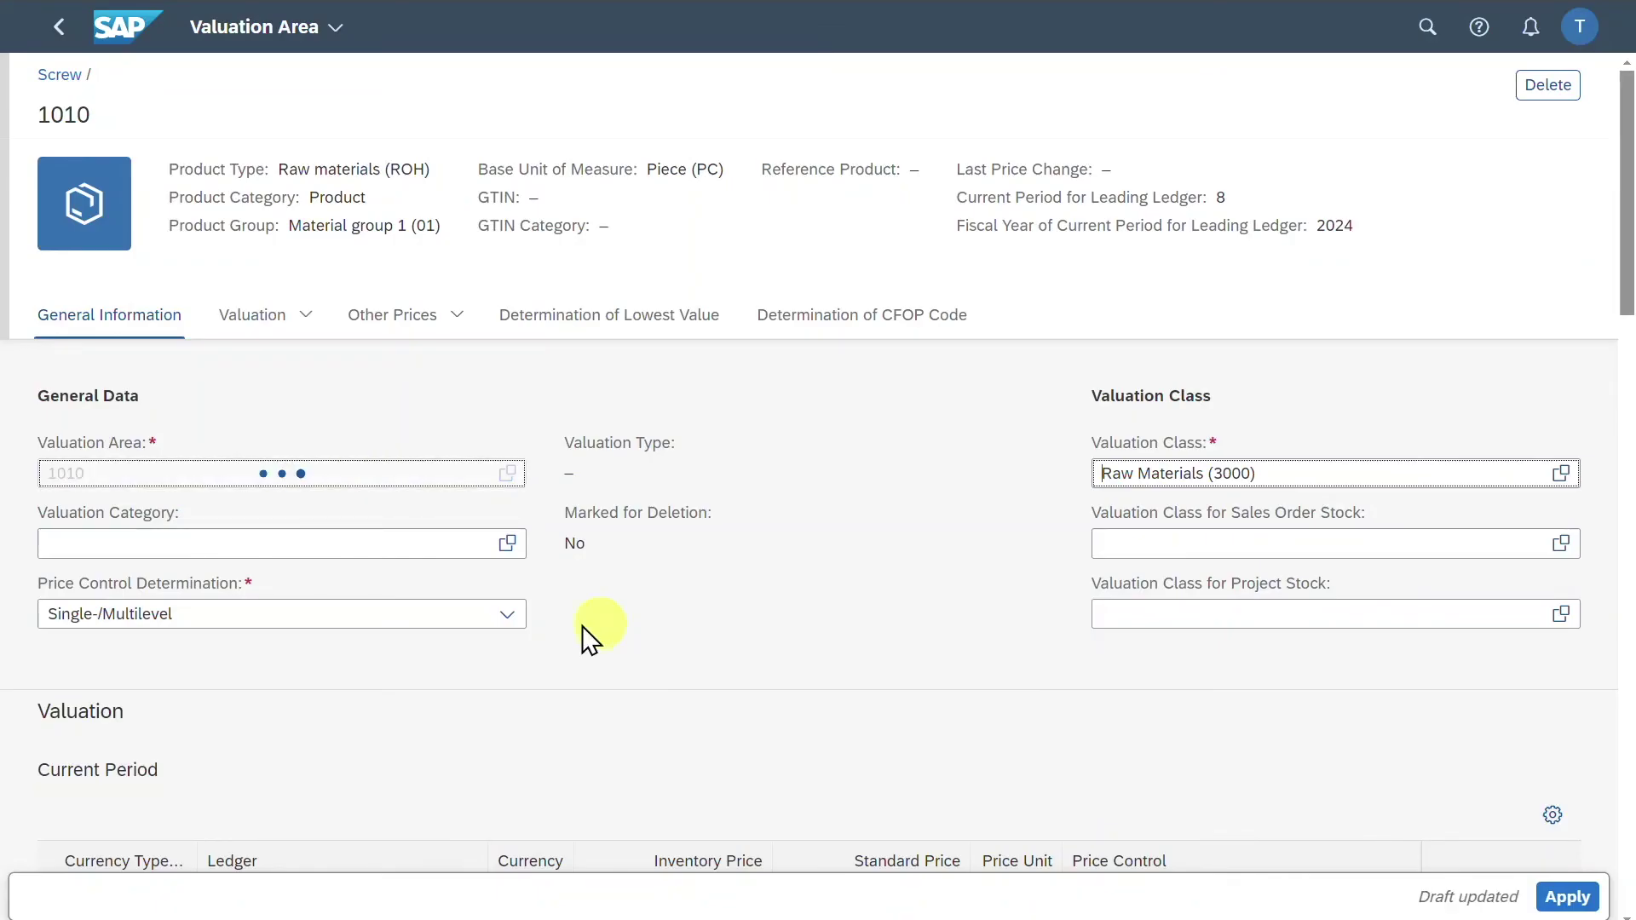
Step: Keep price control determination at Single-/Multilevel and review the remaining valuation fields
click(509, 617)
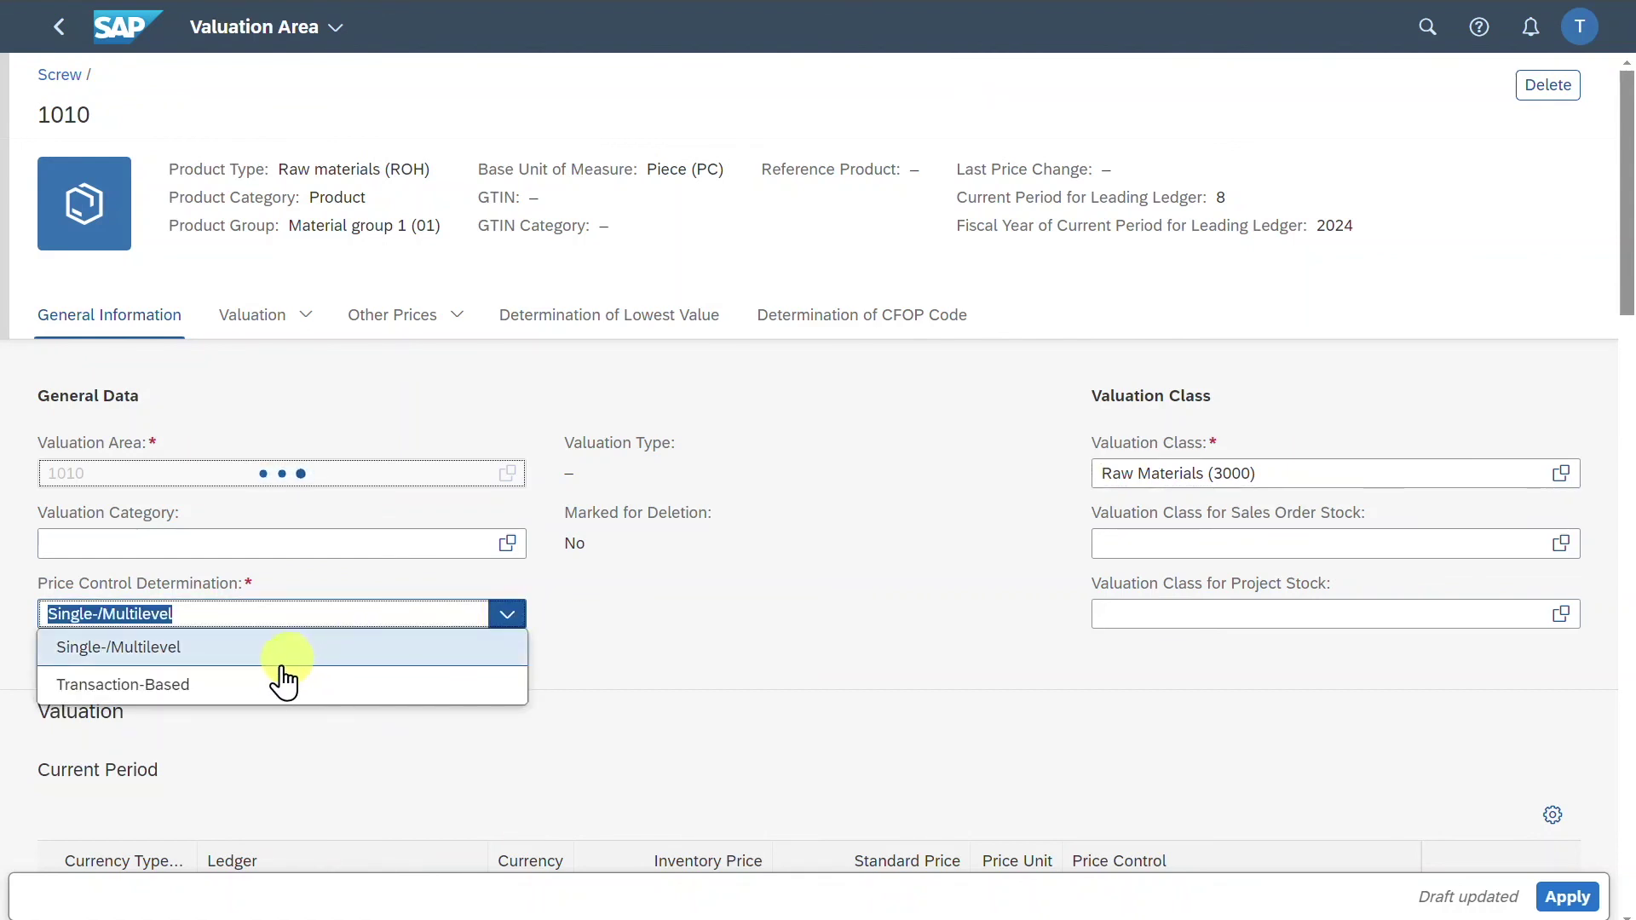
click(753, 617)
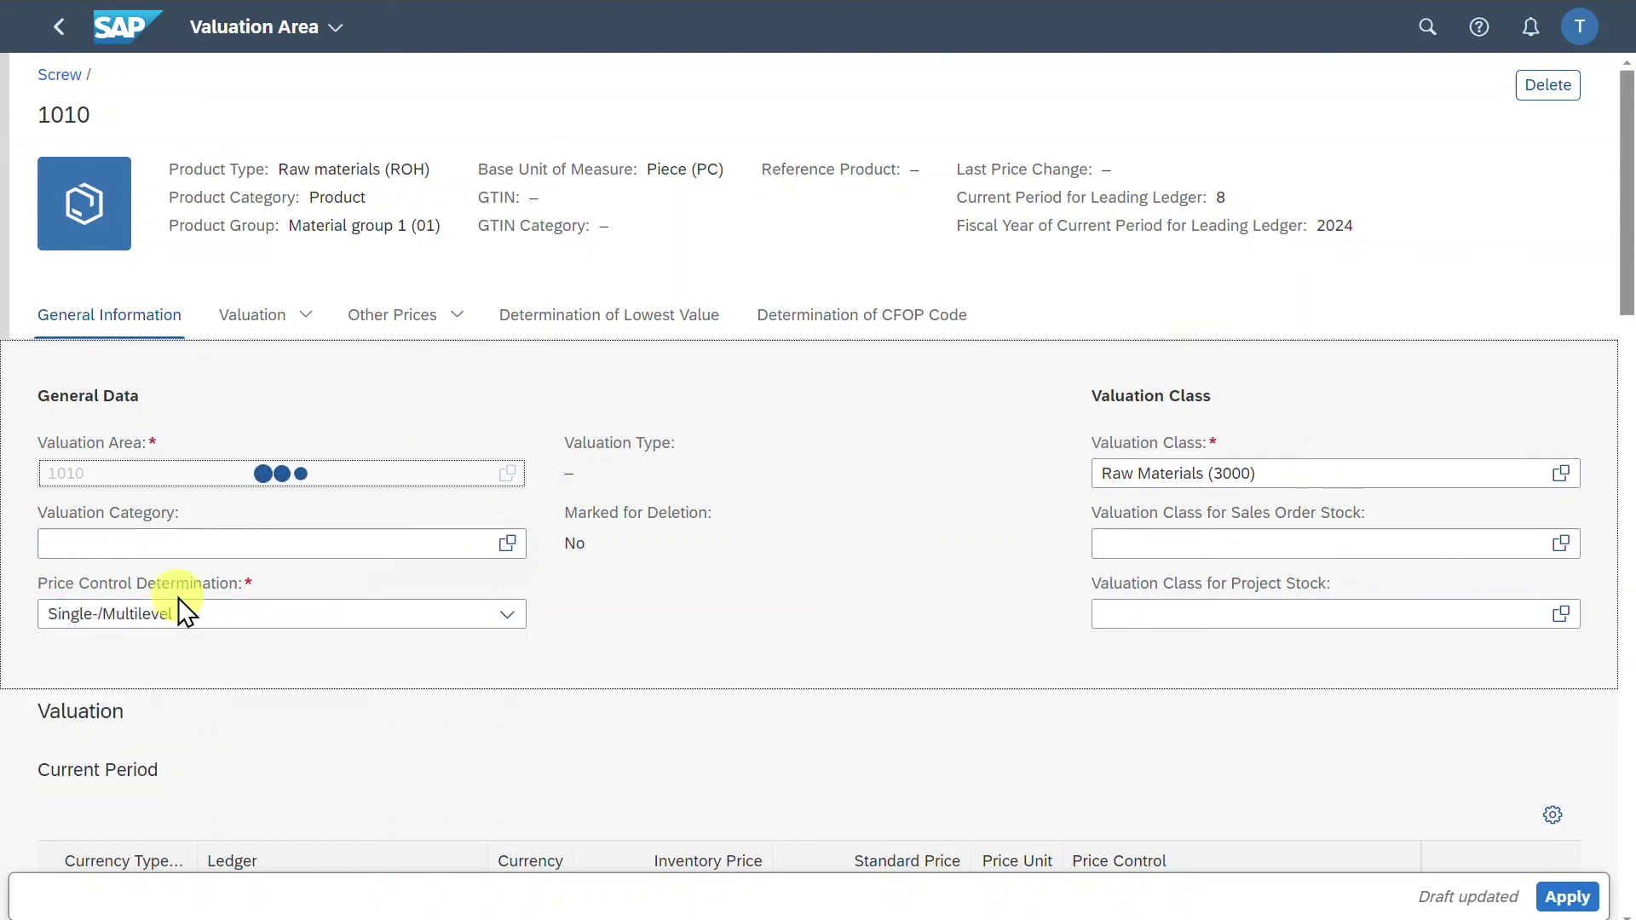
click(508, 620)
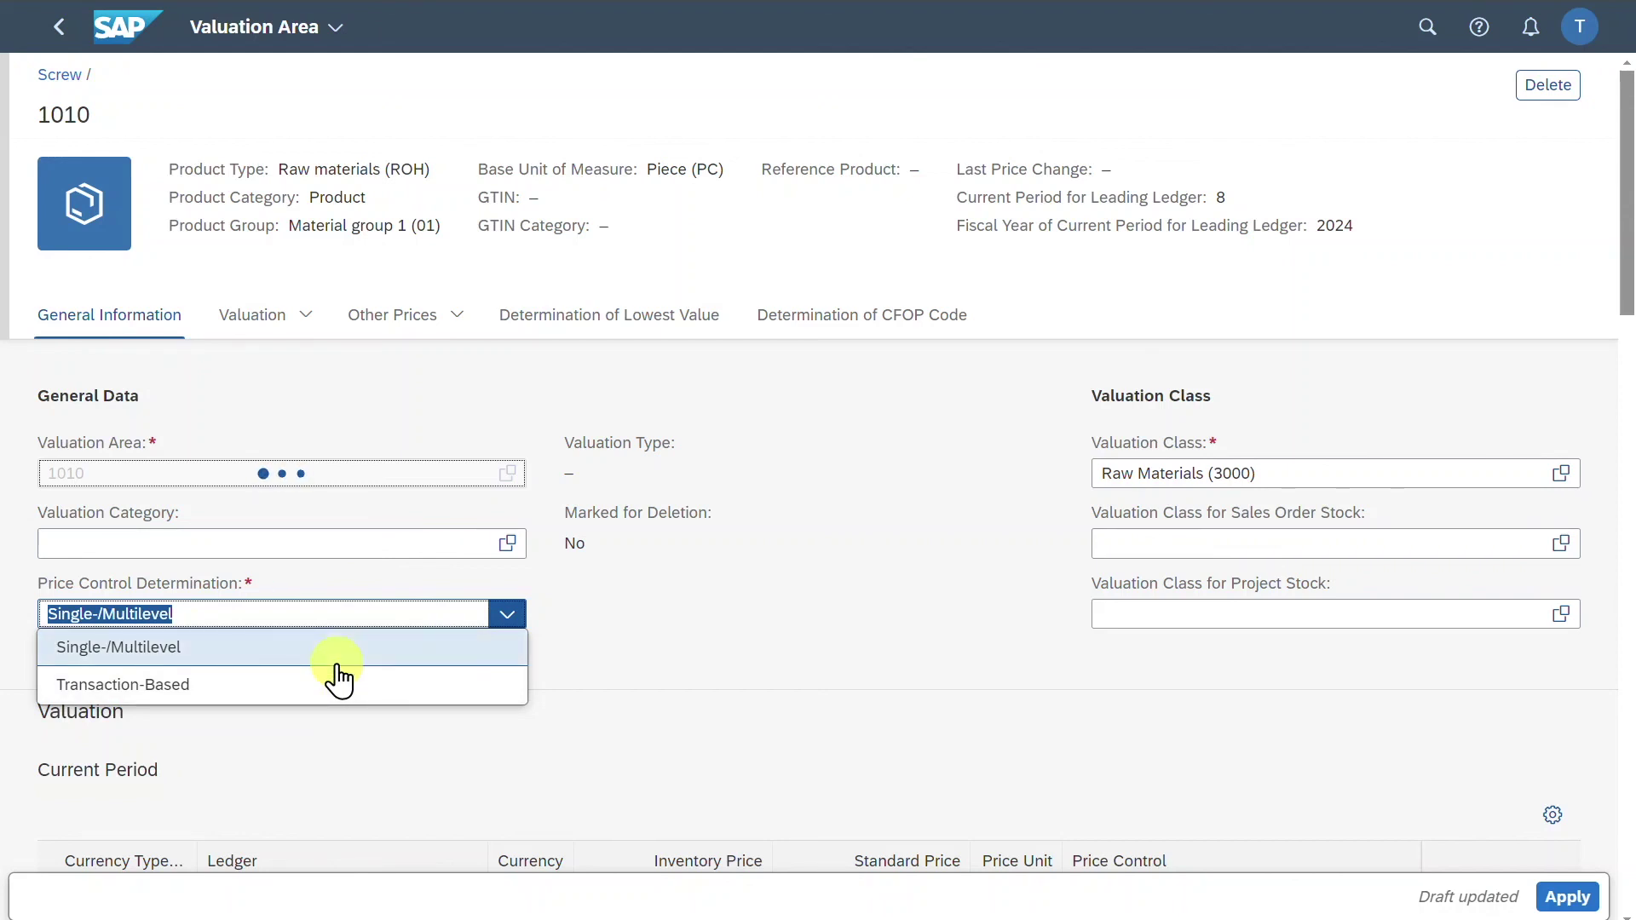
click(411, 654)
scroll(798, 544, down, 4)
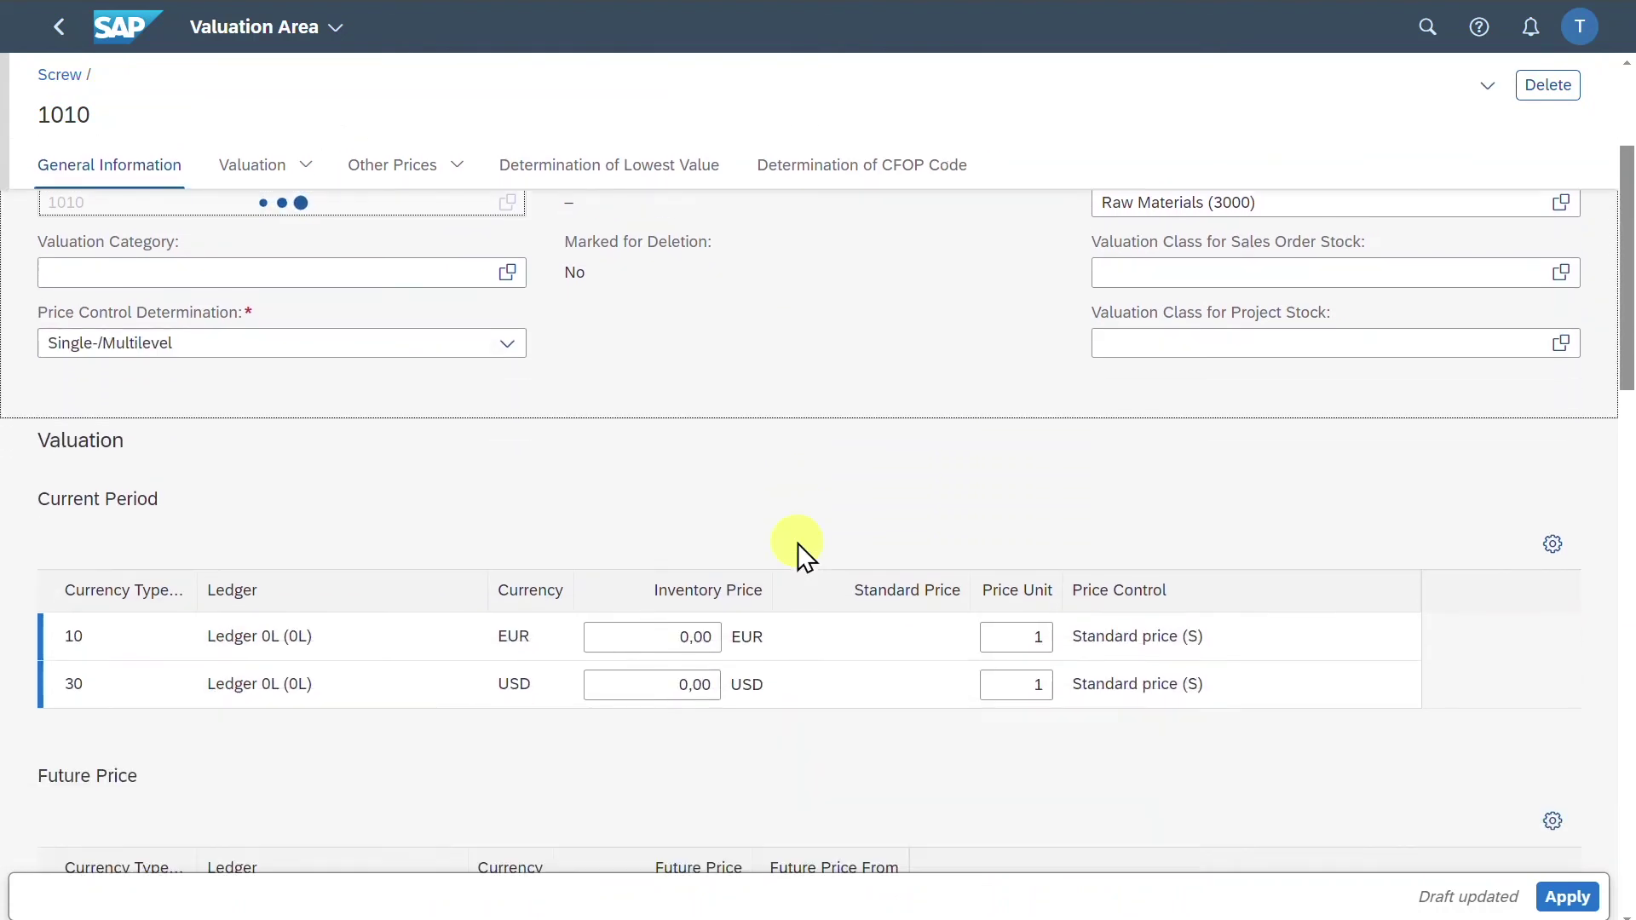
scroll(797, 544, down, 1)
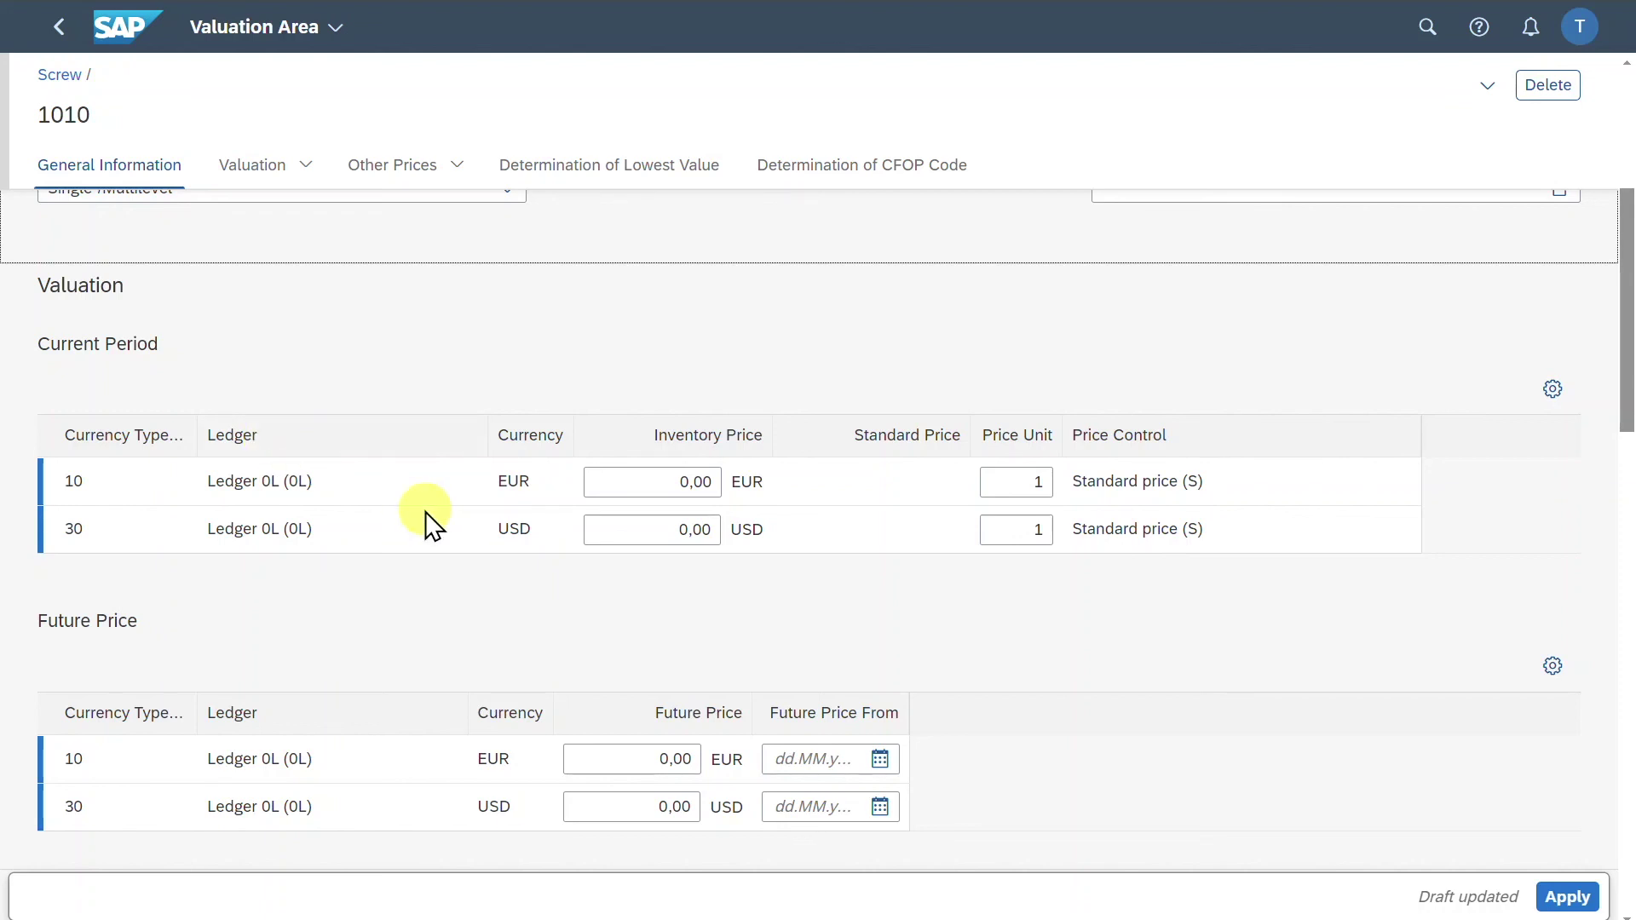
scroll(426, 512, down, 4)
scroll(216, 522, down, 4)
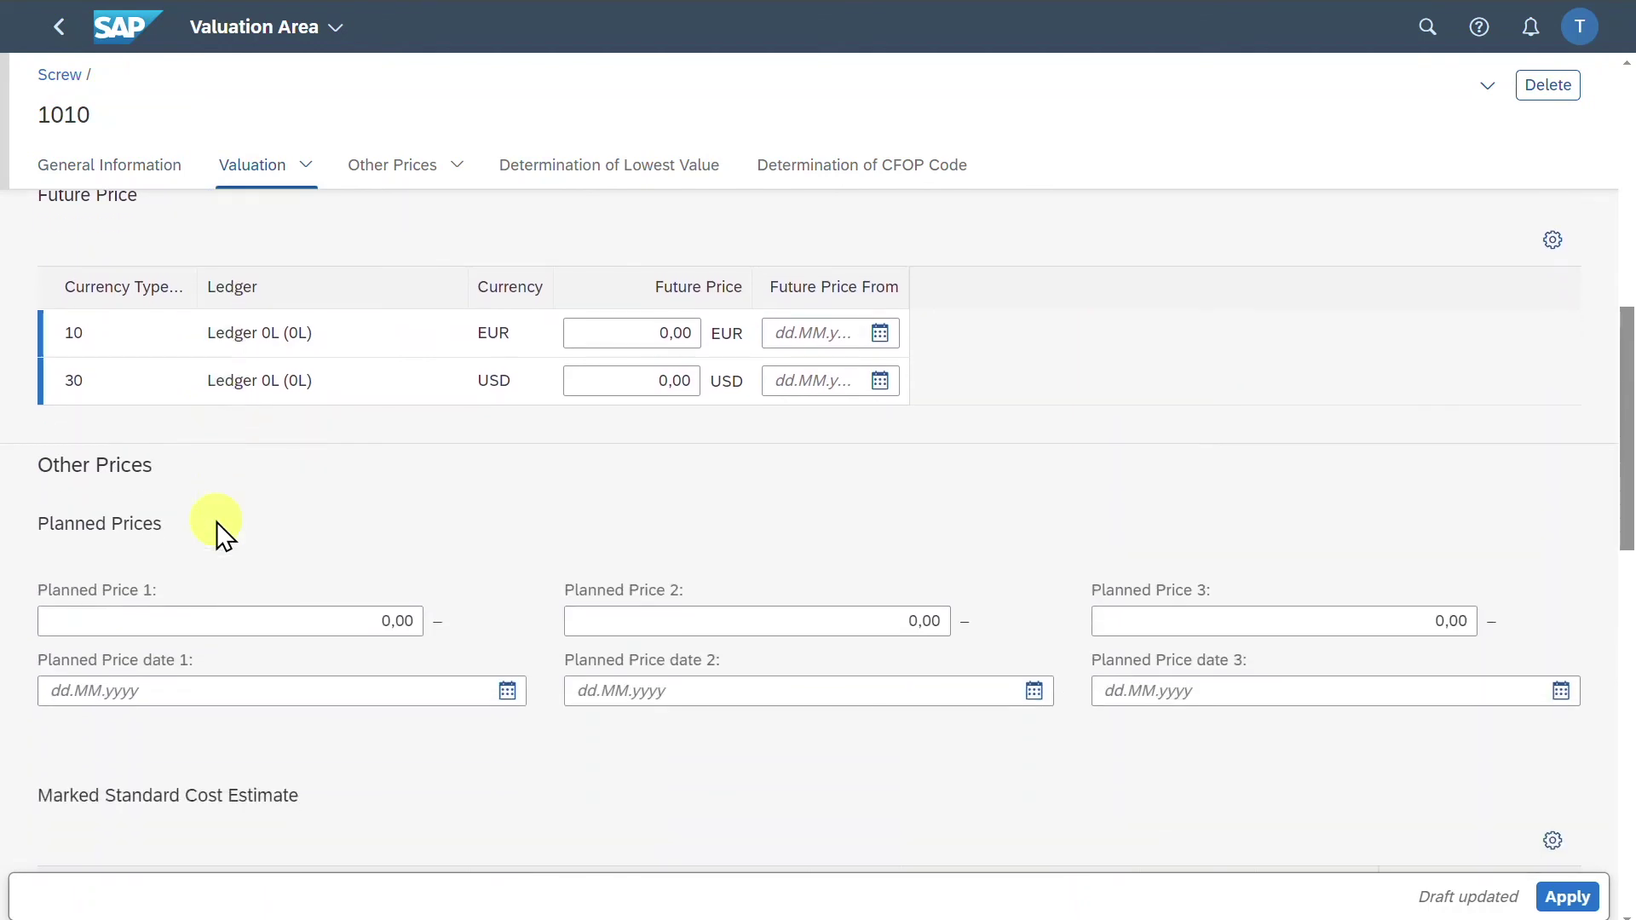
scroll(216, 522, up, 8)
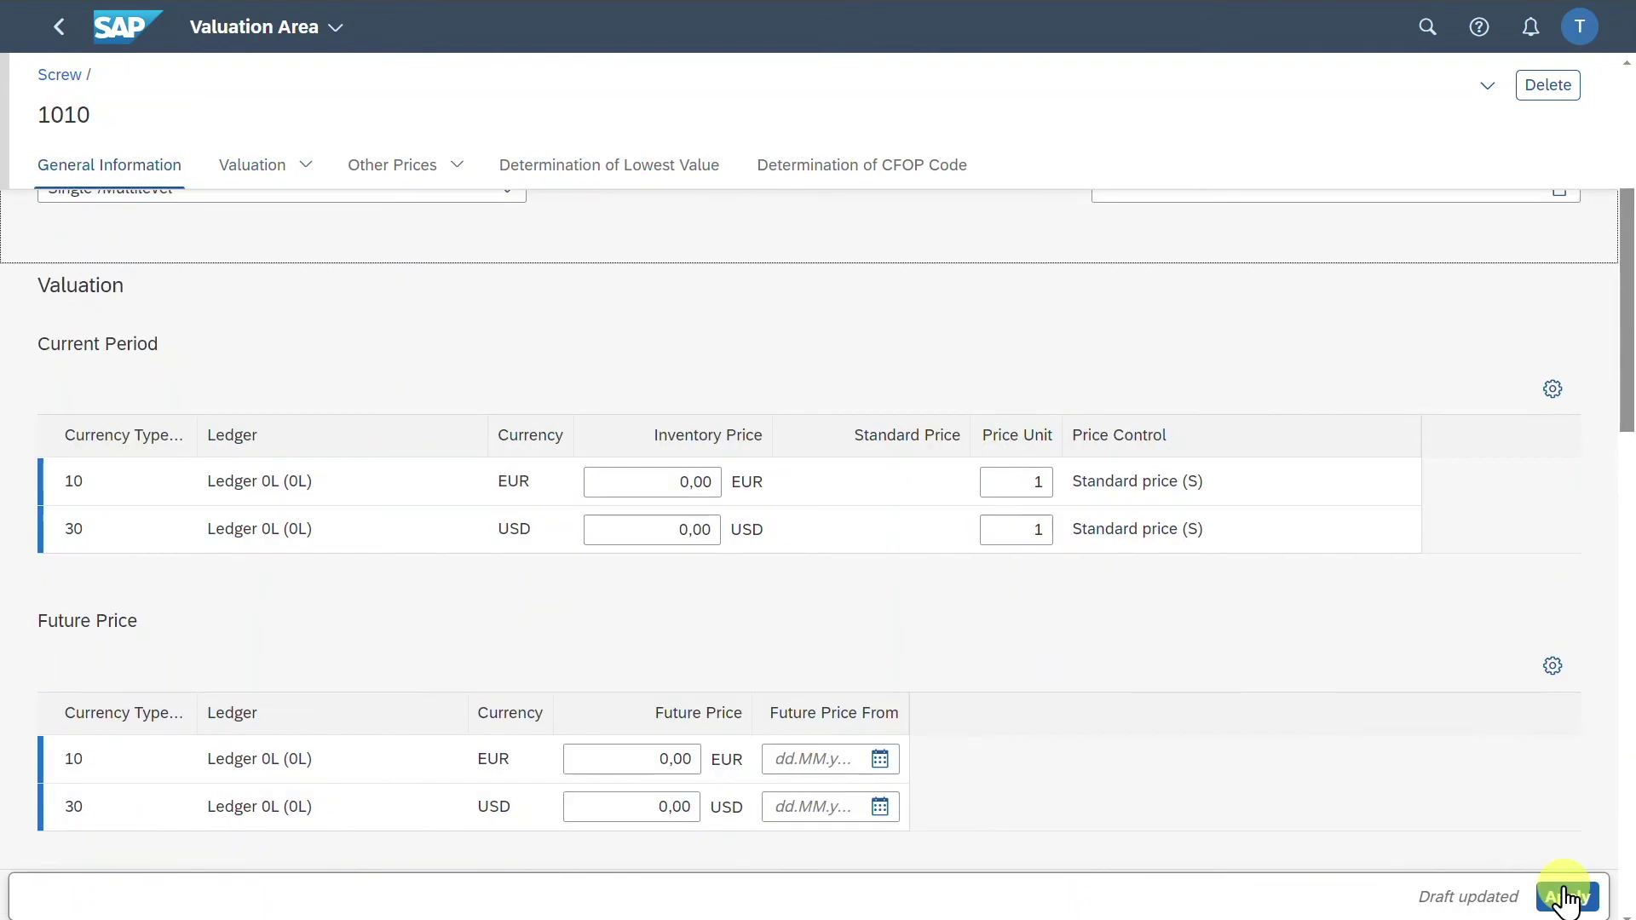
scroll(1279, 754, down, 4)
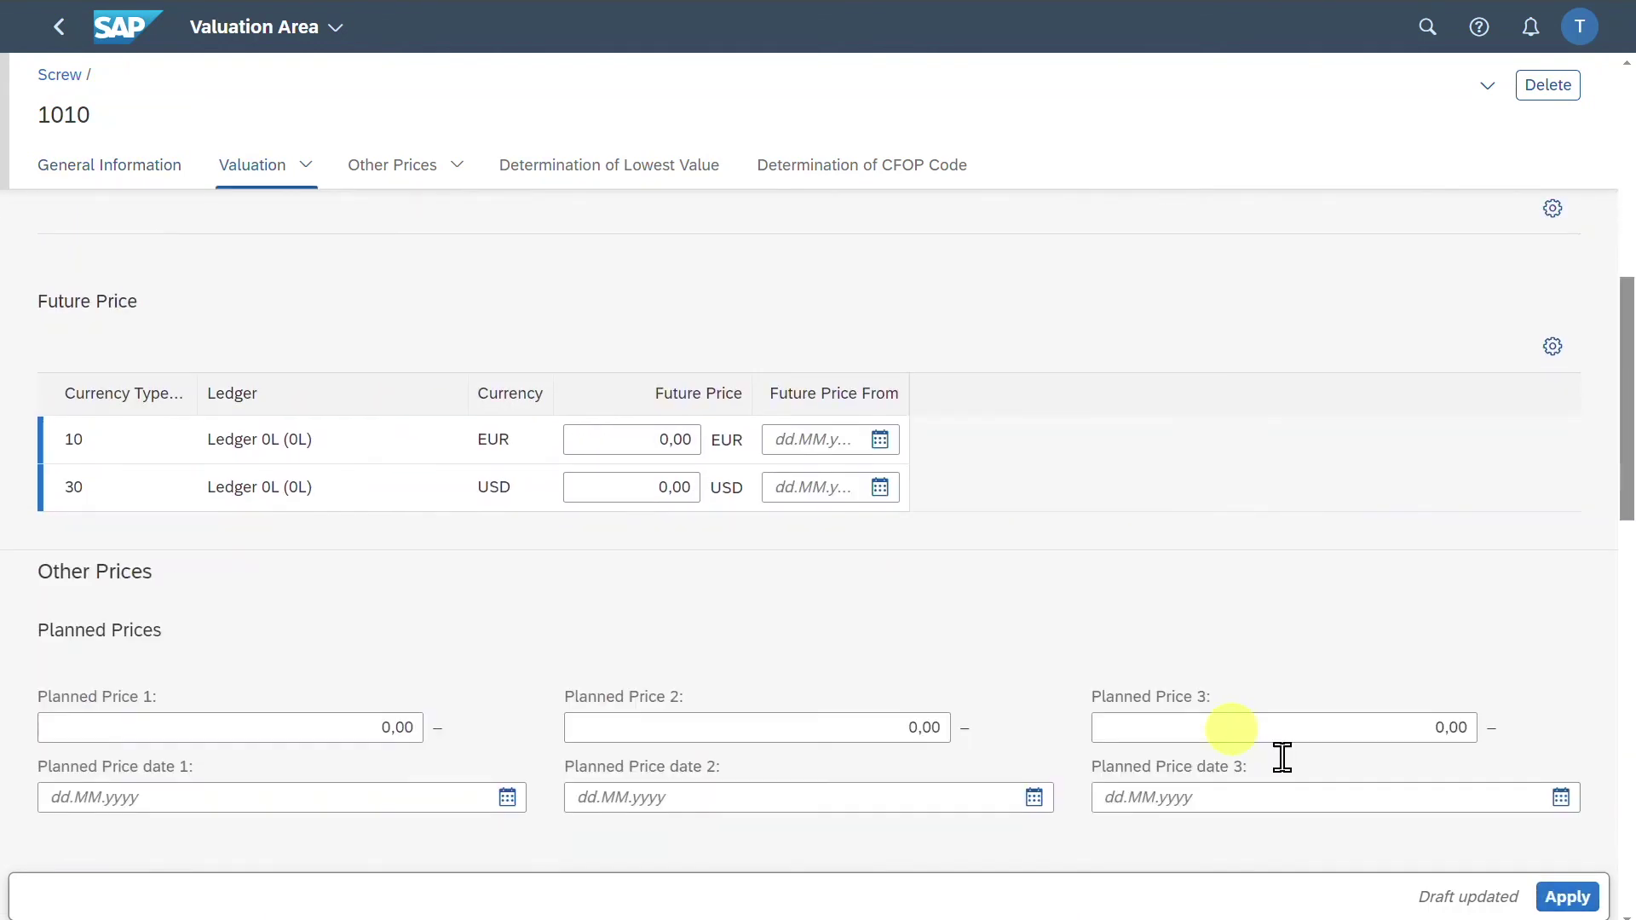
Step: Apply the valuation area 1010 data and review the product's Texts and Attachments sections
click(1591, 904)
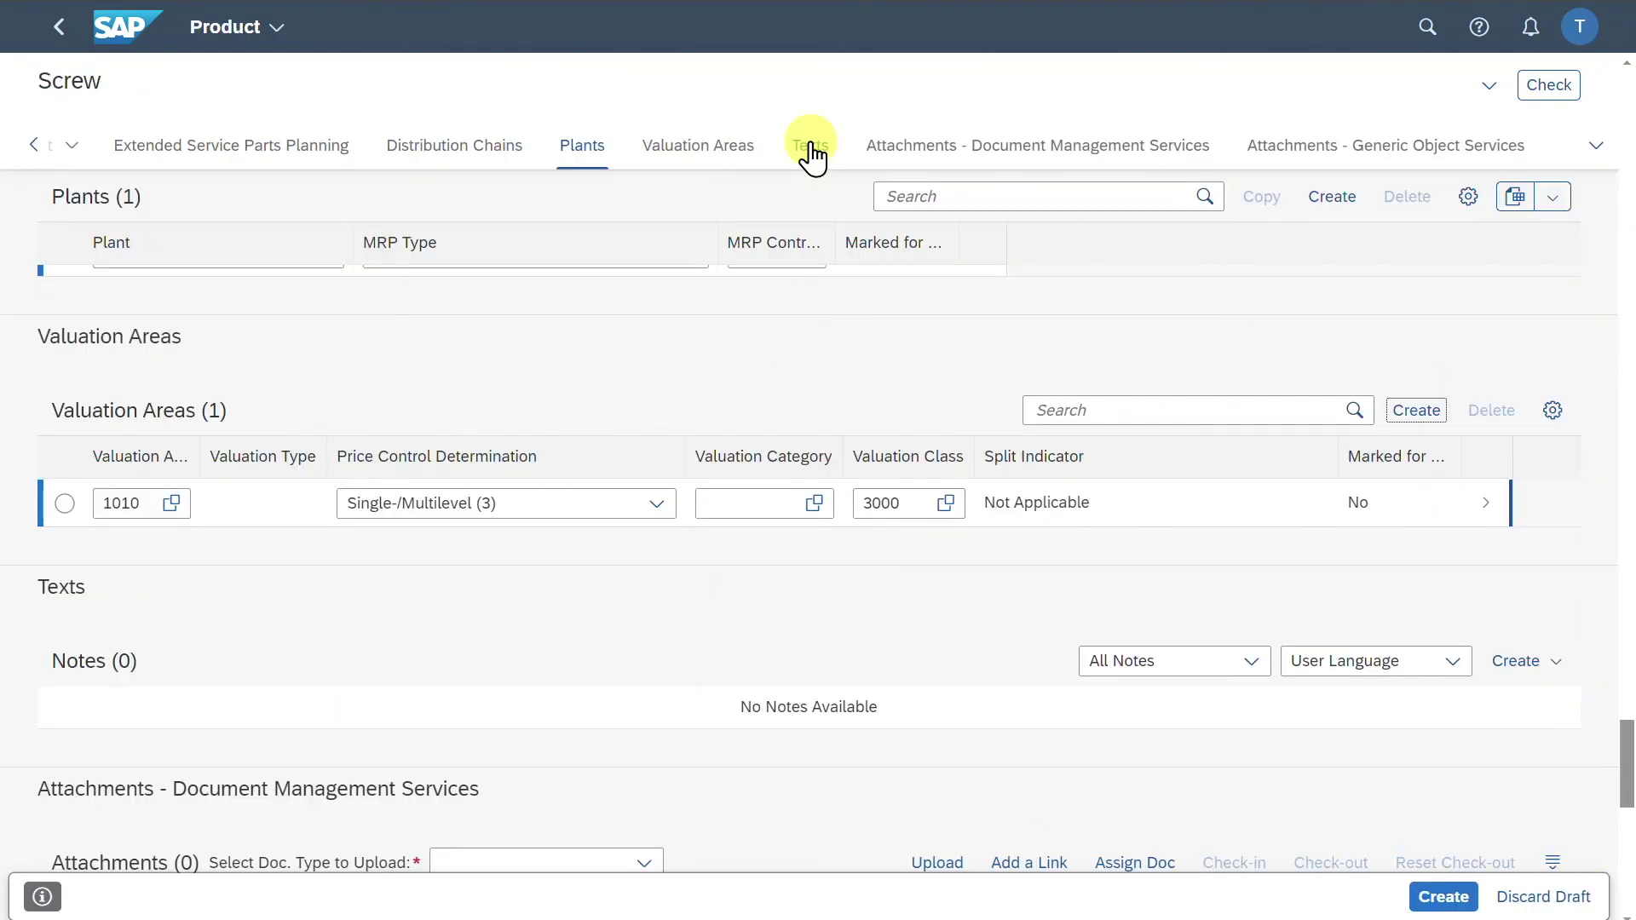
click(811, 154)
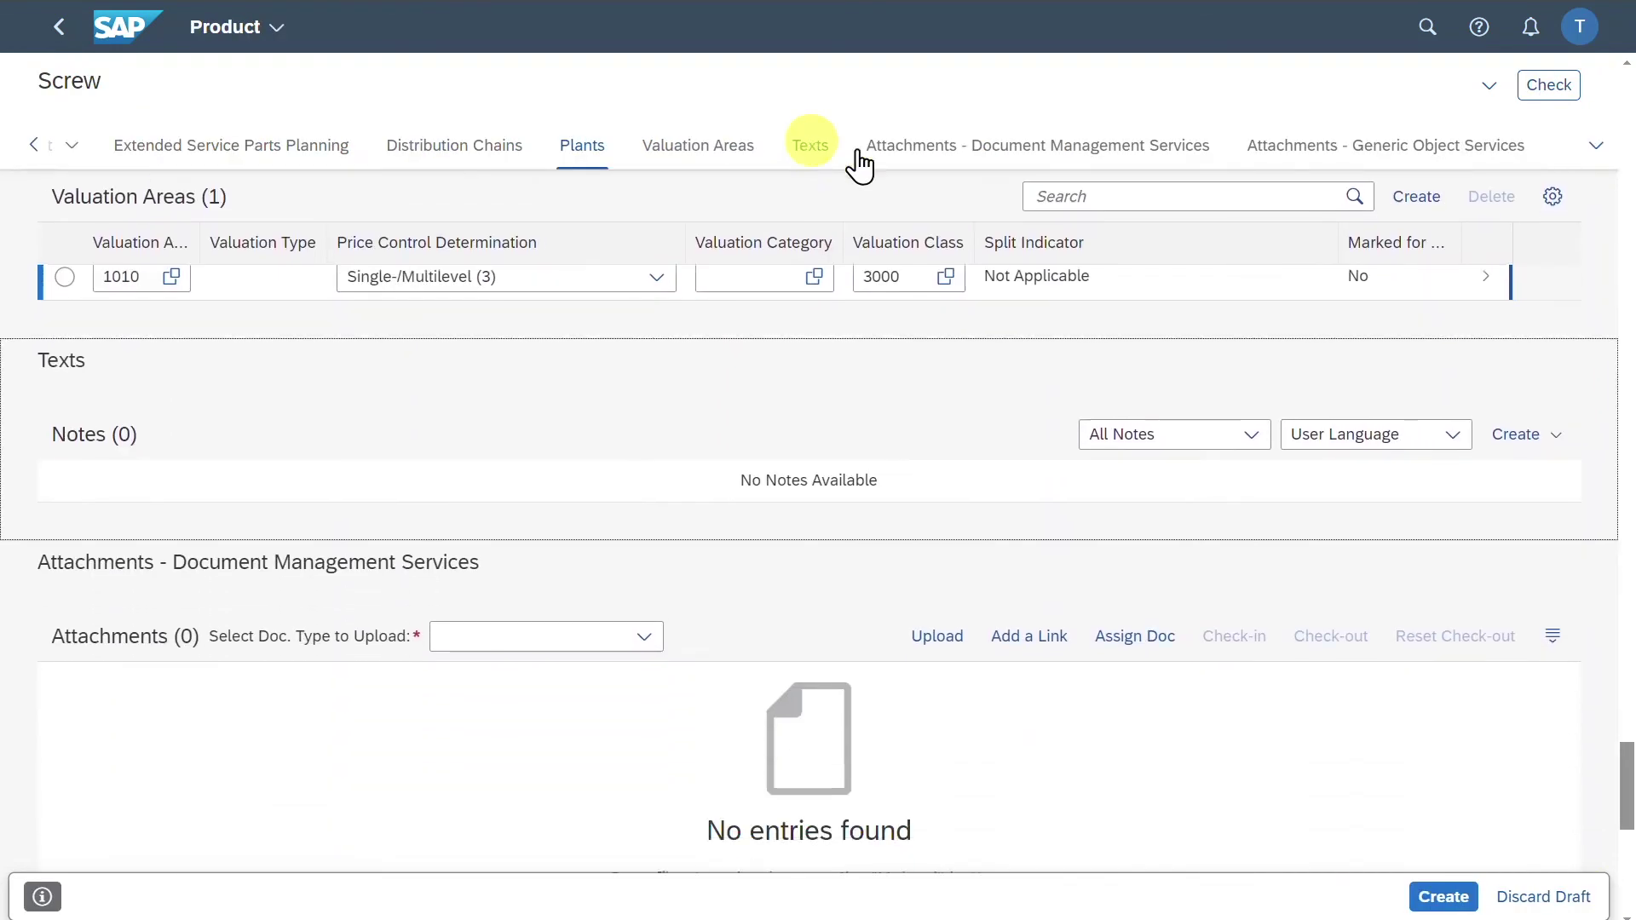
click(966, 154)
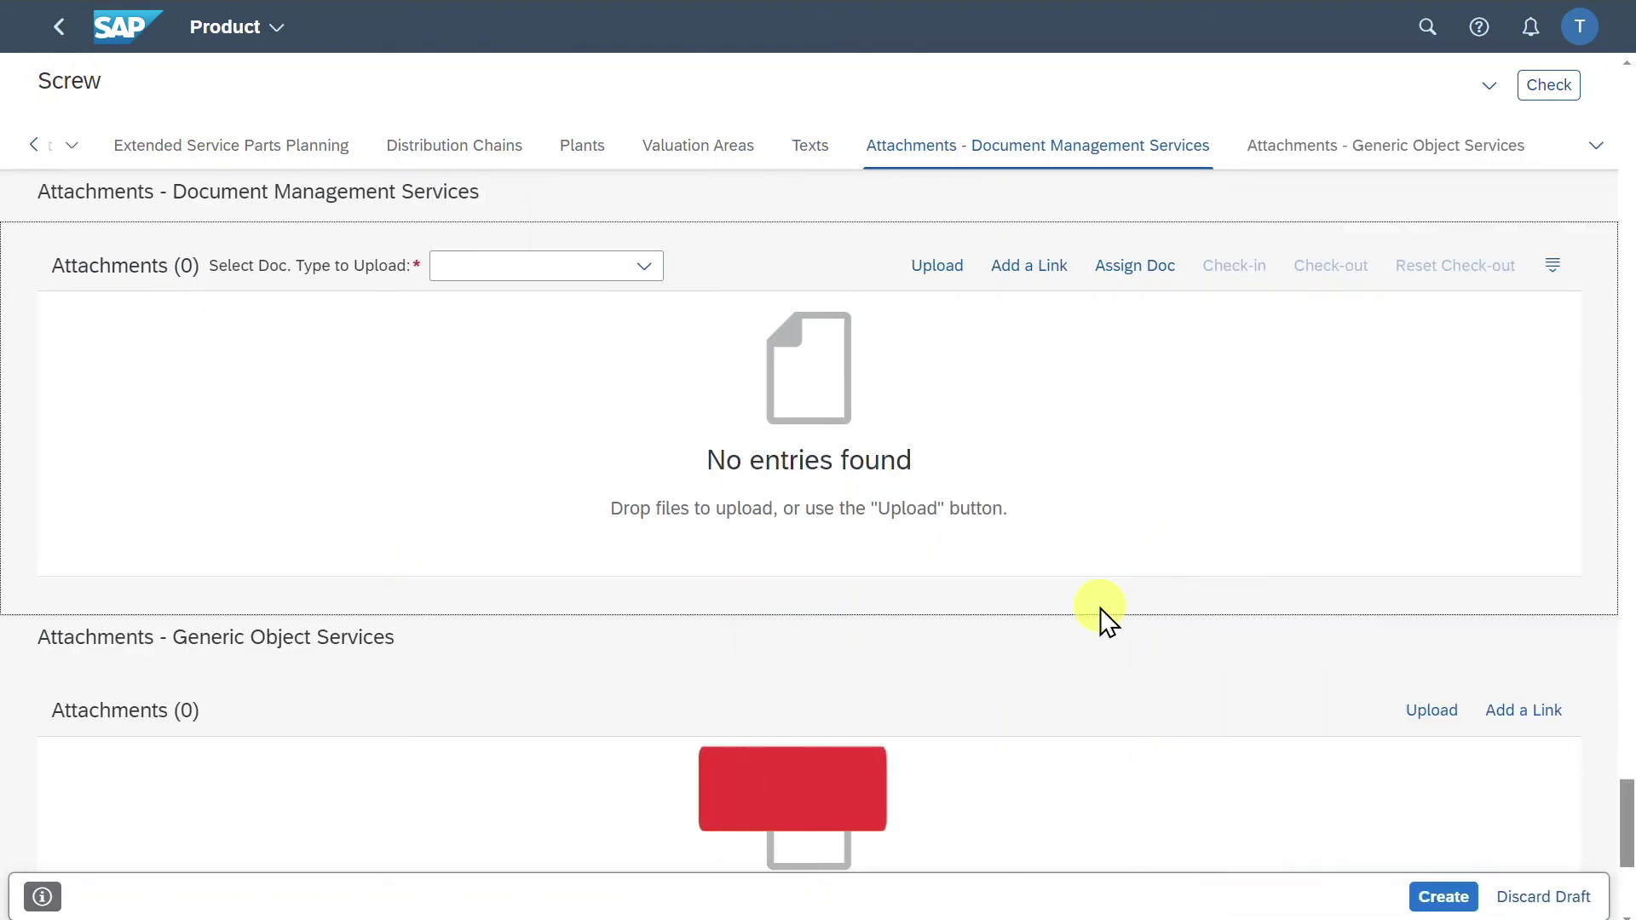
Step: Create the Screw product, confirming past the duplicate warning
click(1443, 896)
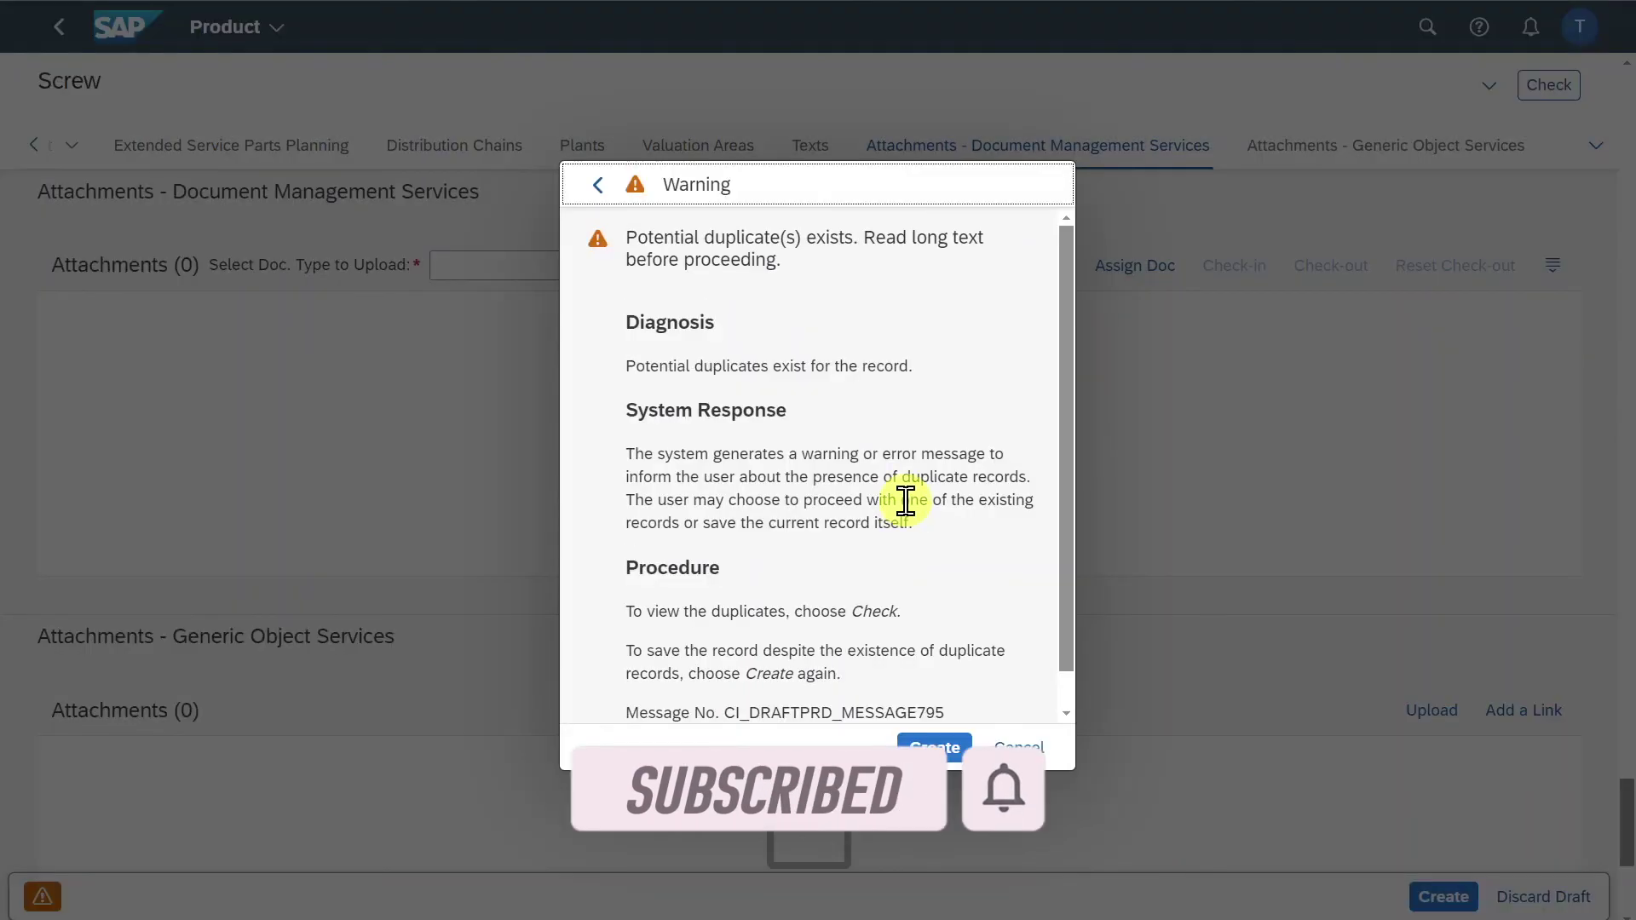
scroll(906, 500, down, 1)
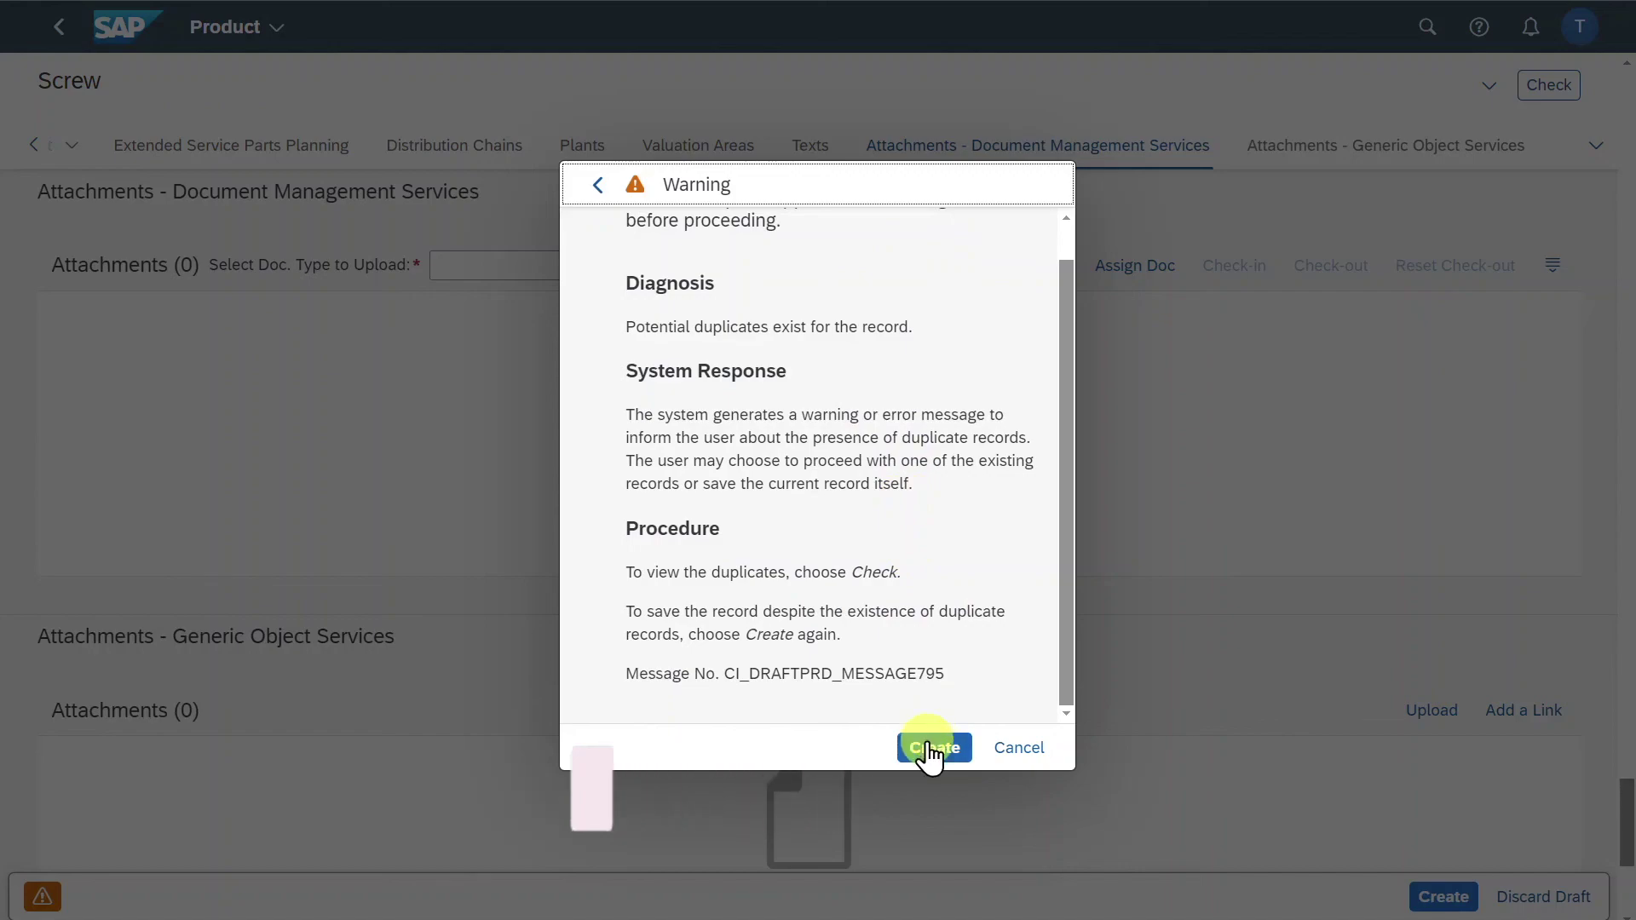
click(929, 750)
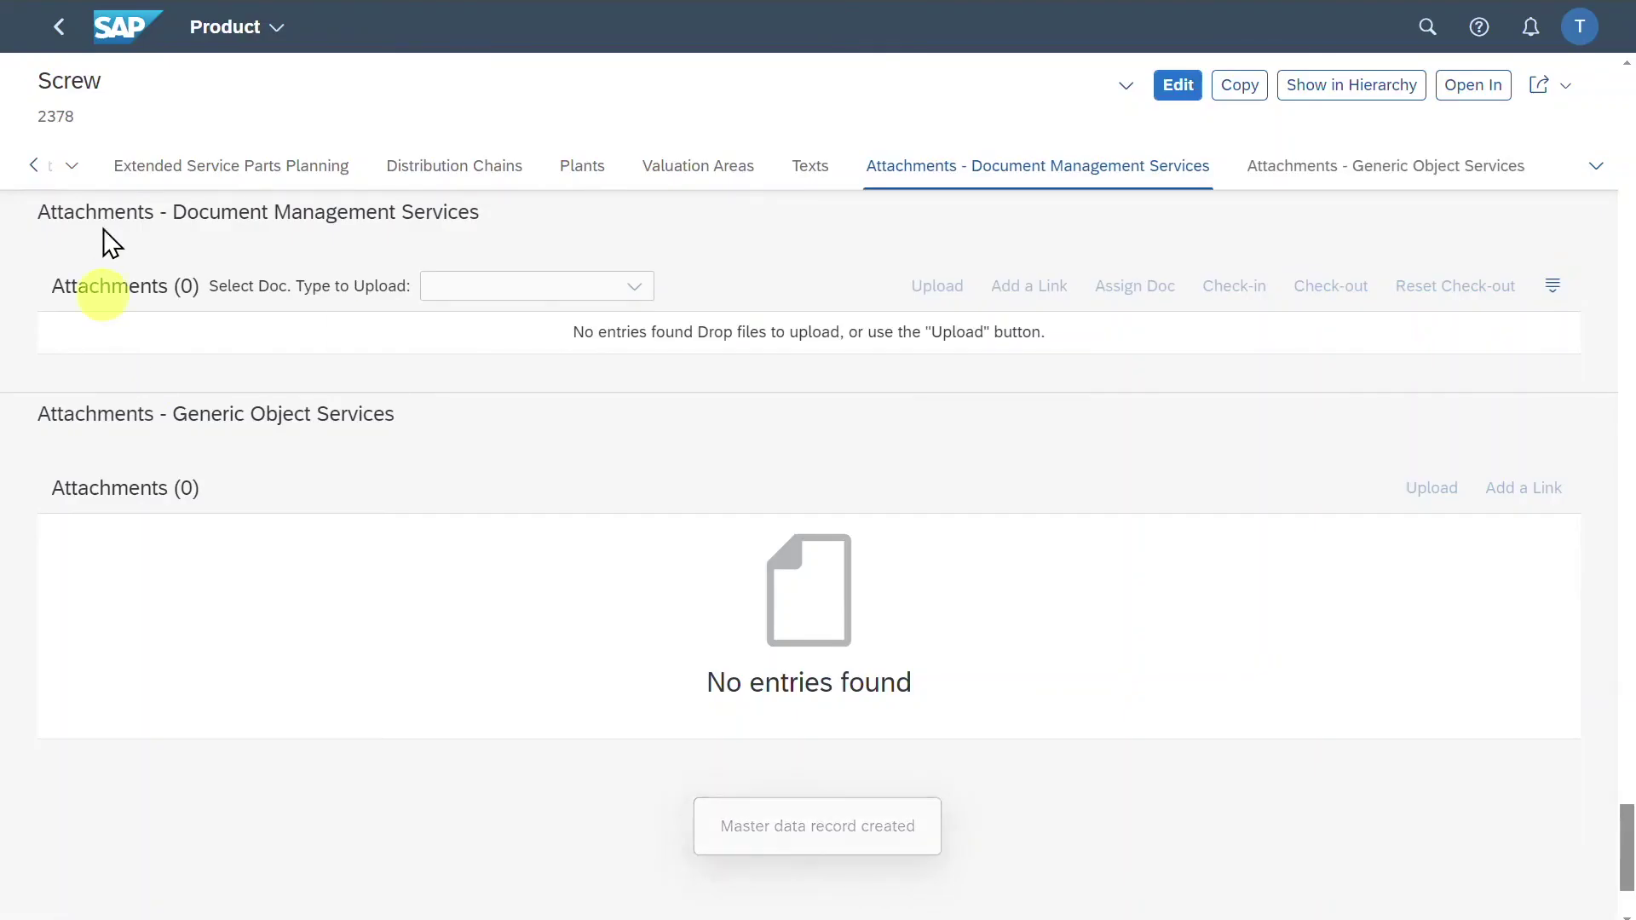